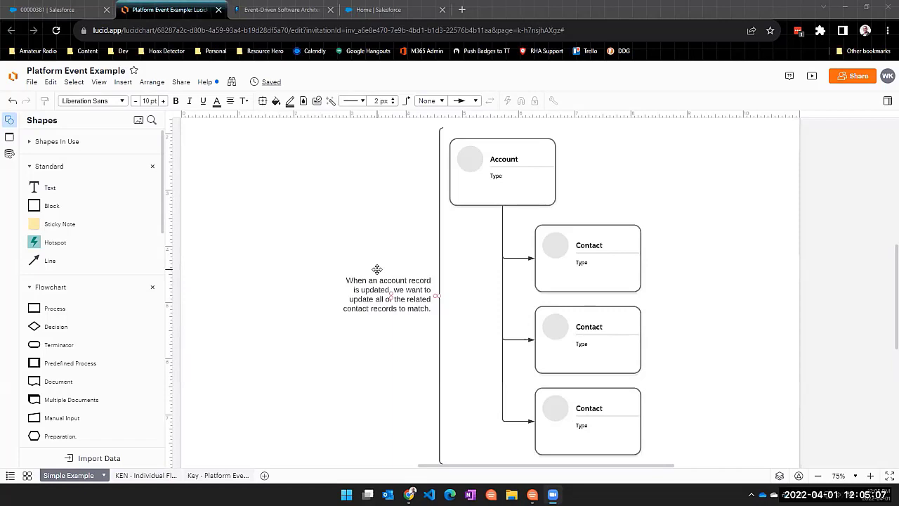
# Examine the Simple Example diagram of an account and its related contacts in full-screen view
pyautogui.click(370, 203)
pyautogui.press('F11')
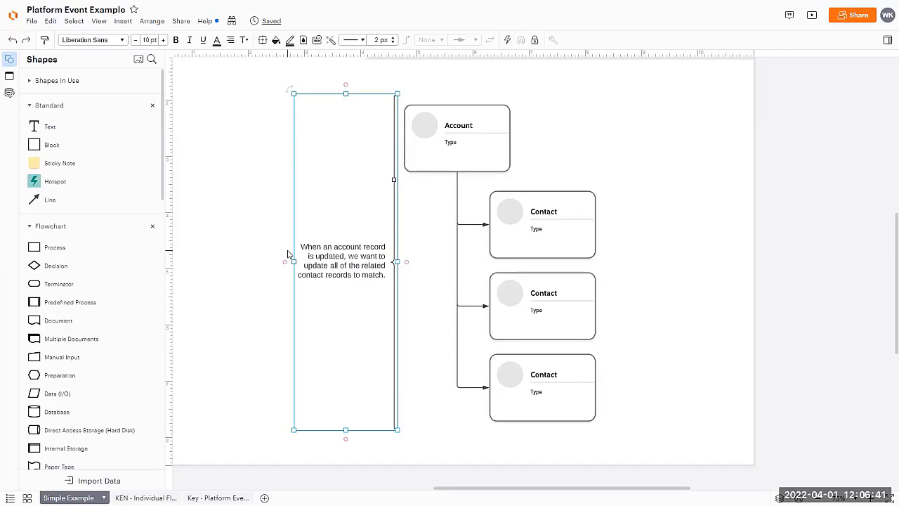
pyautogui.hotkey('alt', 'Tab')
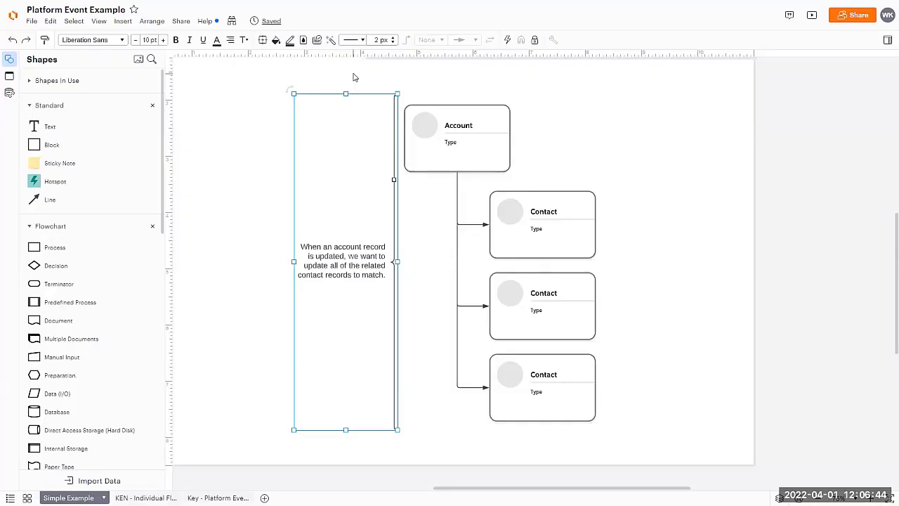
pyautogui.click(354, 77)
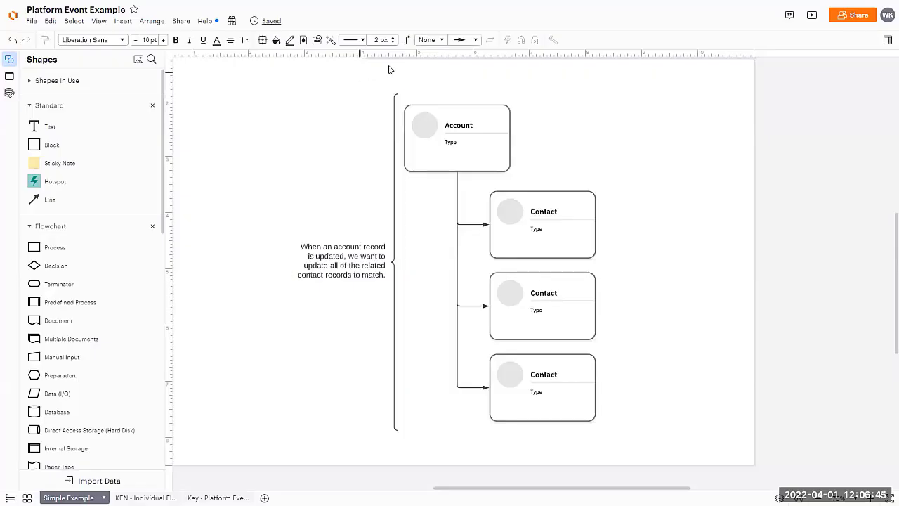
pyautogui.press('F11')
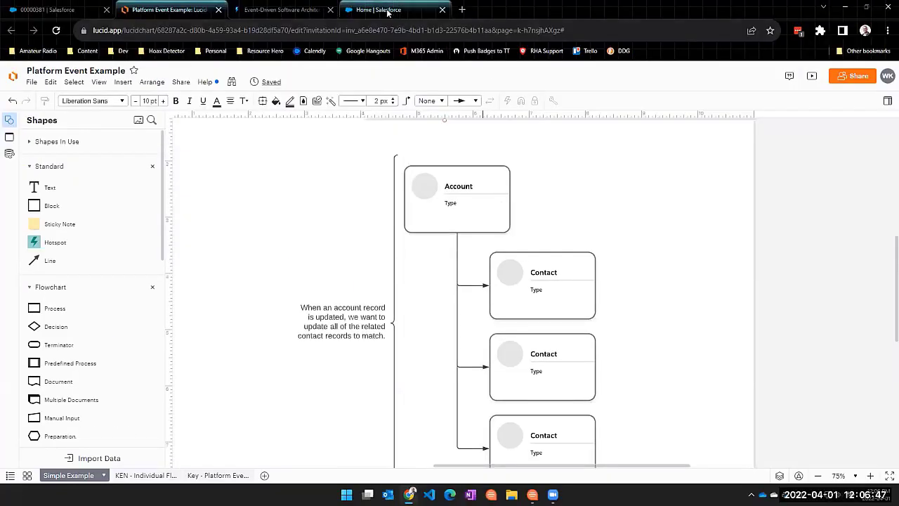
# Switch to the Event-Driven Software Architecture documentation and examine the Event Bus section with its diagram
pyautogui.click(379, 10)
pyautogui.click(281, 10)
pyautogui.scroll(1, 465, 201)
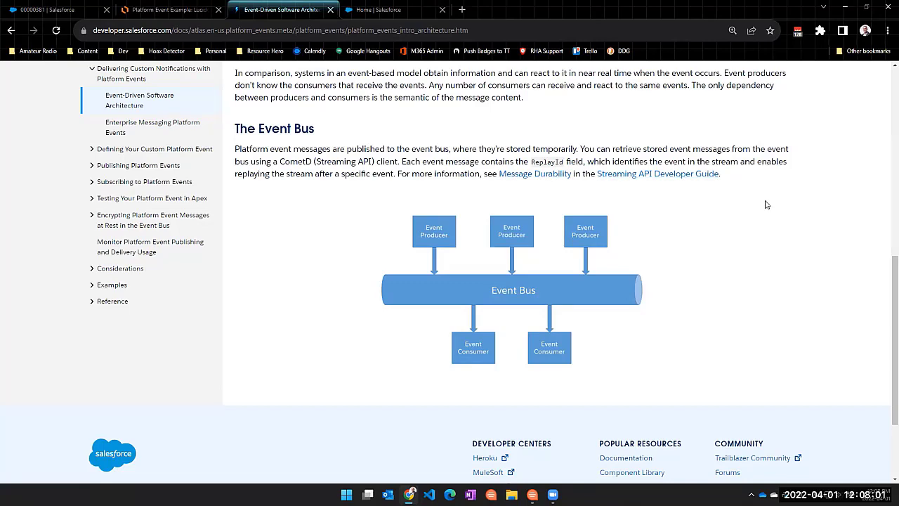
# Switch to the Salesforce org, open Setup, and find and open the Platform Events page
pyautogui.click(376, 12)
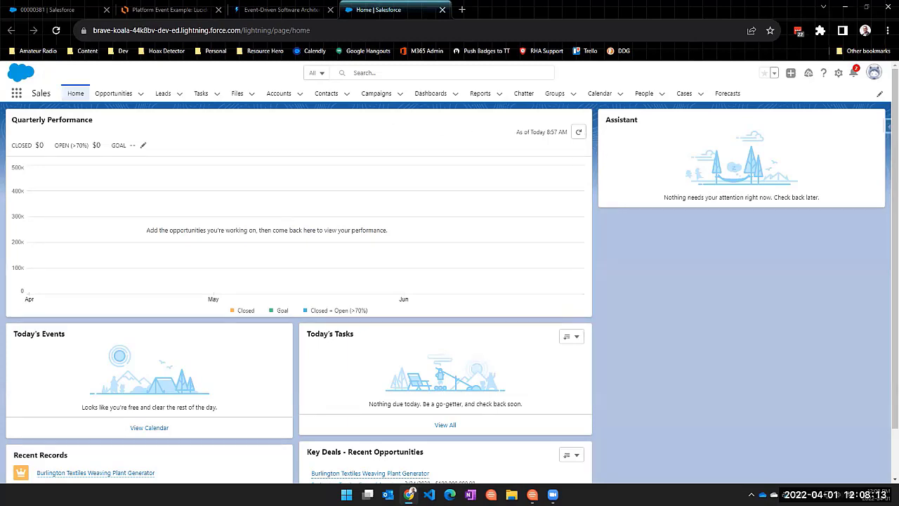
pyautogui.click(838, 73)
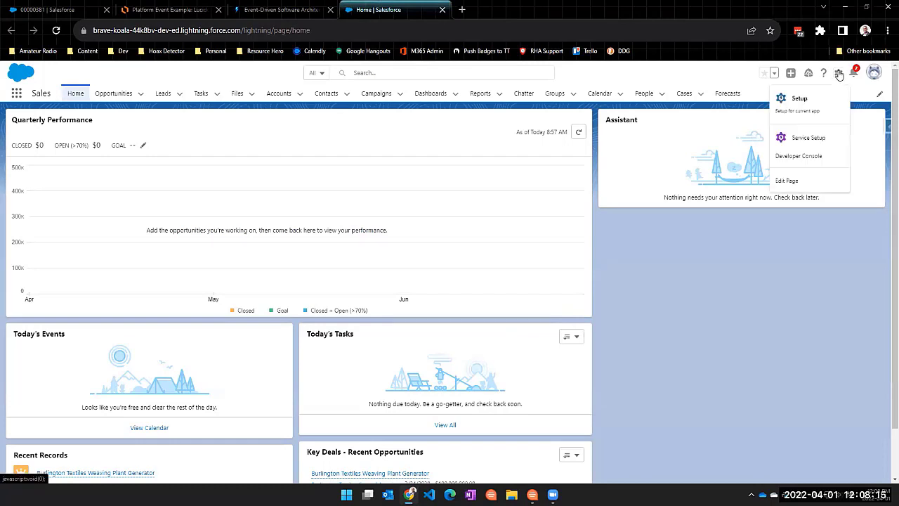
pyautogui.click(799, 97)
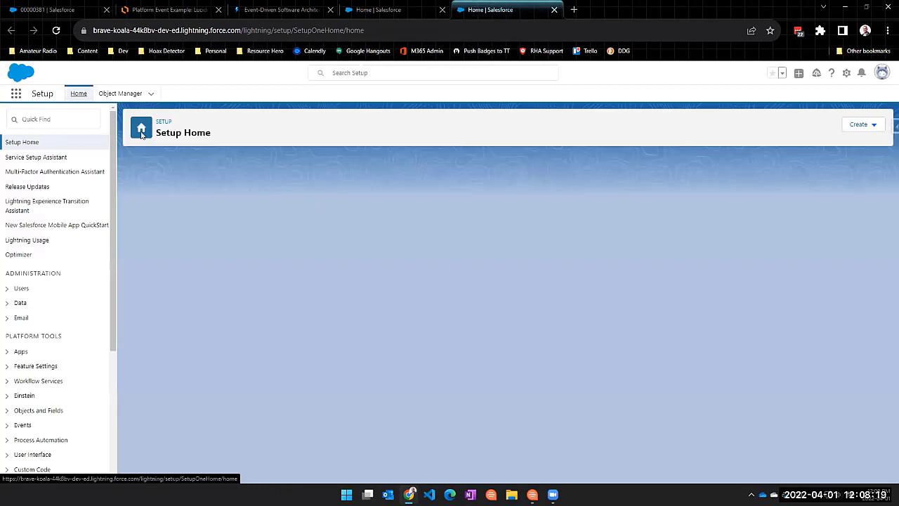
pyautogui.write('p')
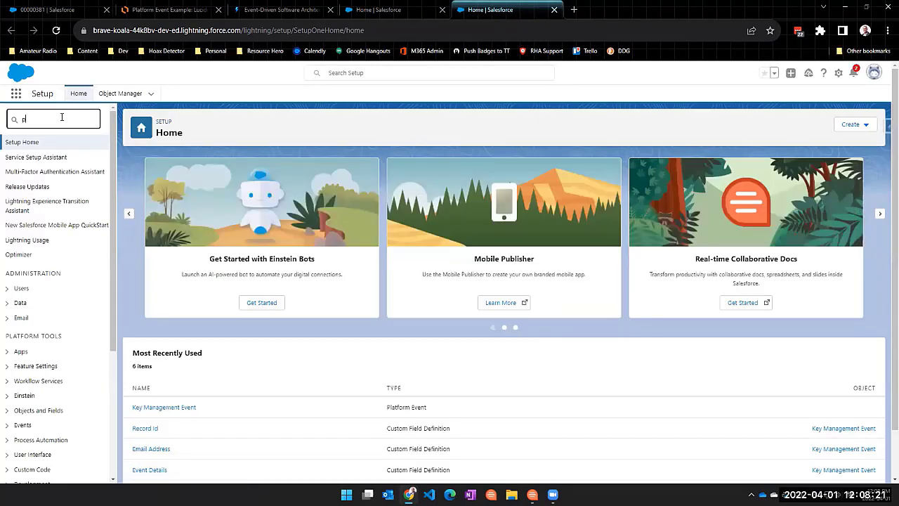
pyautogui.write('latform')
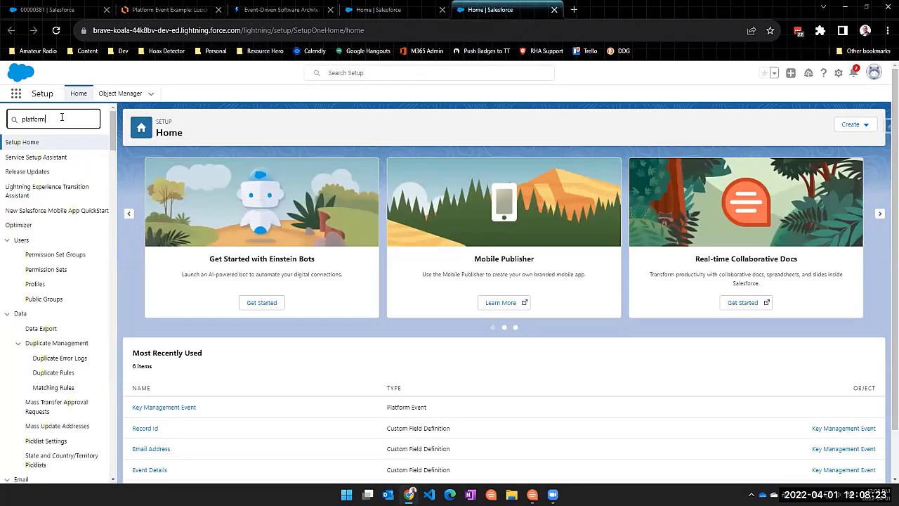
pyautogui.click(46, 247)
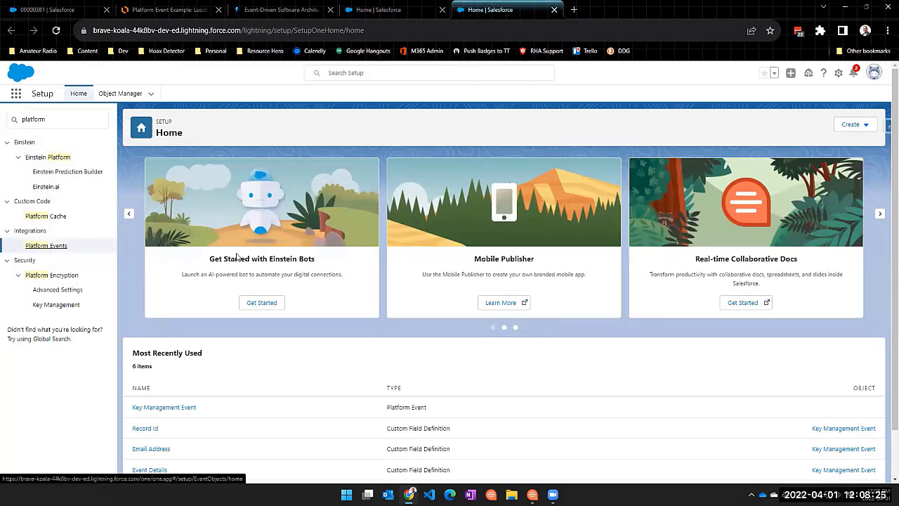
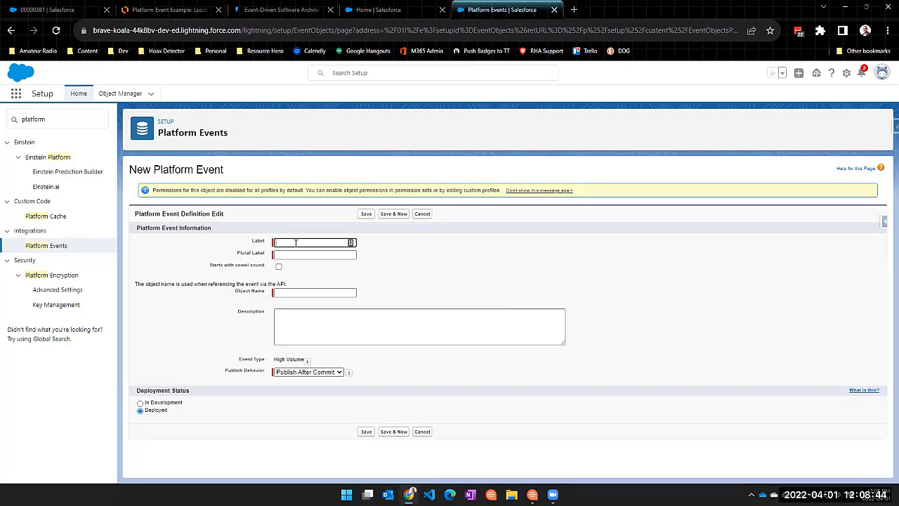
# Create a platform event labelled Account Update, plural Account Updates, with Publish After Commit behavior, and save it
pyautogui.write('ount Update')
pyautogui.press('Tab')
pyautogui.write('Account Updates')
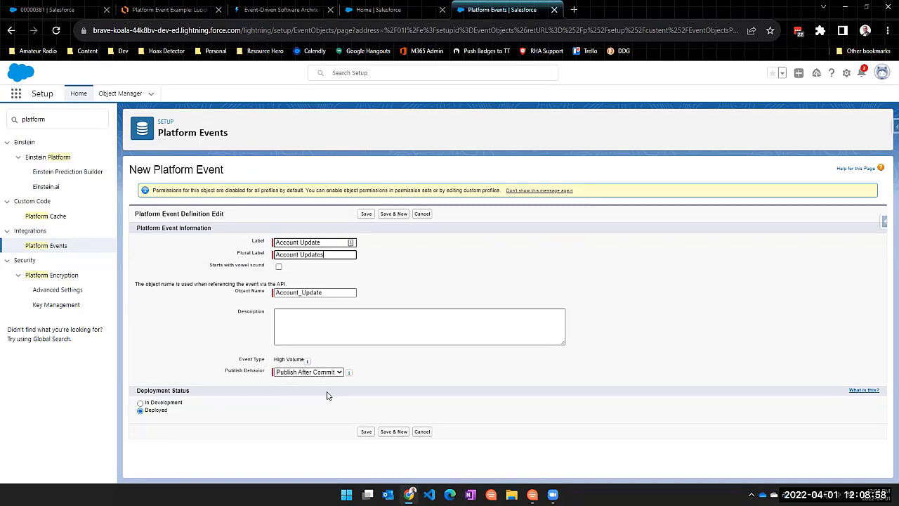
pyautogui.click(338, 373)
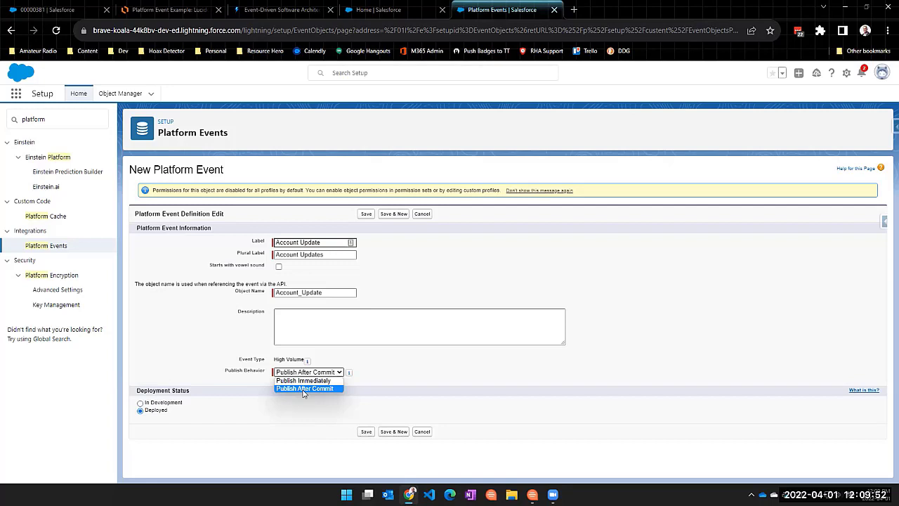
pyautogui.click(303, 391)
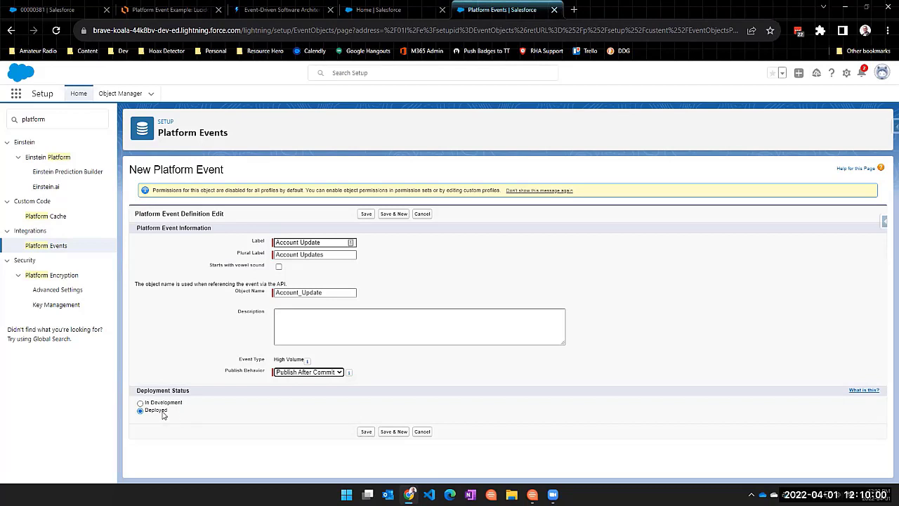
pyautogui.click(365, 431)
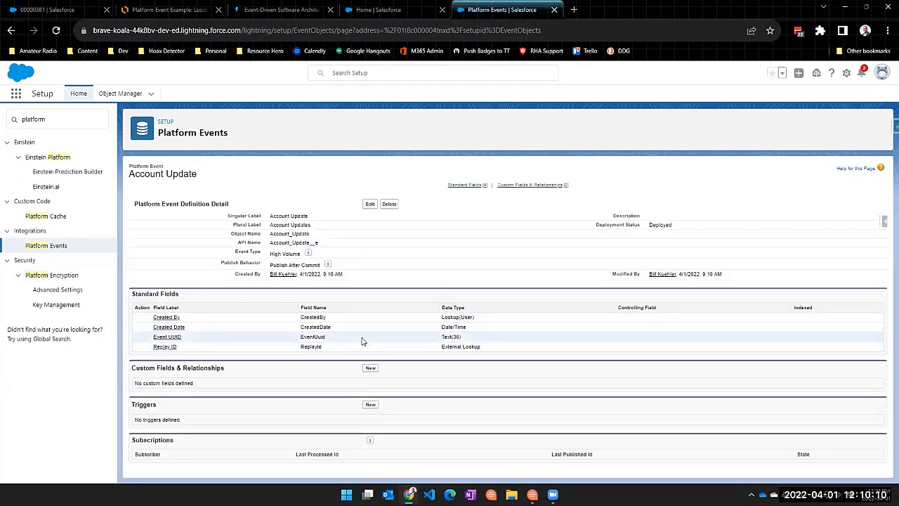
# Add a required custom text field labelled Account Id with length 18 to the Account Update event
pyautogui.click(370, 368)
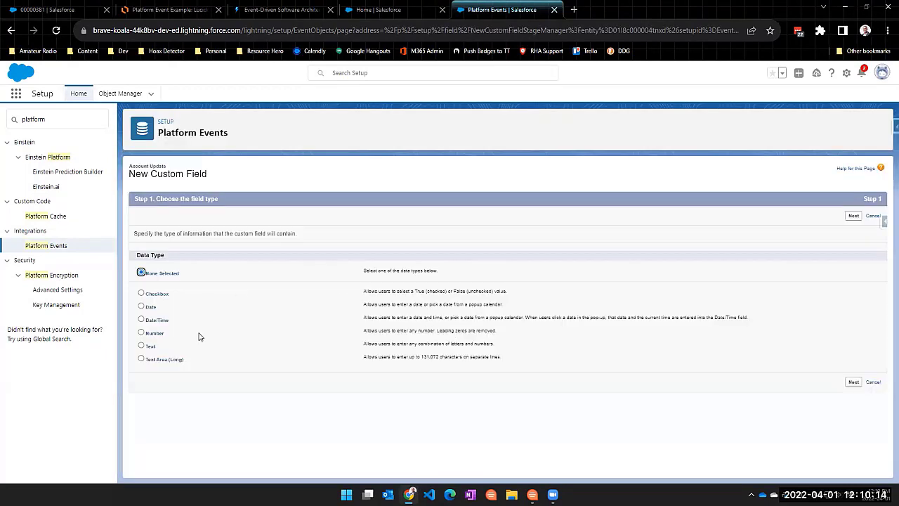
pyautogui.click(142, 345)
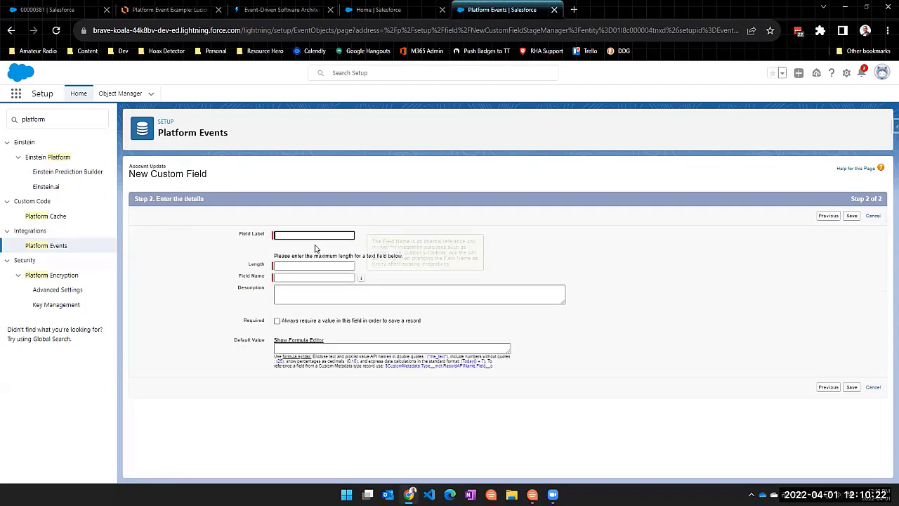
pyautogui.click(315, 233)
pyautogui.write('Account Id')
pyautogui.press('Tab')
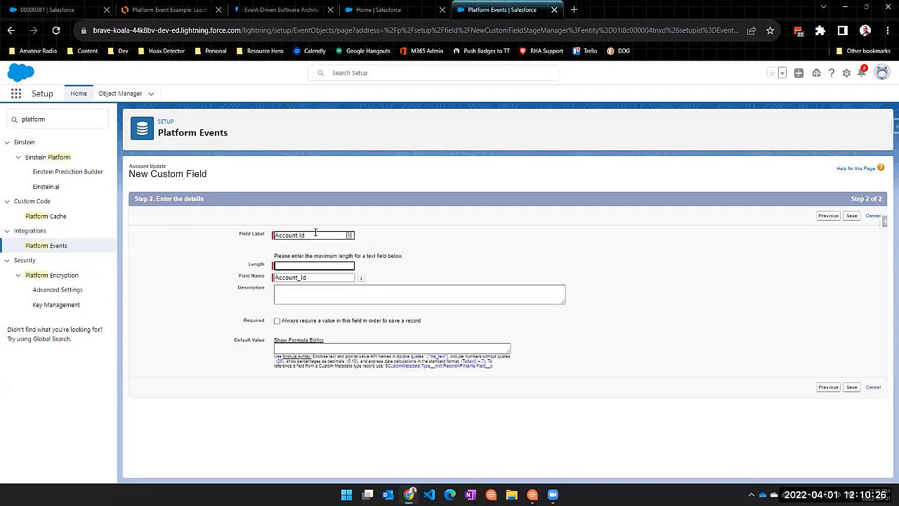
pyautogui.write('18')
pyautogui.click(277, 320)
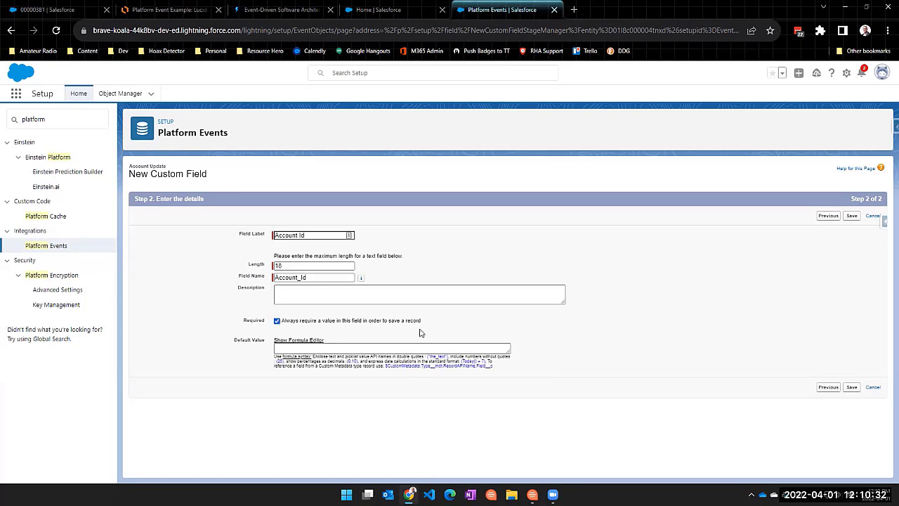
pyautogui.click(850, 387)
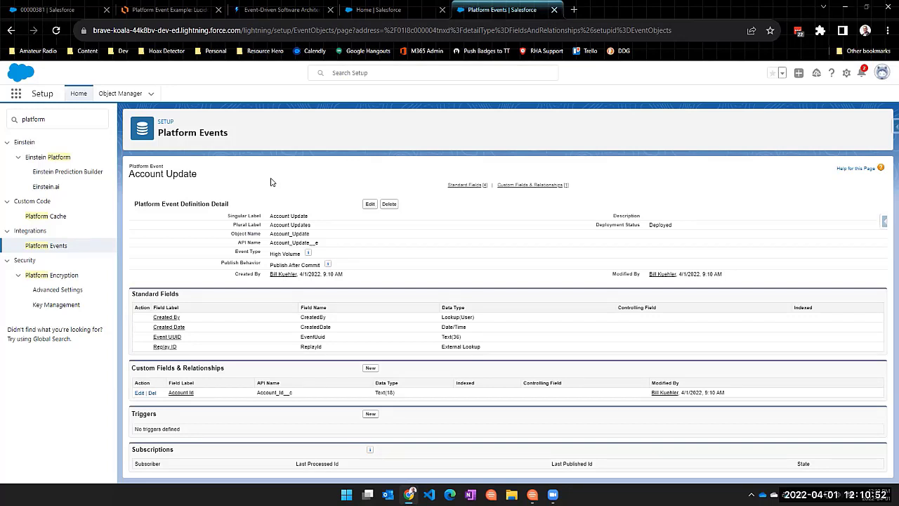
# Check the account and contacts diagram again and return to the Account Update event definition
pyautogui.click(168, 13)
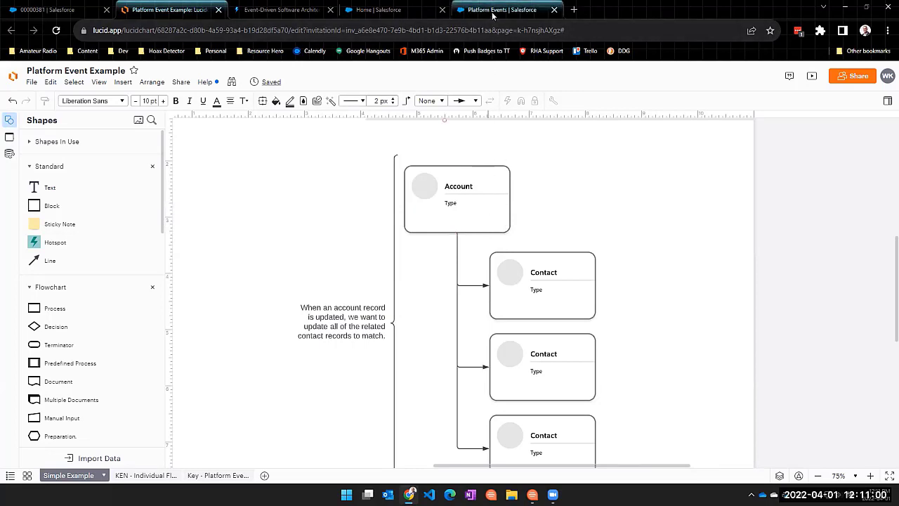
pyautogui.click(380, 11)
pyautogui.click(468, 12)
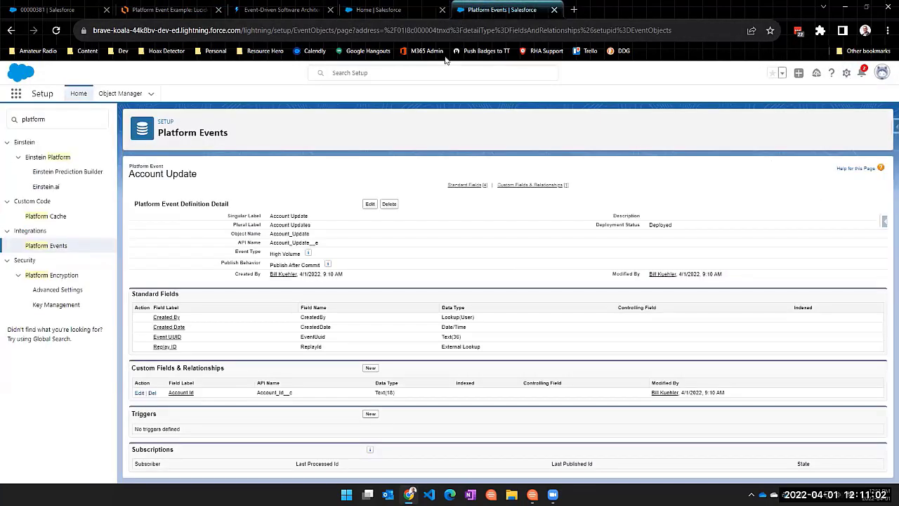
pyautogui.click(52, 119)
pyautogui.hotkey('ctrl', 'a')
pyautogui.write('fld')
# Duplicate the Platform Events browser tab and open the Flows setup page in the copy
pyautogui.rightClick(508, 12)
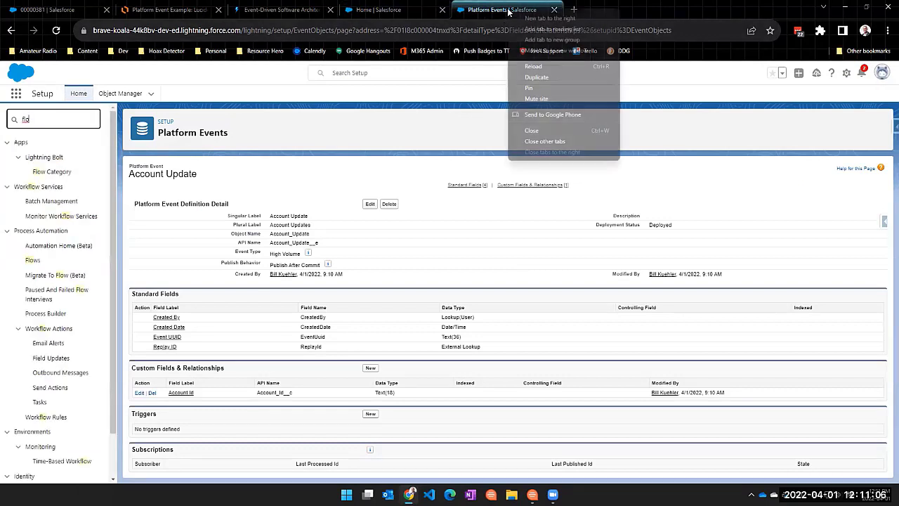
pyautogui.click(544, 77)
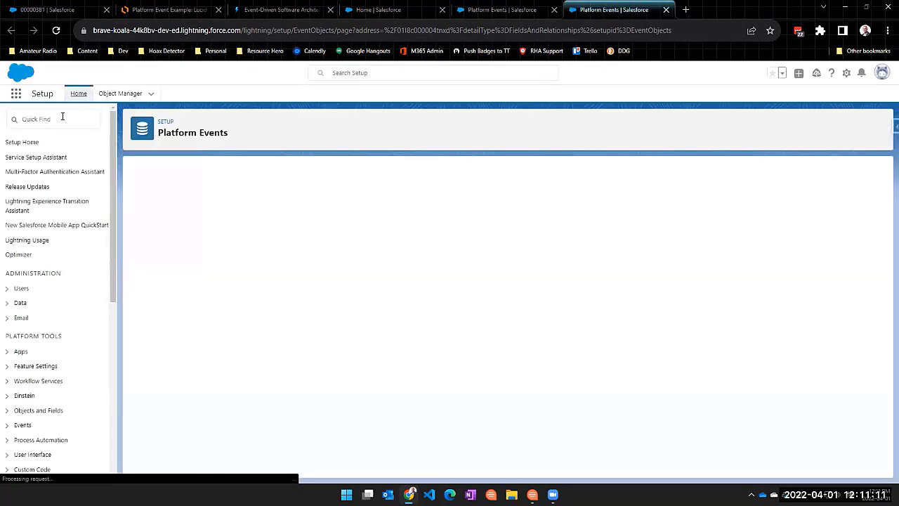
pyautogui.click(62, 119)
pyautogui.write('Flow')
pyautogui.click(66, 263)
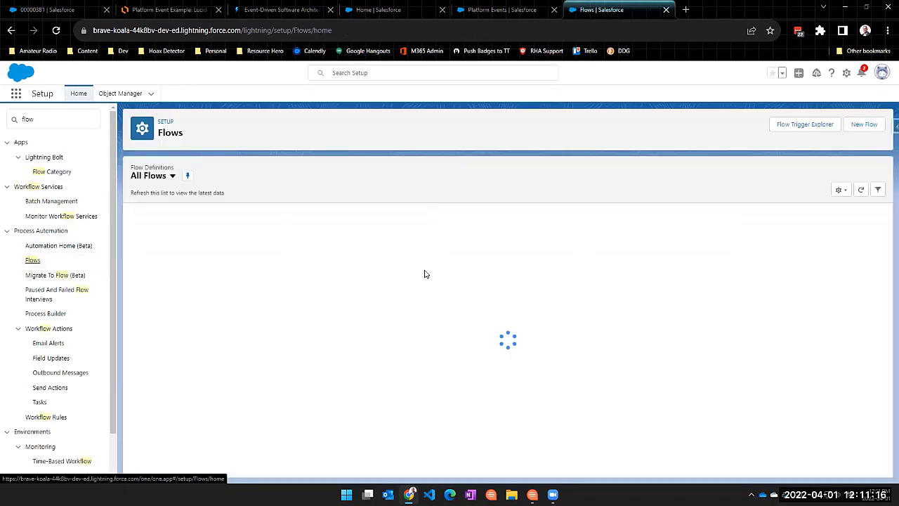
# Create a new Record-Triggered Flow
pyautogui.click(863, 125)
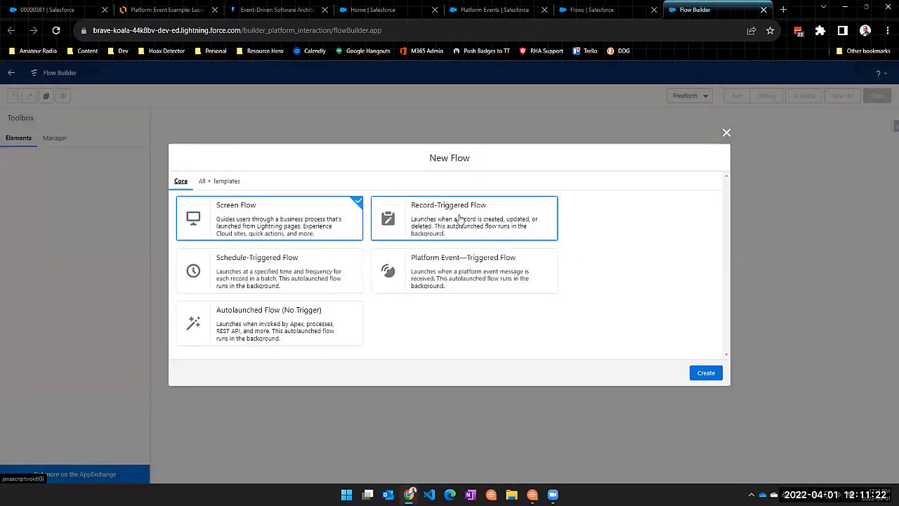
pyautogui.click(460, 220)
pyautogui.click(708, 373)
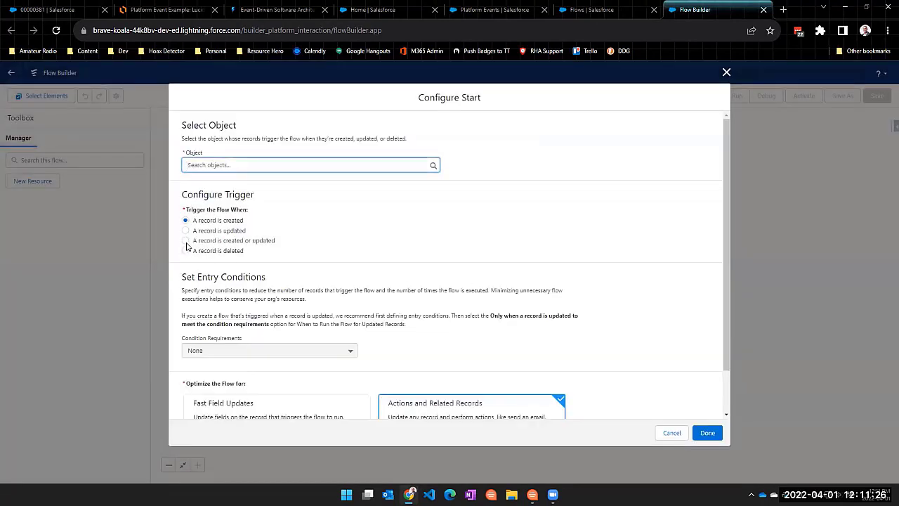
# Set the flow's start object to Account and trigger it when a record is updated
pyautogui.click(211, 223)
pyautogui.click(232, 164)
pyautogui.click(231, 184)
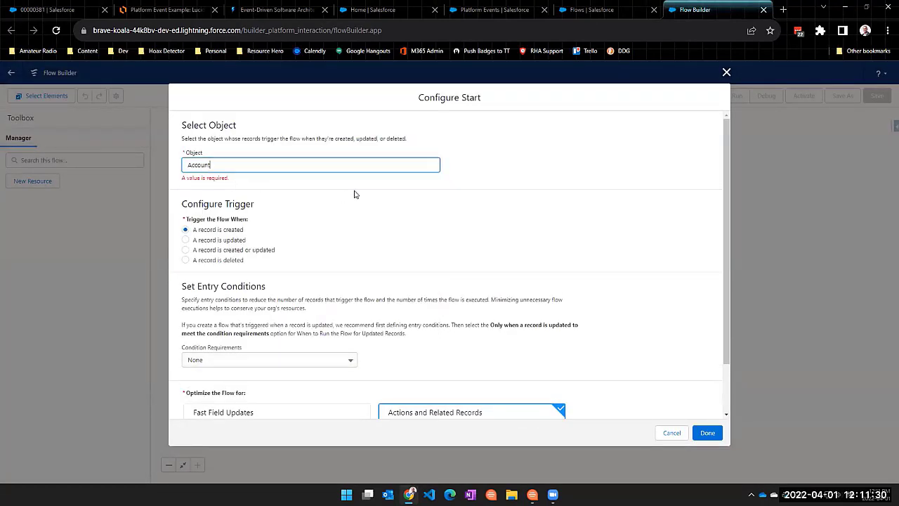
pyautogui.click(232, 241)
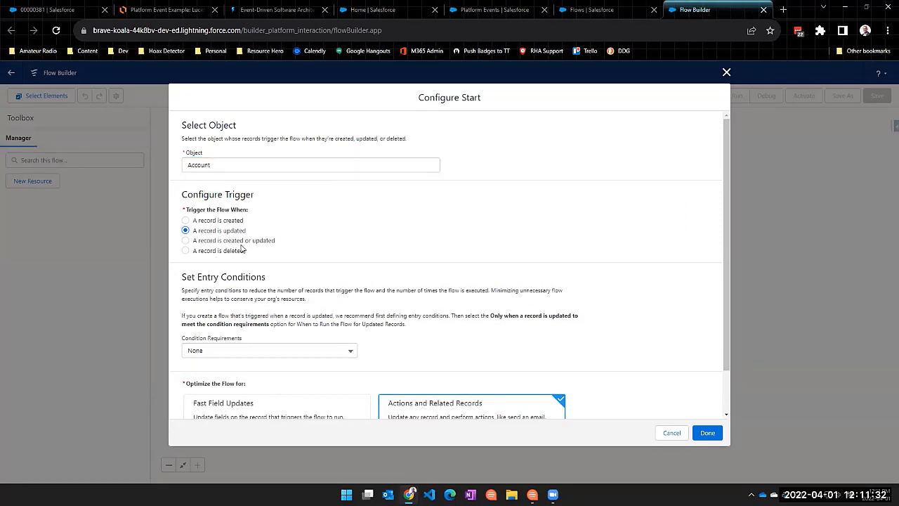
# Require all entry conditions to be met (AND) and add the condition BillingStreet Is Changed equal to {!$GlobalConstant.True}
pyautogui.scroll(-2, 313, 312)
pyautogui.click(230, 302)
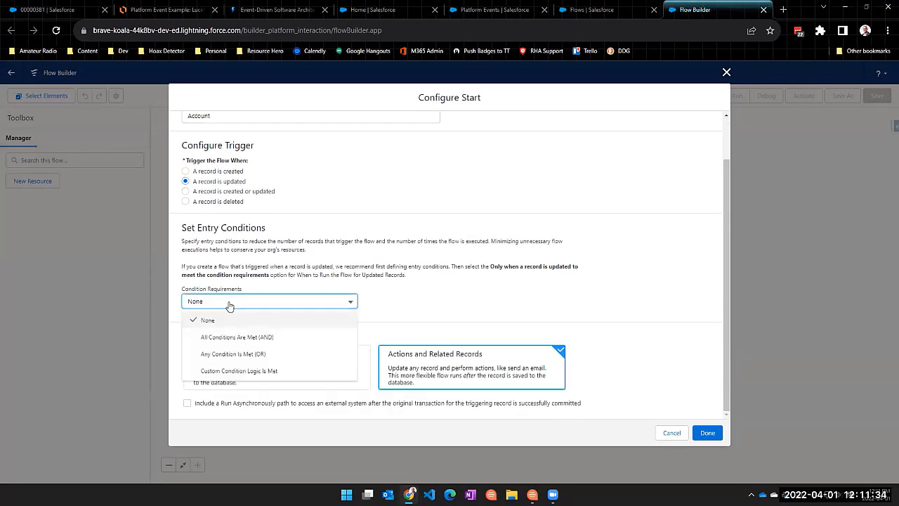
pyautogui.click(233, 340)
pyautogui.click(288, 333)
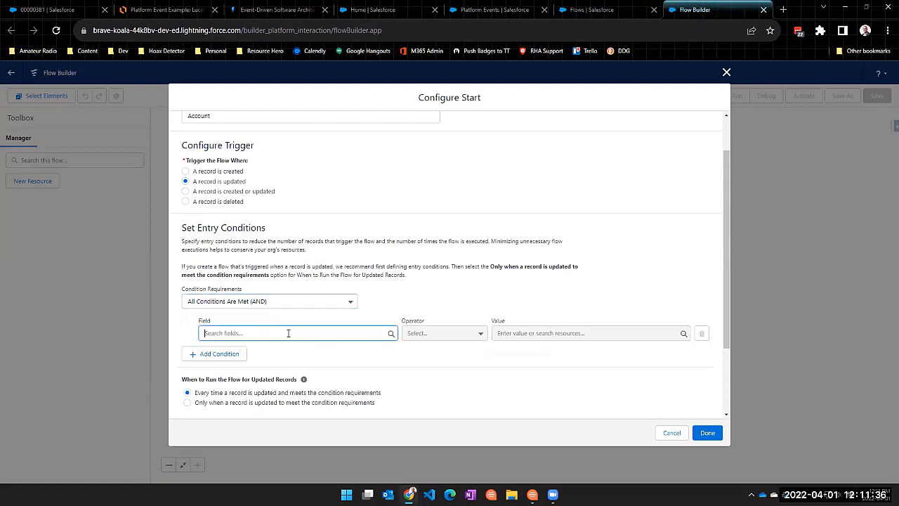
pyautogui.write('billi')
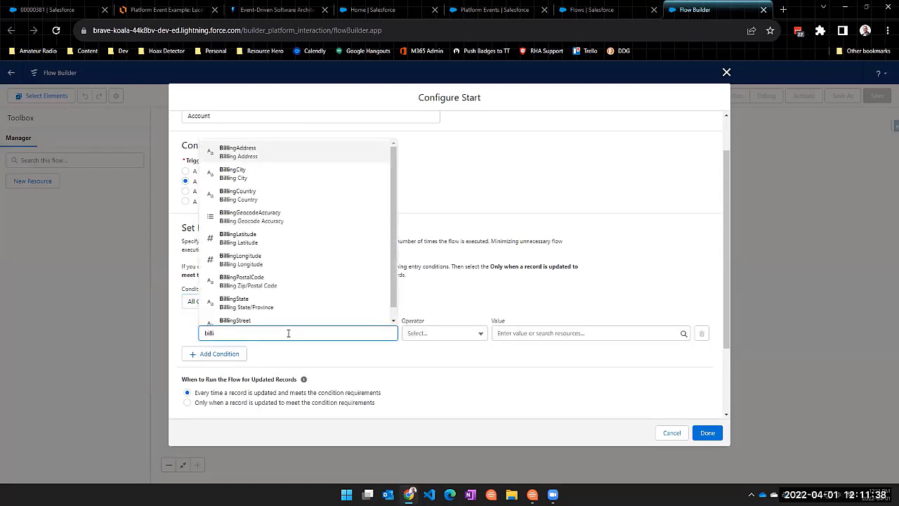
pyautogui.click(335, 319)
pyautogui.click(526, 333)
pyautogui.click(444, 333)
pyautogui.click(437, 448)
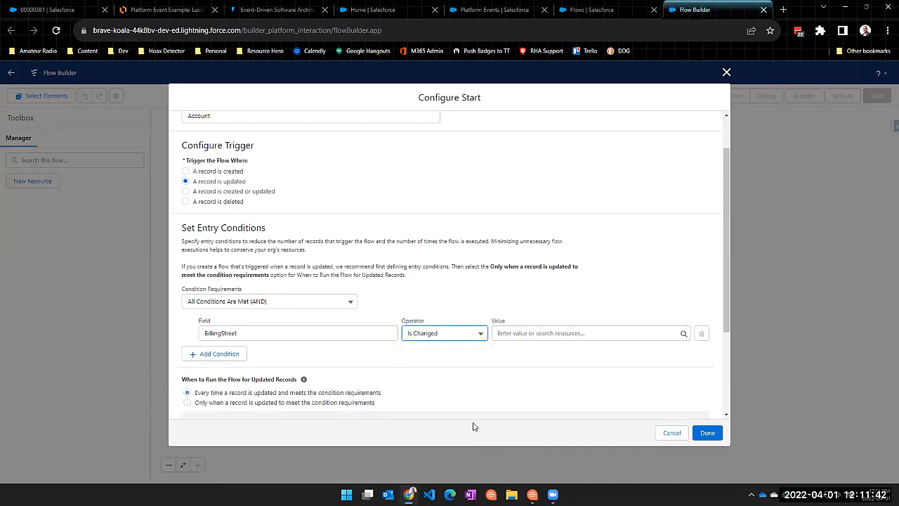
pyautogui.click(532, 336)
pyautogui.click(553, 380)
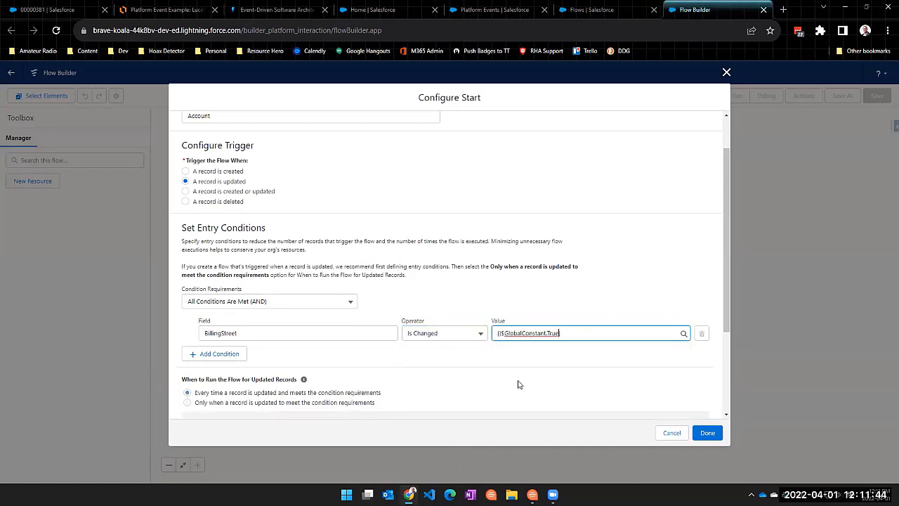
# Finish the start configuration with the flow optimized for Actions and Related Records
pyautogui.scroll(-2, 552, 391)
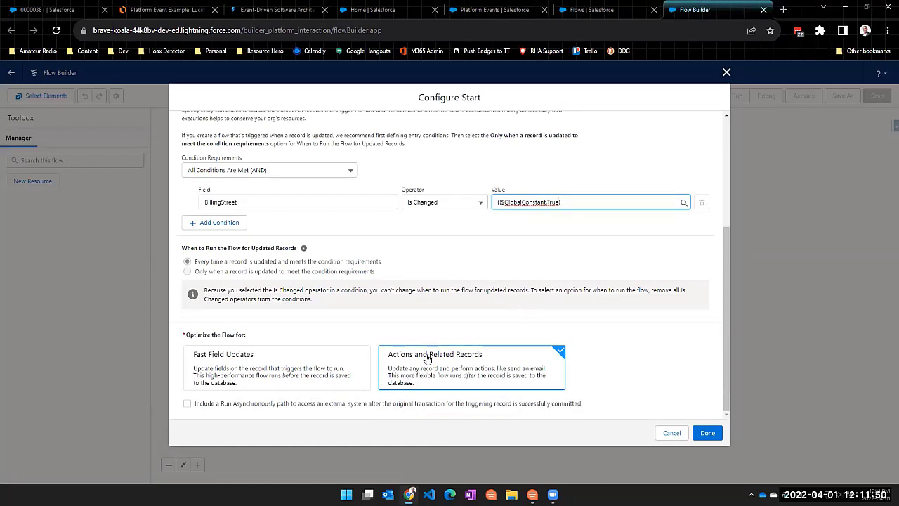
pyautogui.click(707, 434)
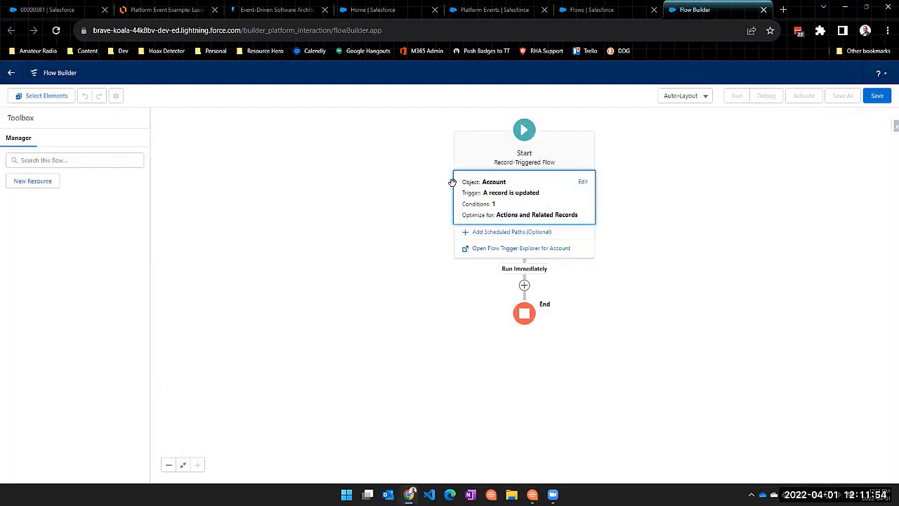
# Reopen the flow's start configuration to review its entry conditions, and leave it without changes
pyautogui.click(513, 201)
pyautogui.scroll(-2, 337, 322)
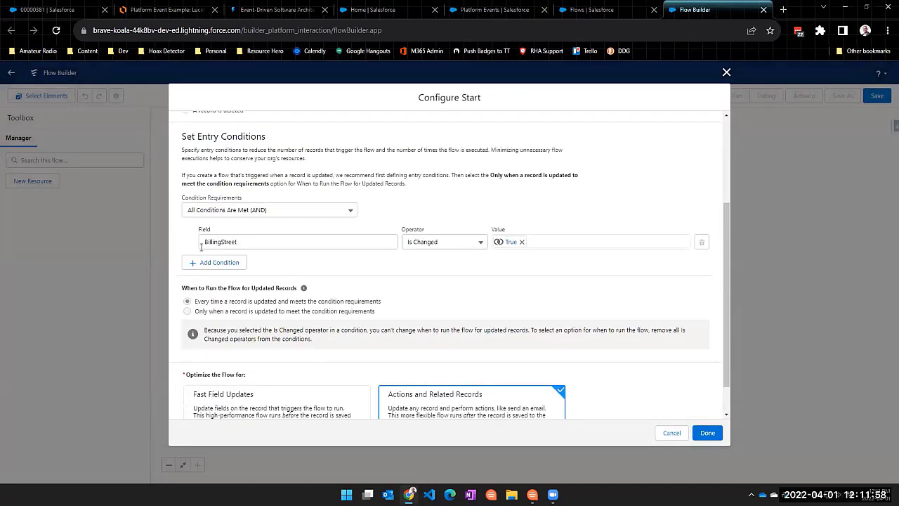
pyautogui.click(668, 429)
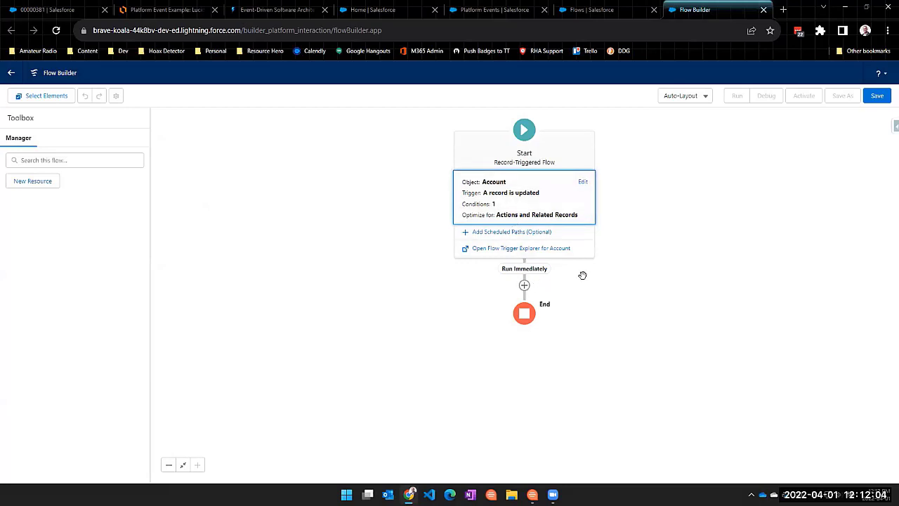
# Add a Create Records element to the flow with the label "Publish platform event" and API name Publish_platform_event
pyautogui.click(524, 285)
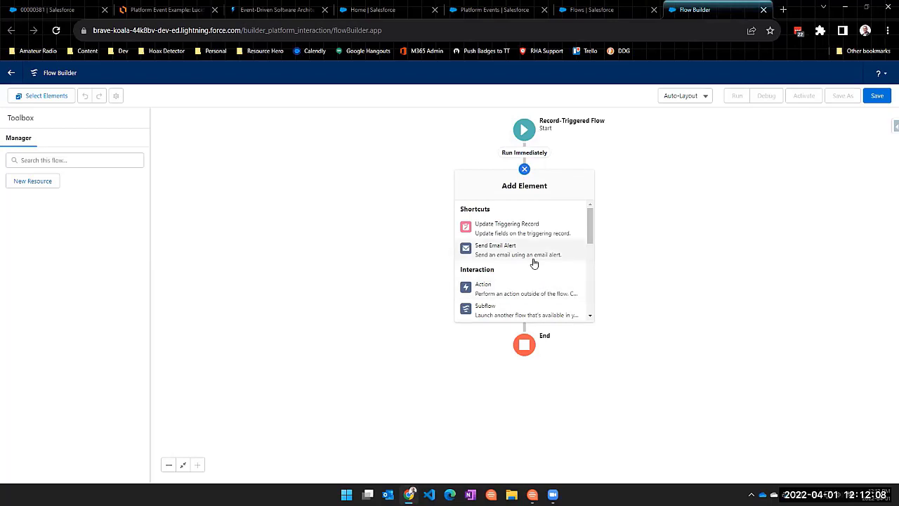
pyautogui.scroll(-3, 534, 261)
pyautogui.scroll(-3, 543, 272)
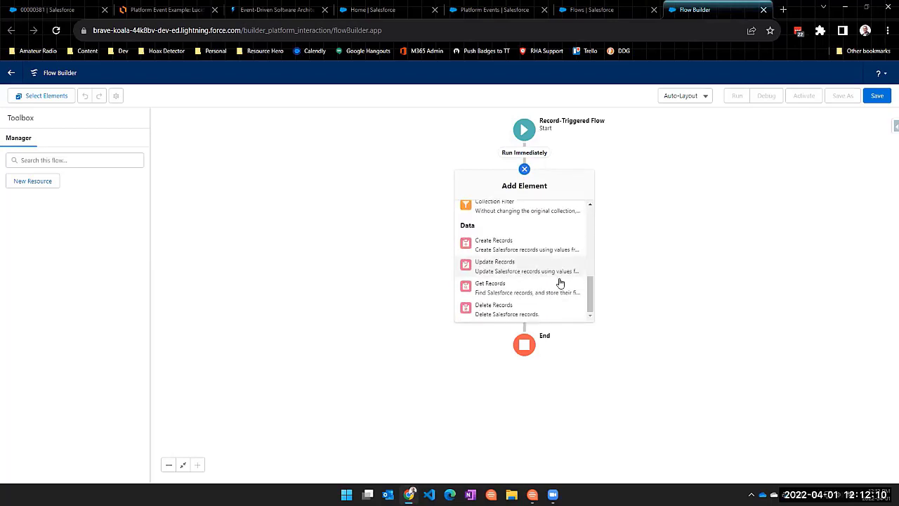
pyautogui.click(522, 245)
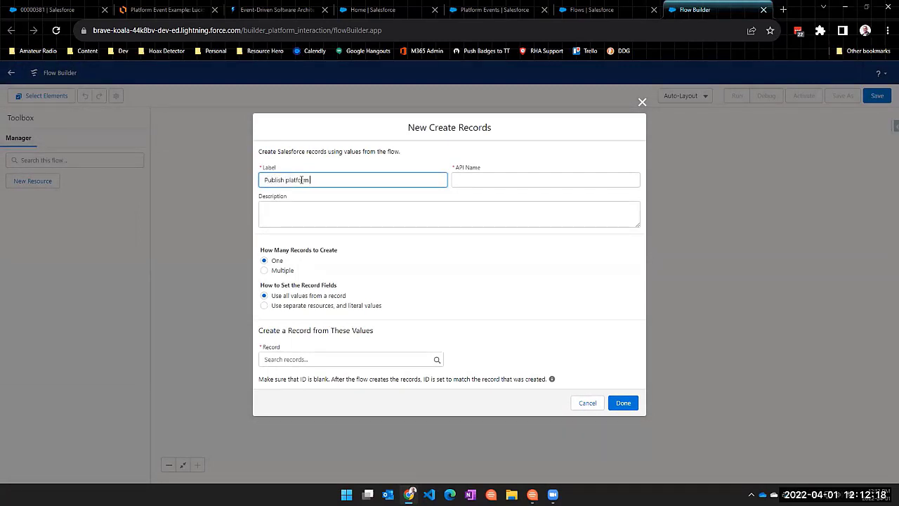
pyautogui.press('Tab')
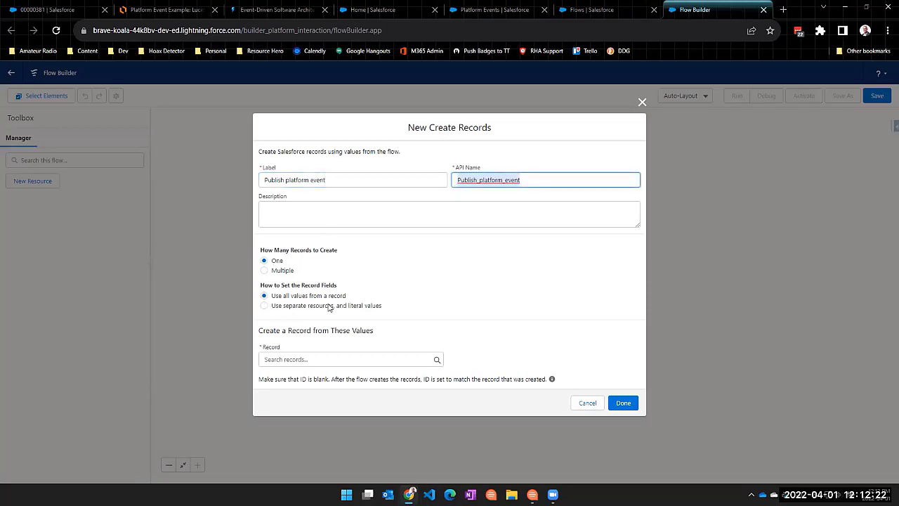
# Set the record fields from separate resources and literal values, and choose Account Update as the object to create
pyautogui.click(265, 306)
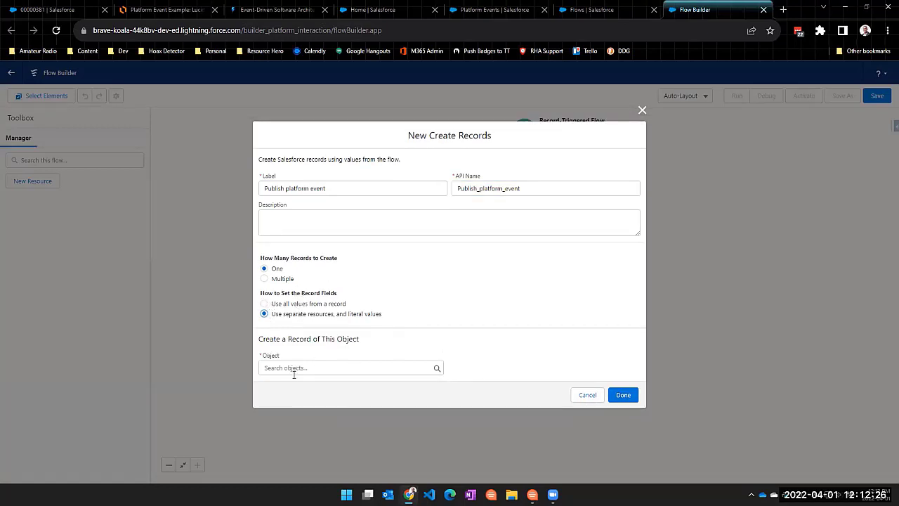
pyautogui.click(324, 368)
pyautogui.write('account')
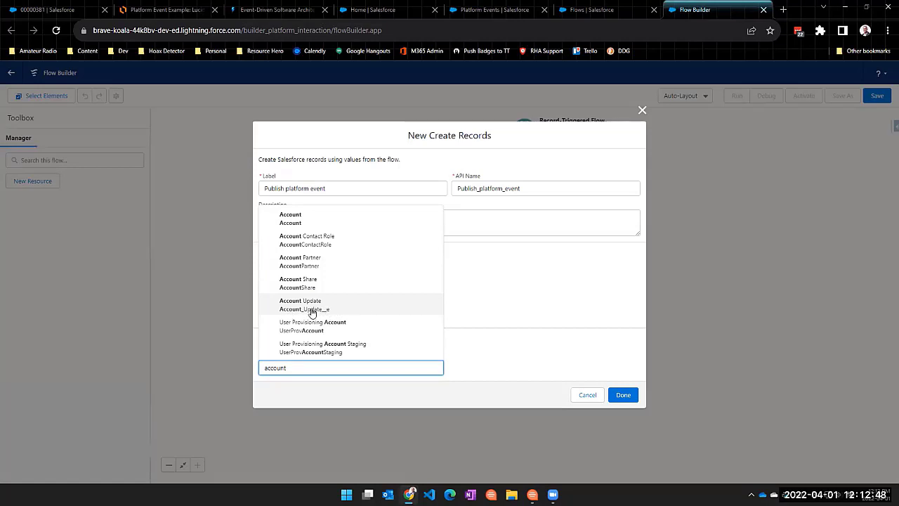
pyautogui.click(314, 309)
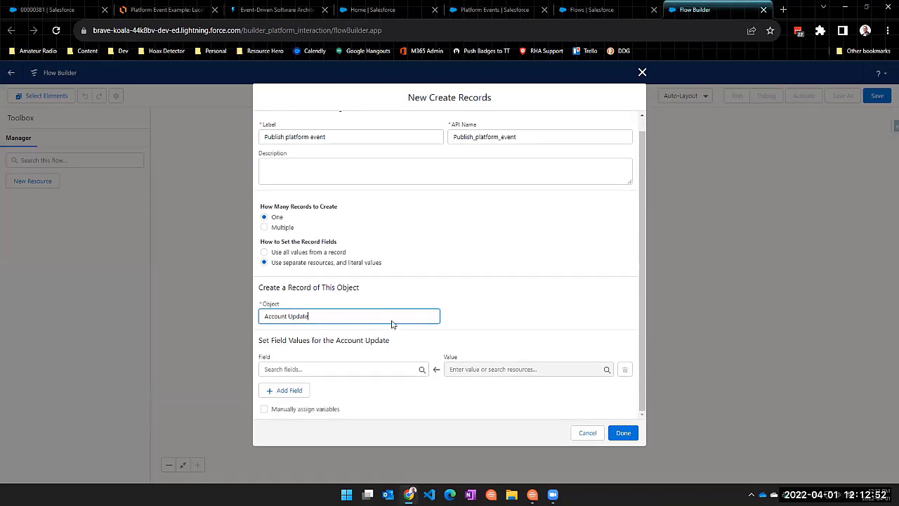
# Assign {!$Record.Id} to the Account_Id__c field and finish the Create Records element
pyautogui.click(326, 370)
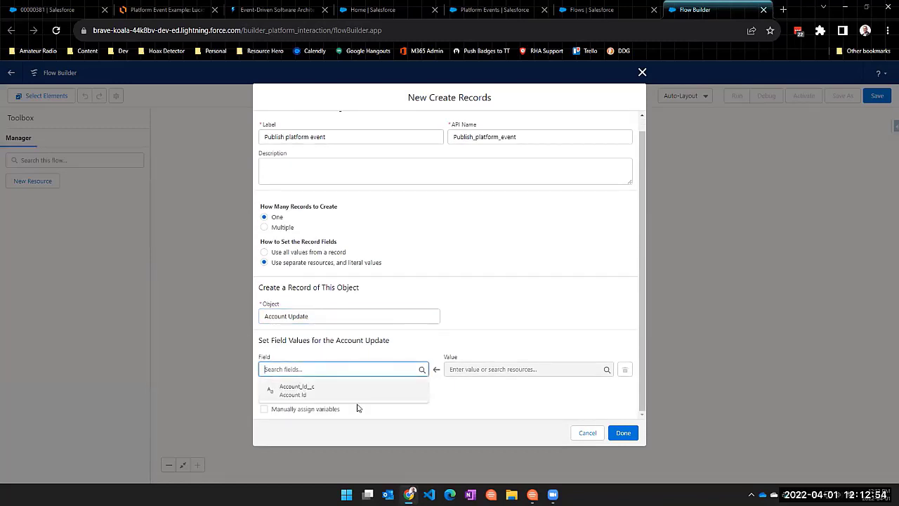
pyautogui.click(293, 391)
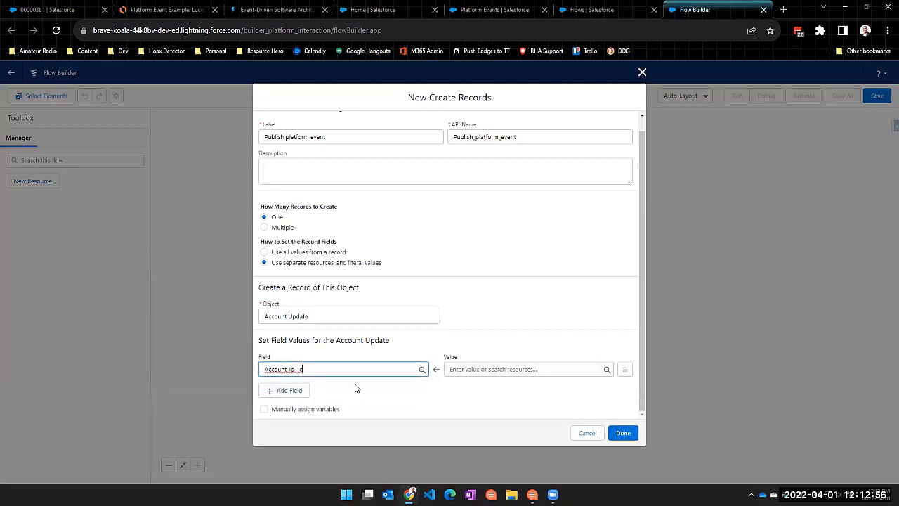
pyautogui.click(478, 369)
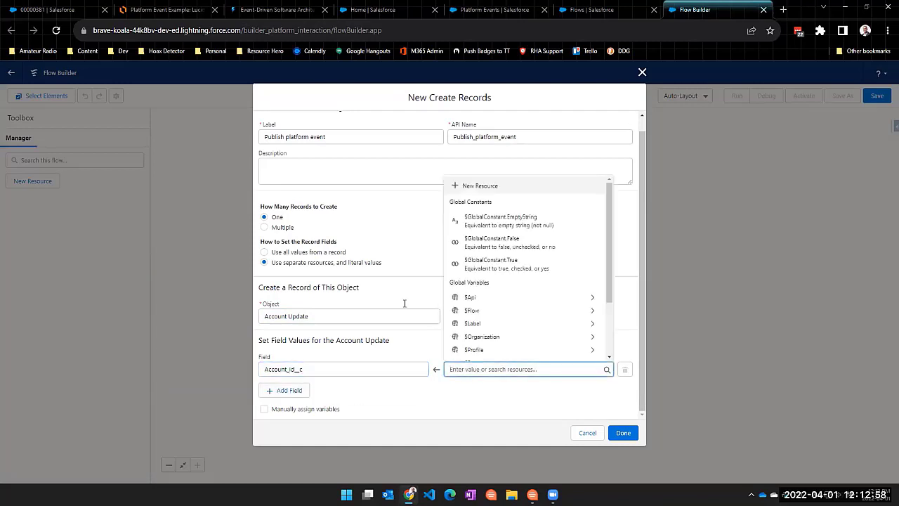
pyautogui.scroll(-2, 523, 288)
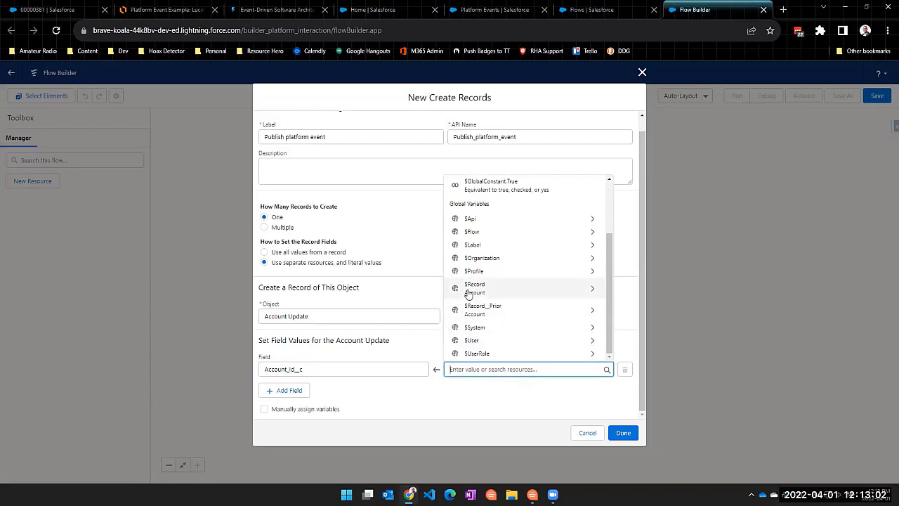
pyautogui.click(494, 292)
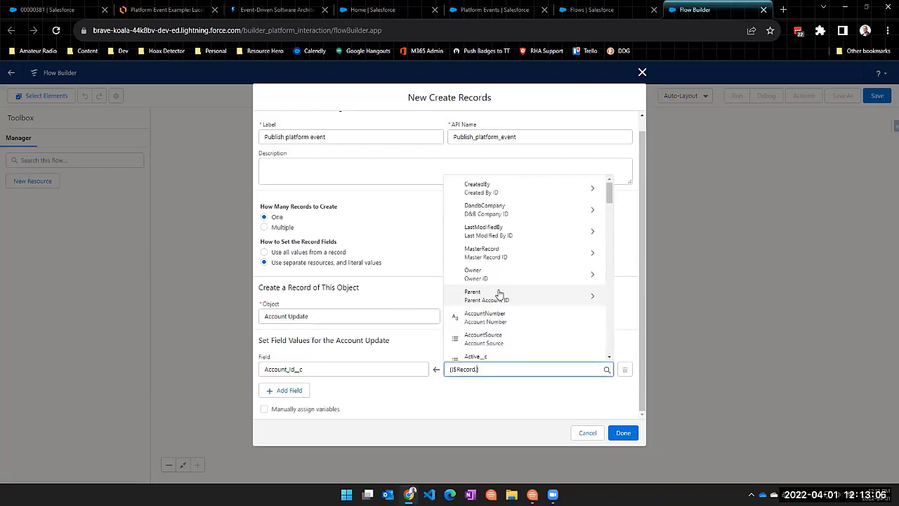
pyautogui.scroll(-5, 548, 281)
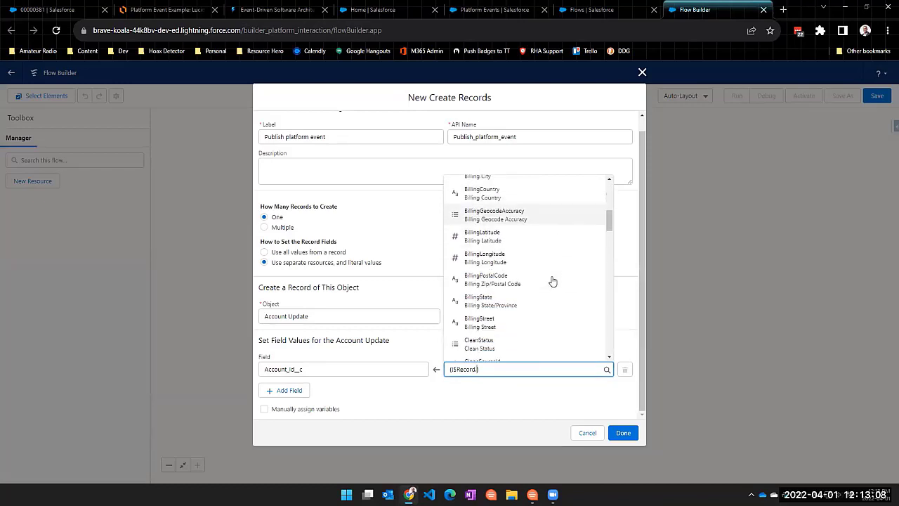
pyautogui.scroll(-2, 553, 281)
pyautogui.click(485, 232)
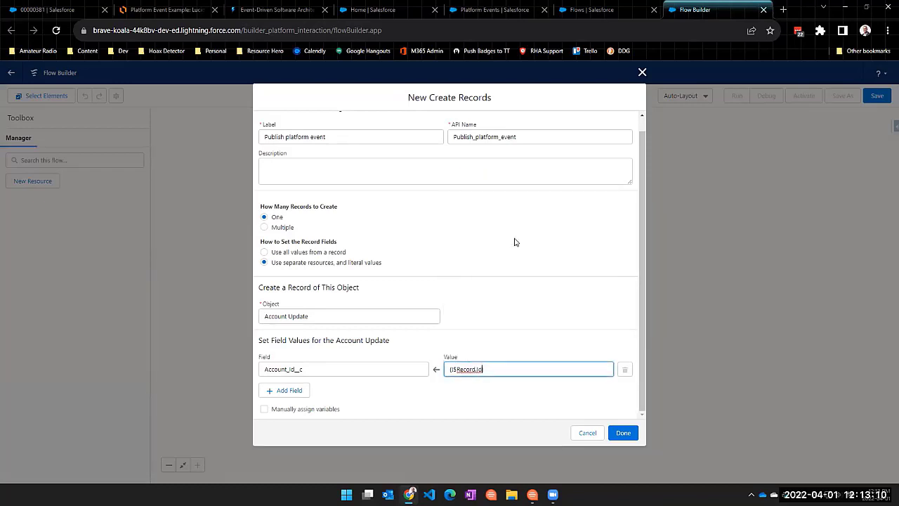
pyautogui.click(623, 433)
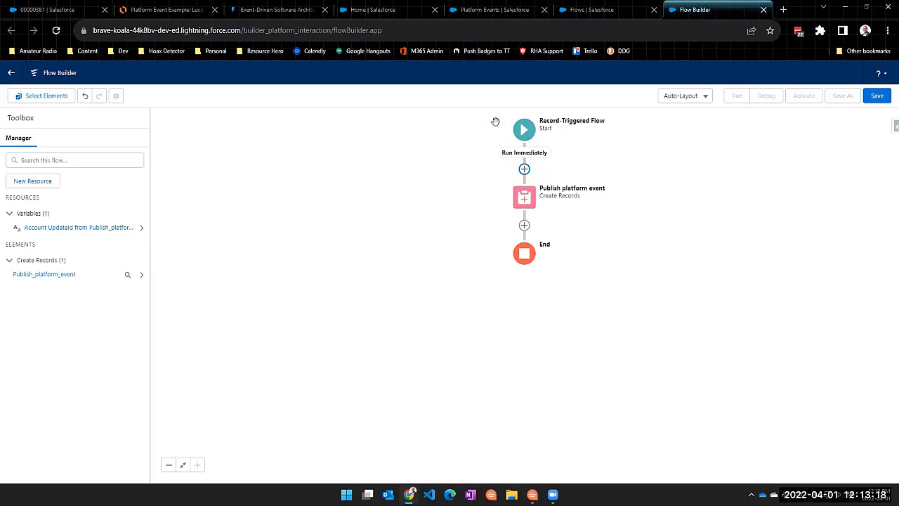
# Check the Start element's object, trigger and BillingStreet condition once more, and leave it without changes
pyautogui.click(528, 129)
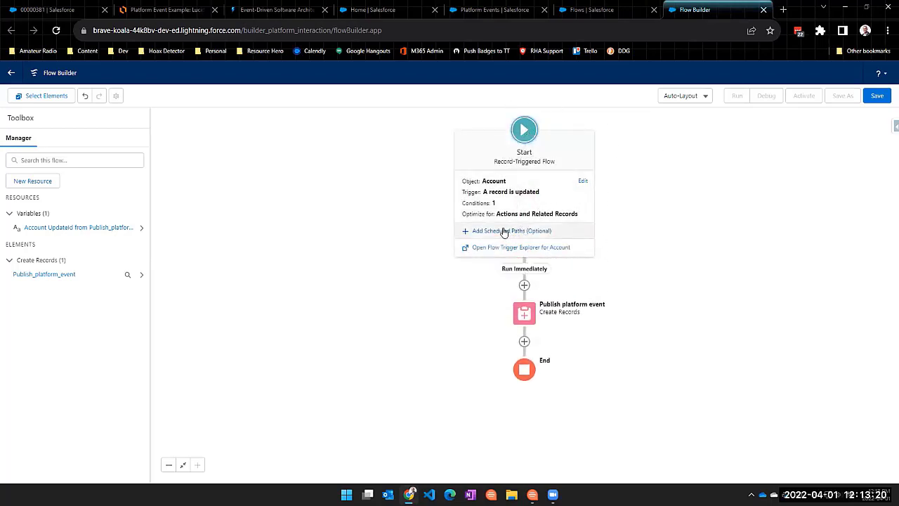
pyautogui.click(496, 204)
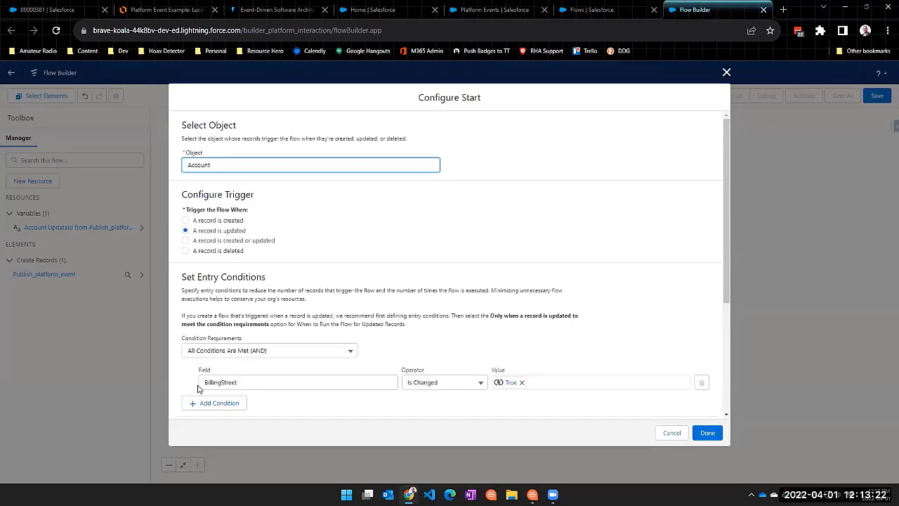
pyautogui.click(671, 433)
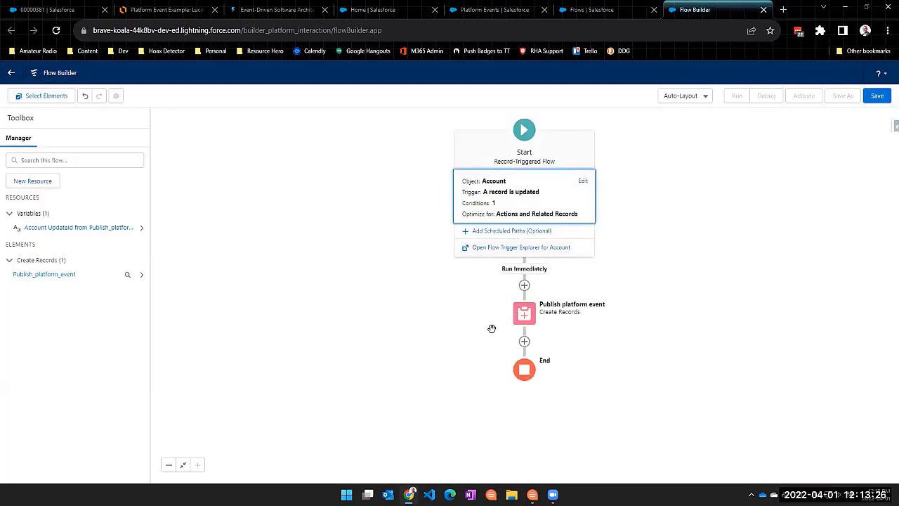
# Save the flow as "Account billing street updated" with API name Account_billing_street_updated, and activate it
pyautogui.click(878, 95)
pyautogui.click(379, 240)
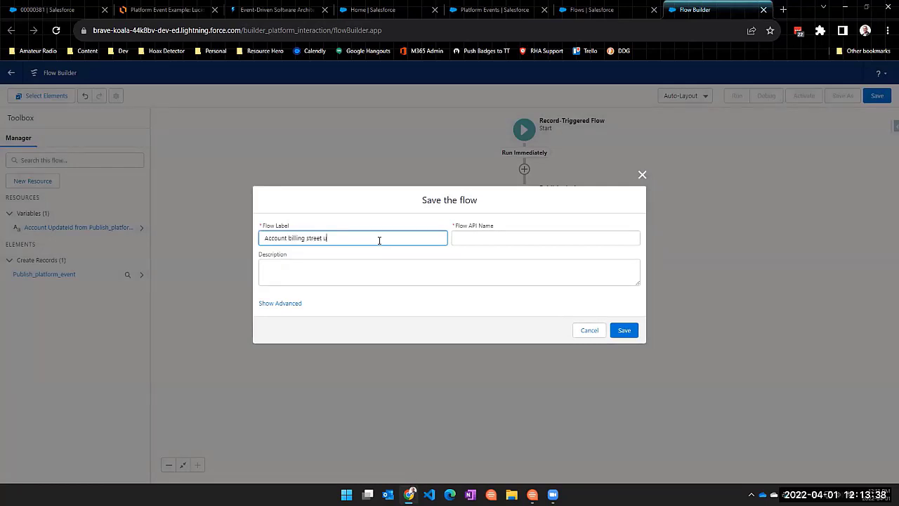
pyautogui.press('Tab')
pyautogui.press('Tab')
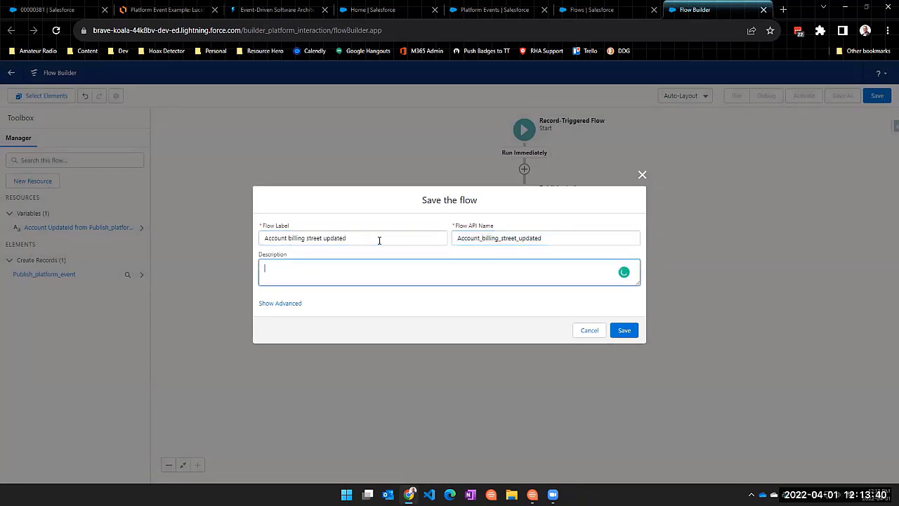
pyautogui.click(625, 330)
pyautogui.click(803, 96)
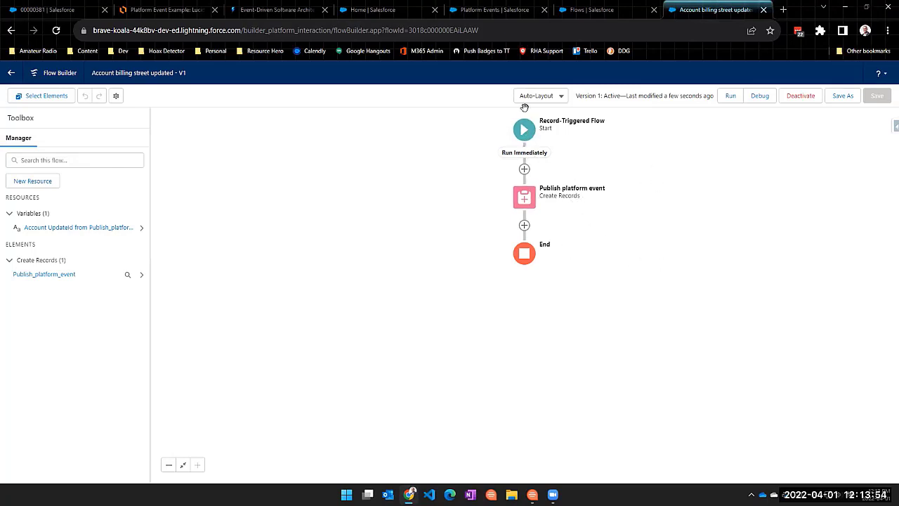
# Switch to the Sales app's Accounts, show the All Accounts list and open the Burlington Textiles Corp of America record
pyautogui.click(373, 10)
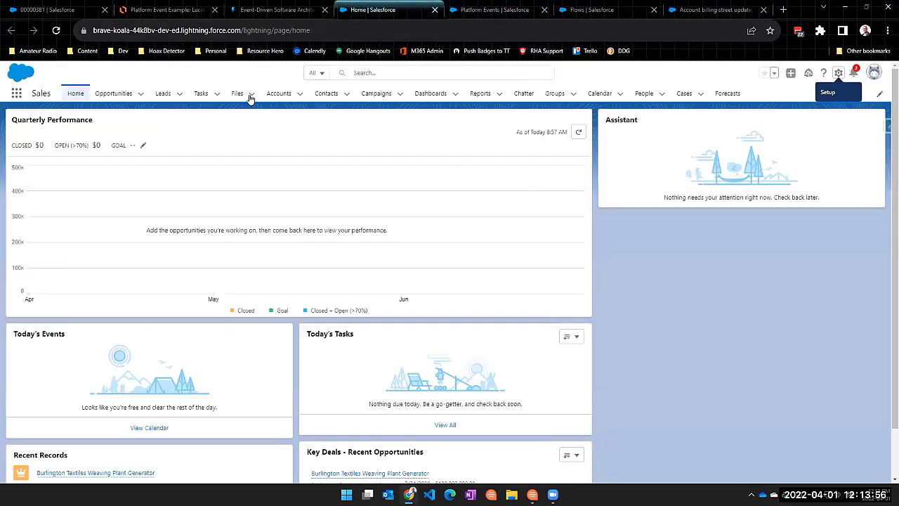
pyautogui.click(276, 93)
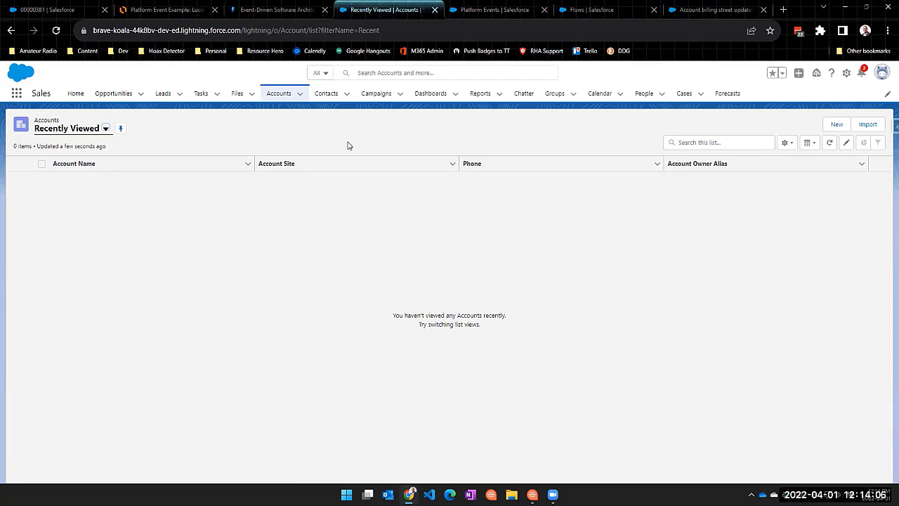
pyautogui.click(76, 132)
pyautogui.click(77, 163)
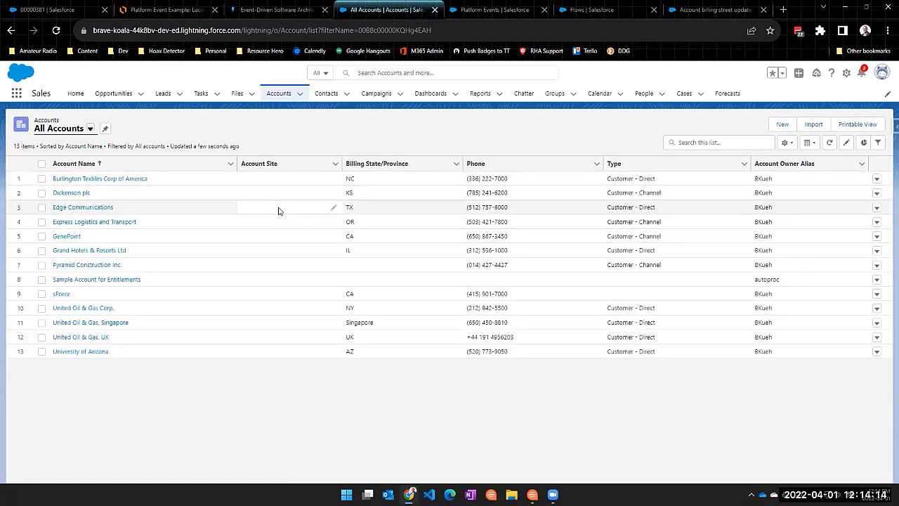
pyautogui.click(135, 178)
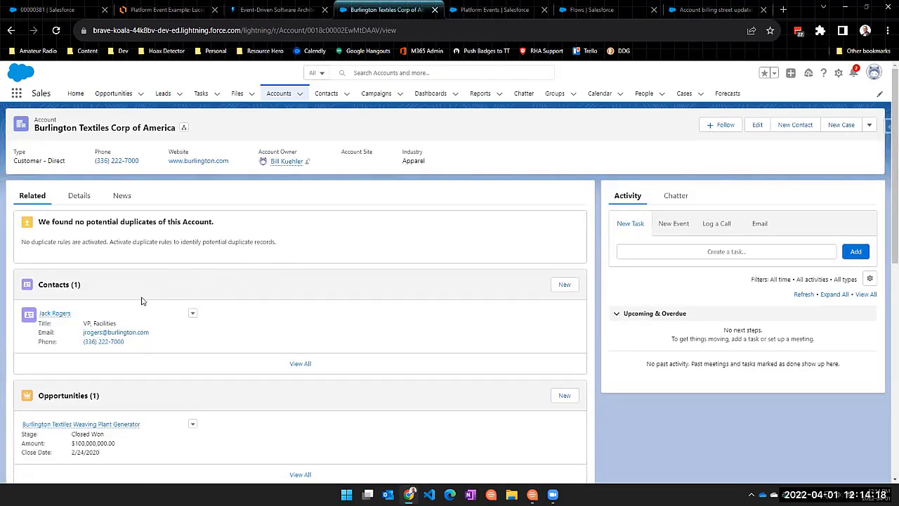
# Replace the street name in the account's billing street with a different one and save the record
pyautogui.click(79, 200)
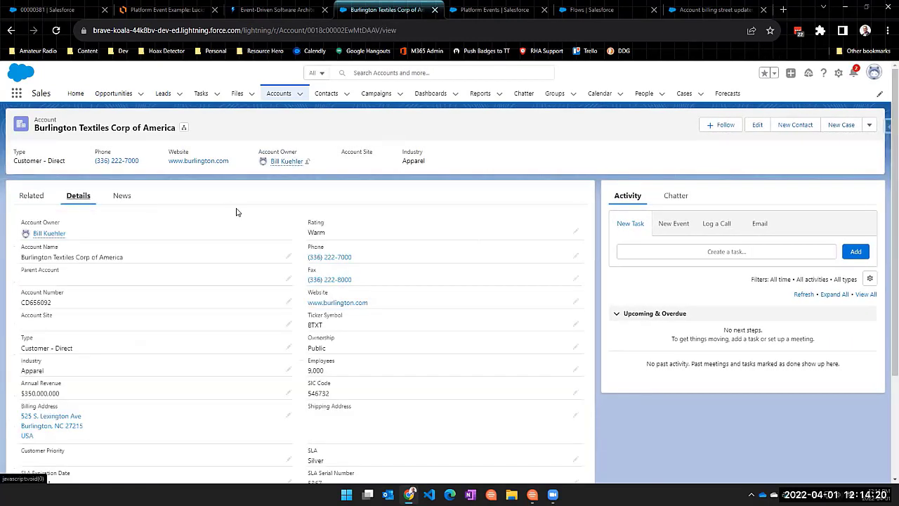
pyautogui.click(288, 415)
pyautogui.scroll(-2, 110, 342)
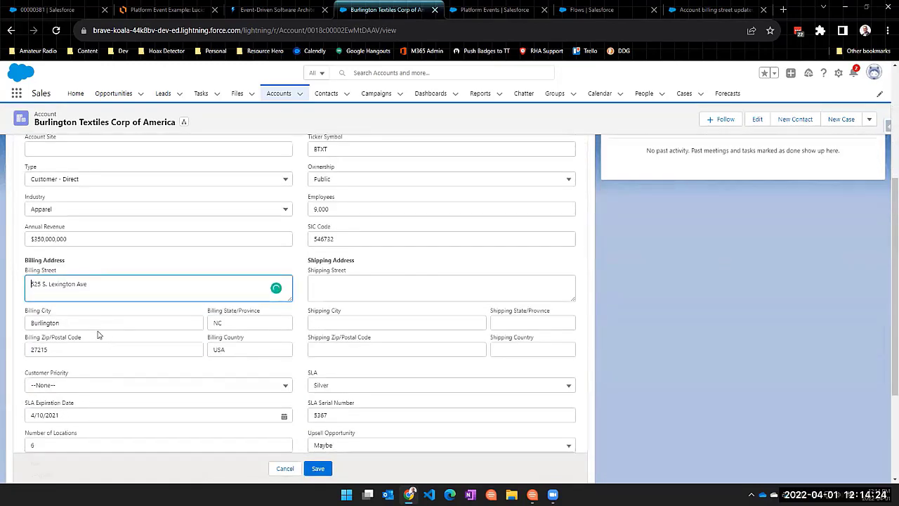
pyautogui.moveTo(106, 330); pyautogui.dragTo(47, 332)
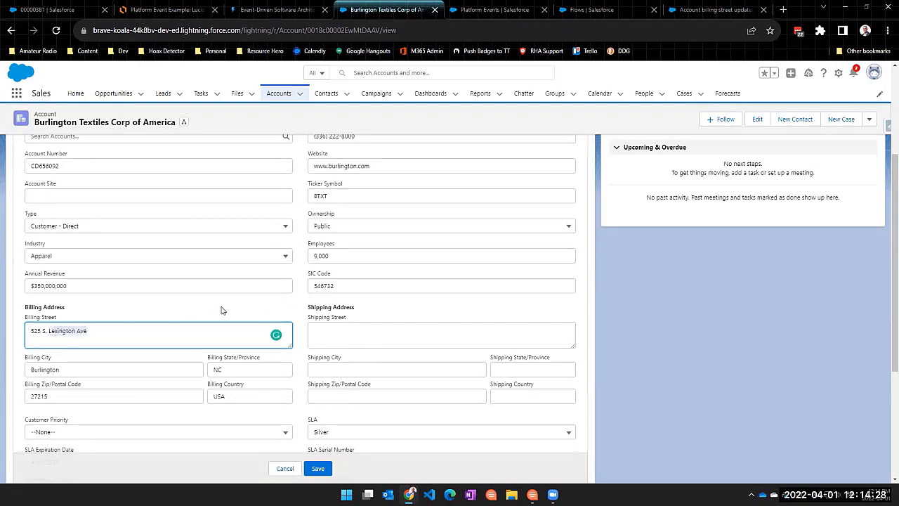
pyautogui.write('Concord')
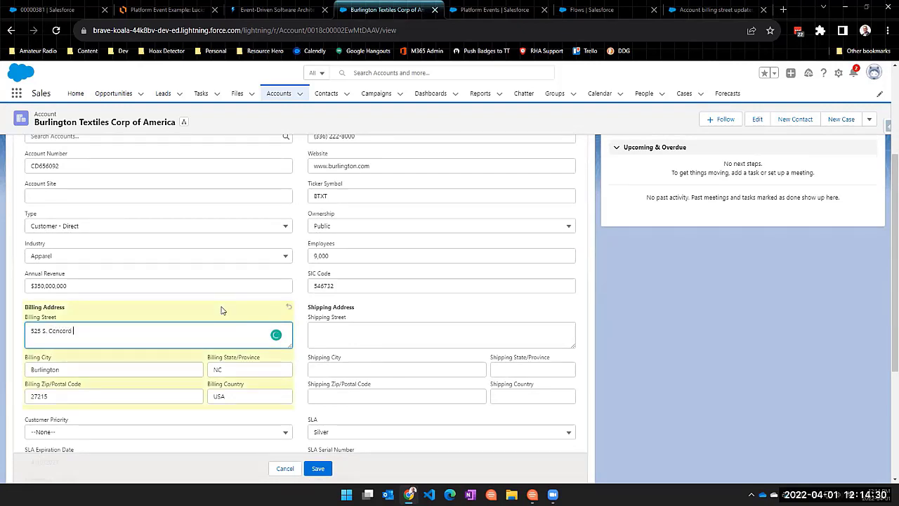
pyautogui.click(315, 468)
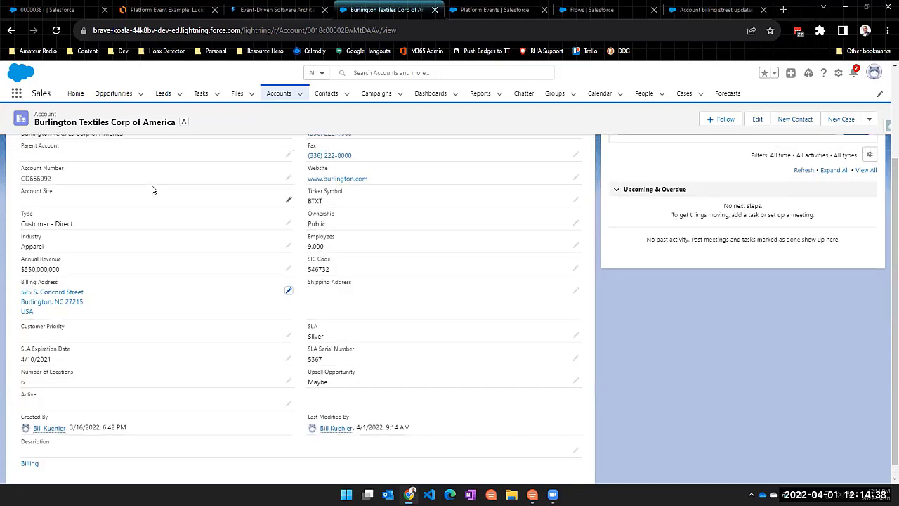
# Open the contact related to the Burlington Textiles account and examine its mailing and other address details
pyautogui.scroll(5, 151, 187)
pyautogui.click(28, 196)
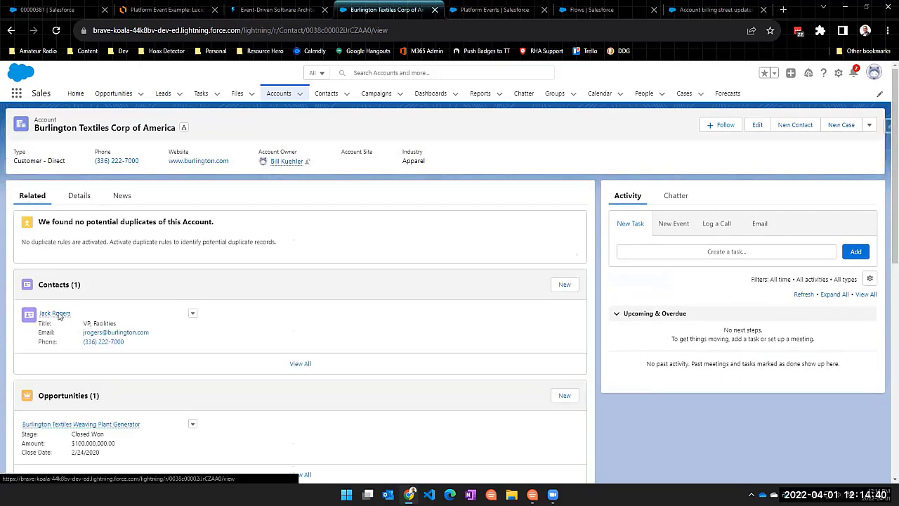
pyautogui.click(54, 314)
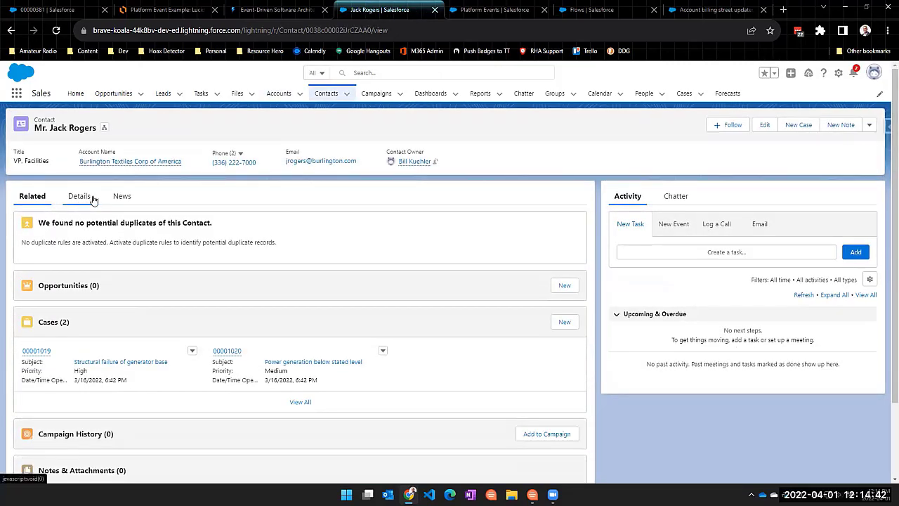
pyautogui.click(79, 196)
pyautogui.scroll(-1, 302, 304)
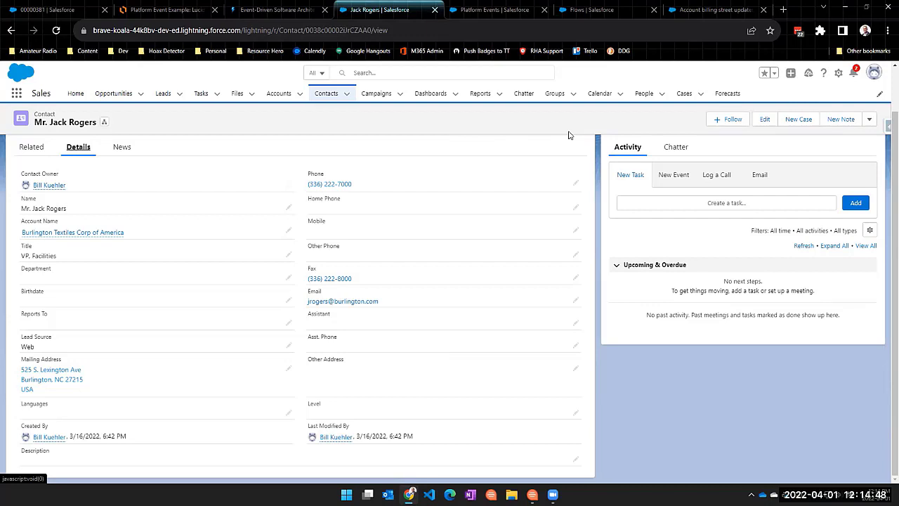
# Return to the Flows setup page and create a new Platform Event—Triggered Flow
pyautogui.click(597, 10)
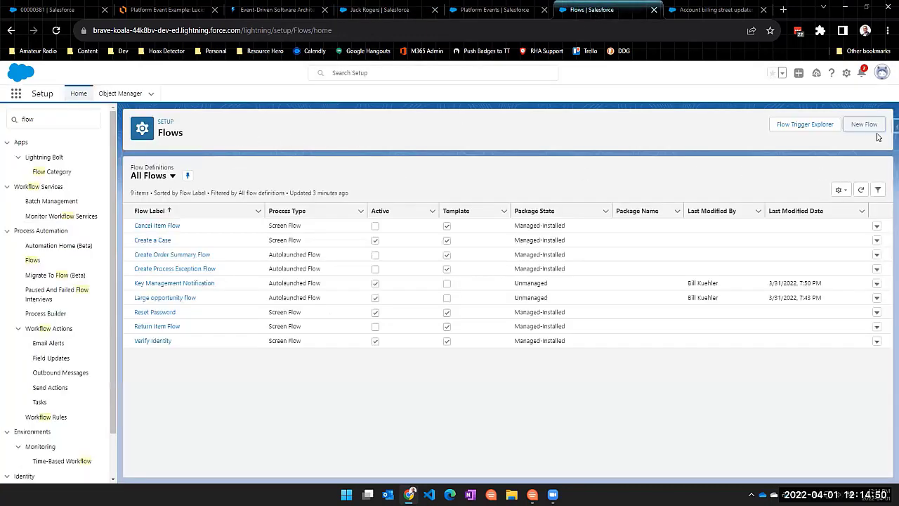
pyautogui.click(865, 124)
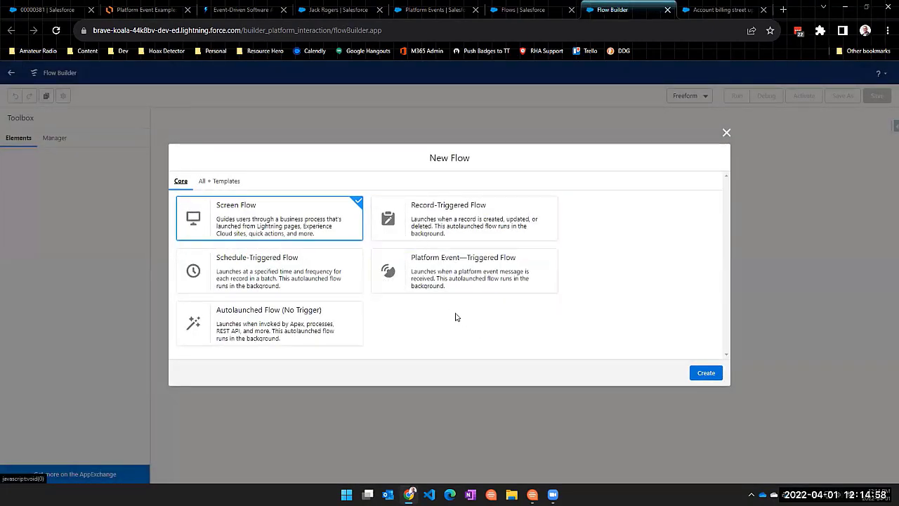
pyautogui.click(455, 274)
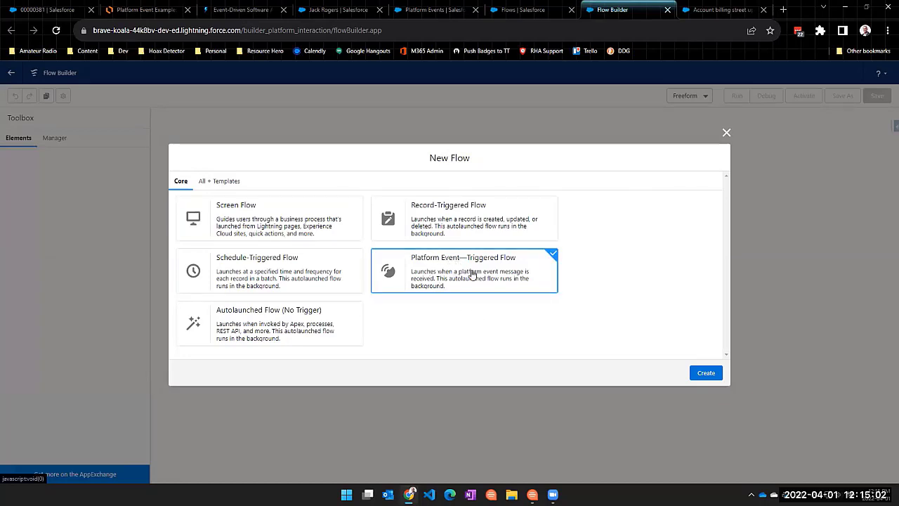
pyautogui.click(706, 373)
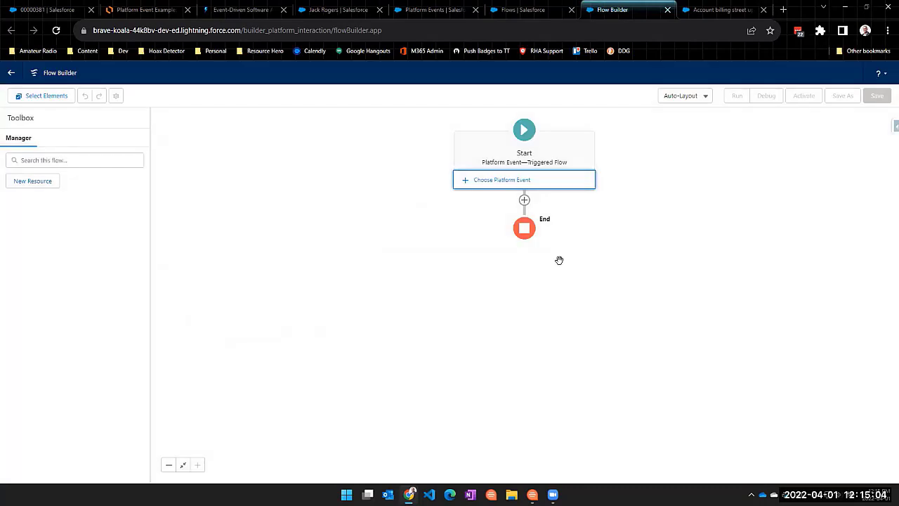
# Choose Account Update as the platform event that triggers the flow
pyautogui.click(500, 182)
pyautogui.click(327, 278)
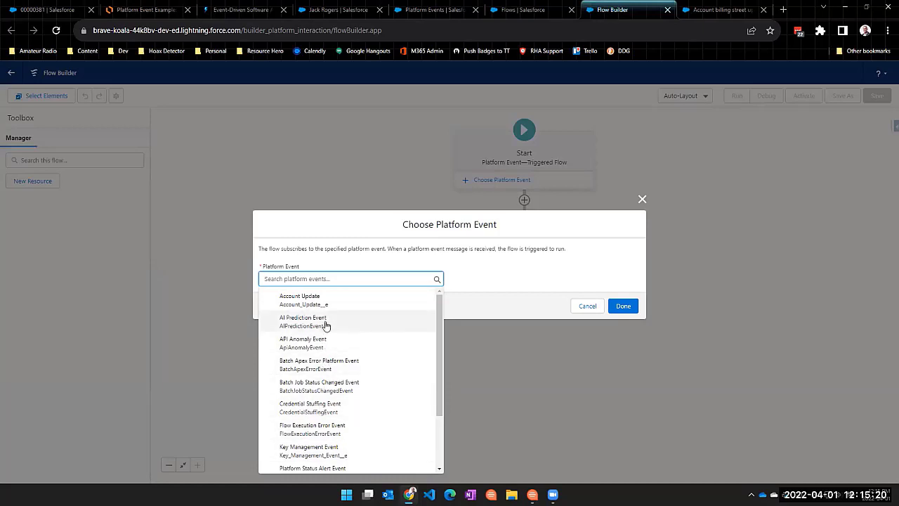
pyautogui.scroll(-3, 327, 316)
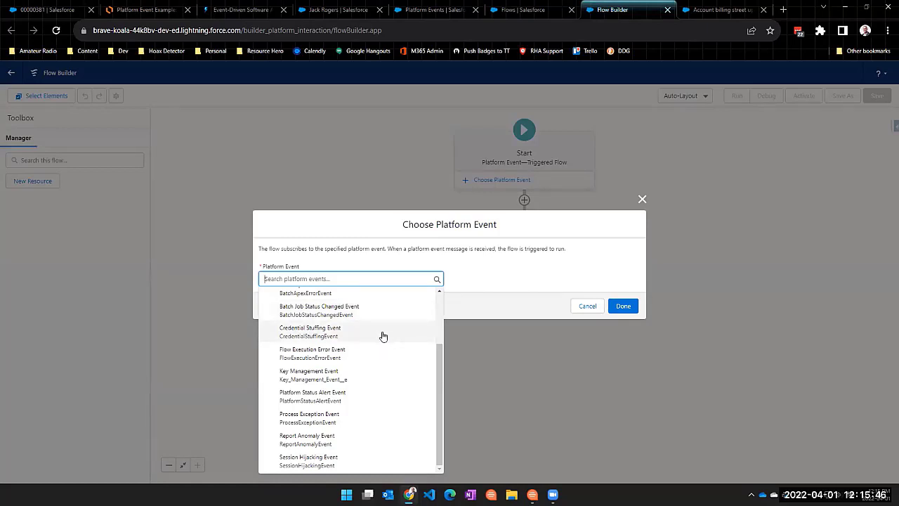
pyautogui.scroll(2, 357, 387)
pyautogui.scroll(1, 357, 388)
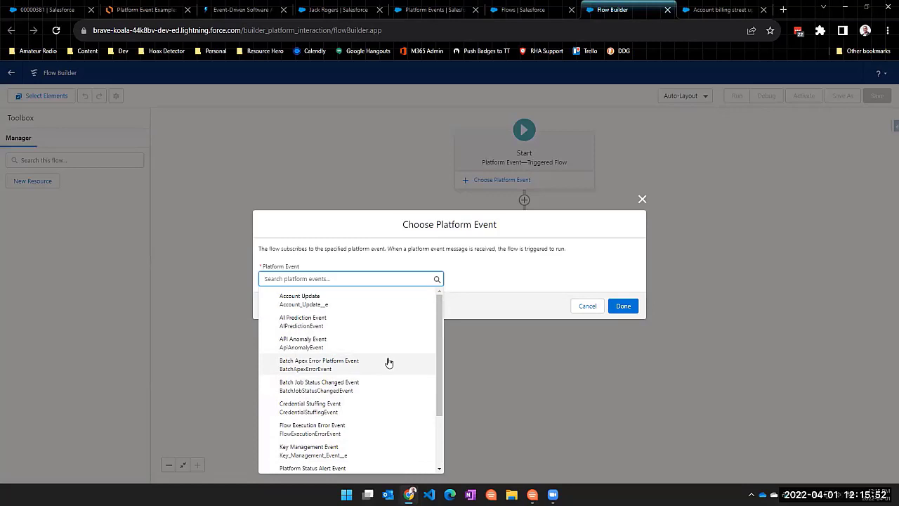
pyautogui.click(292, 300)
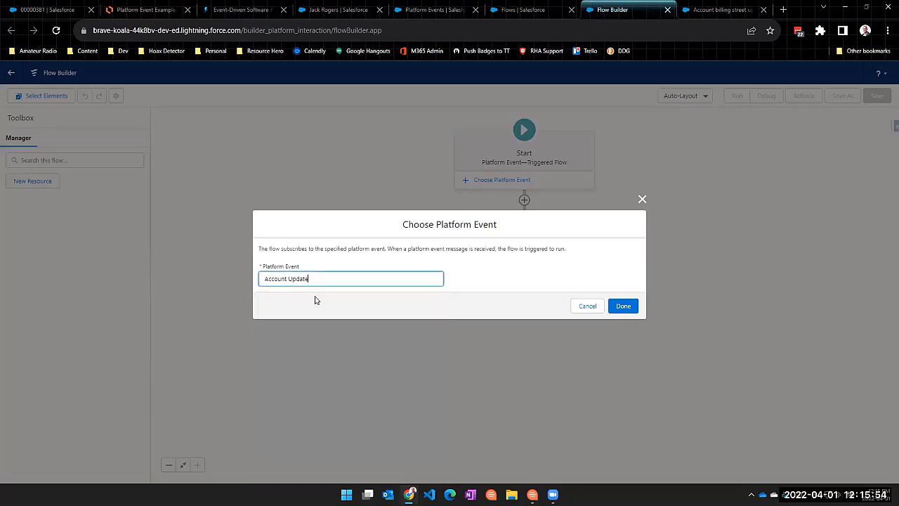
pyautogui.click(623, 306)
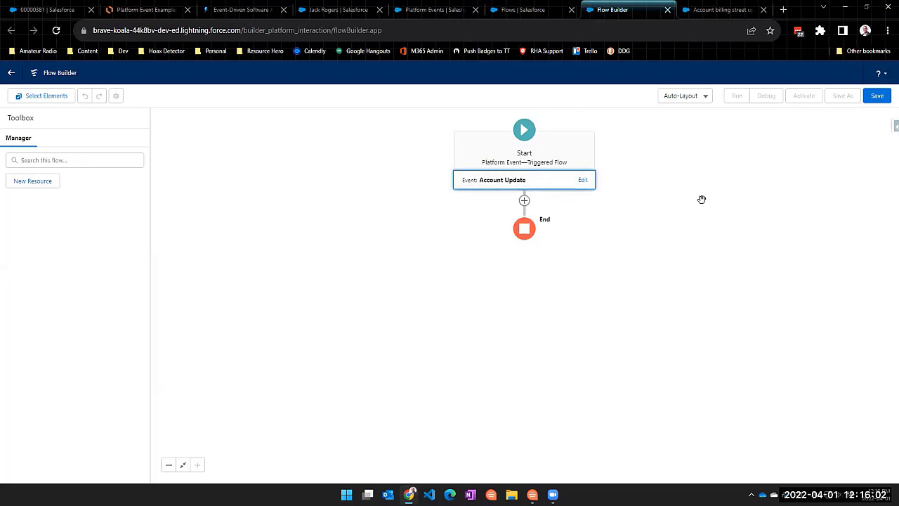
# Add a Get Records element after Start, labelled "Get account that fired this event", for the Account object
pyautogui.click(524, 200)
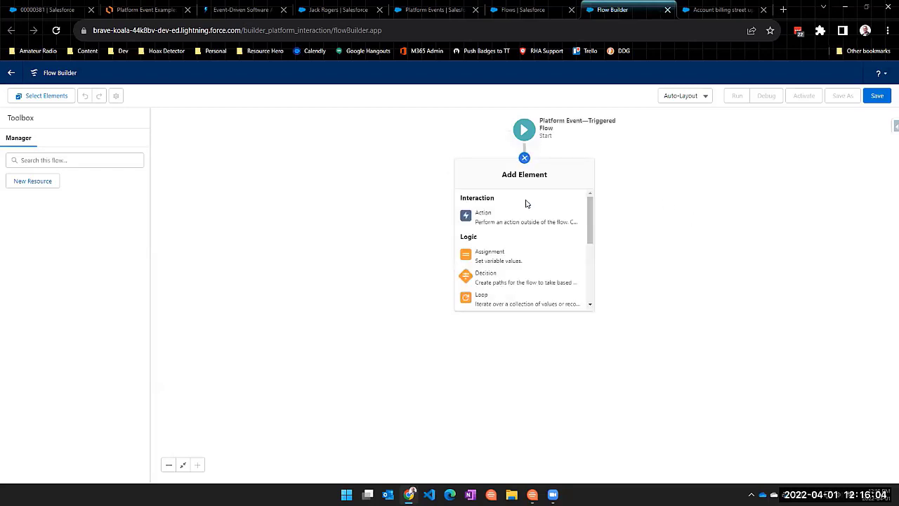
pyautogui.moveTo(593, 223); pyautogui.dragTo(594, 281)
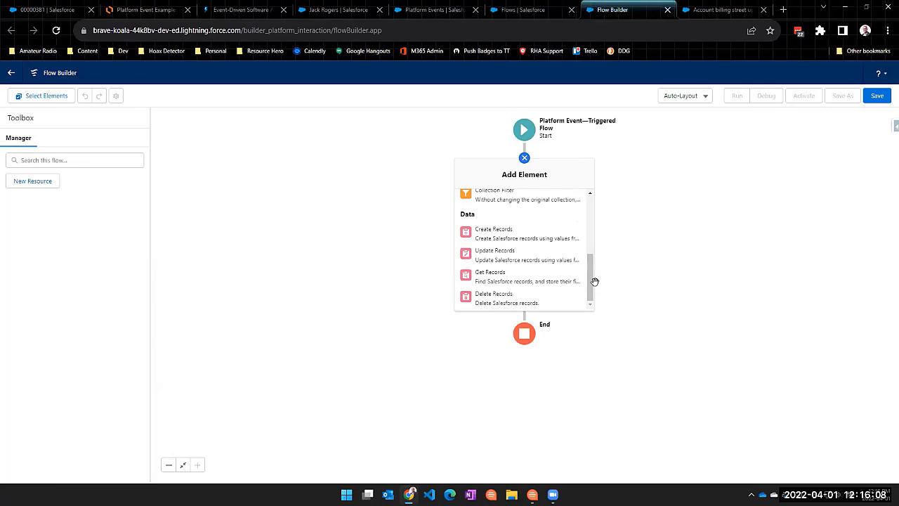
pyautogui.click(492, 278)
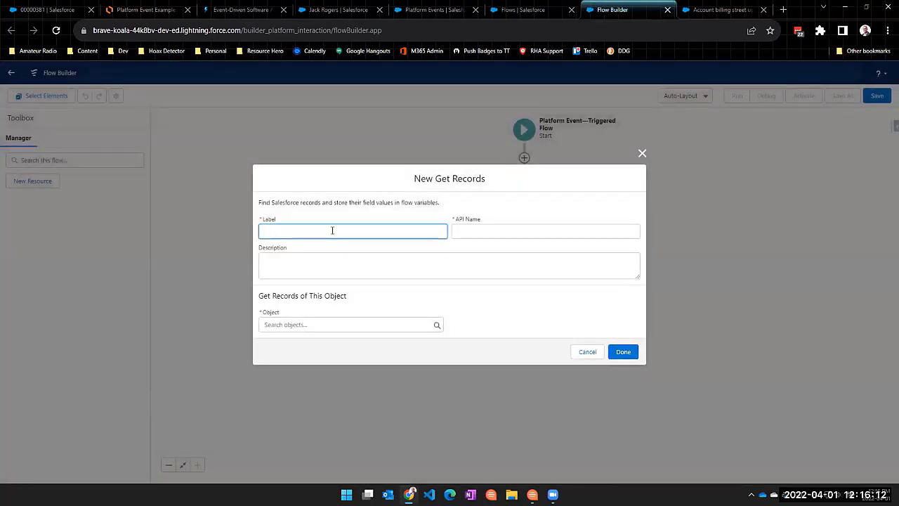
pyautogui.write('Get account that fired this event')
pyautogui.press('Tab')
pyautogui.click(338, 322)
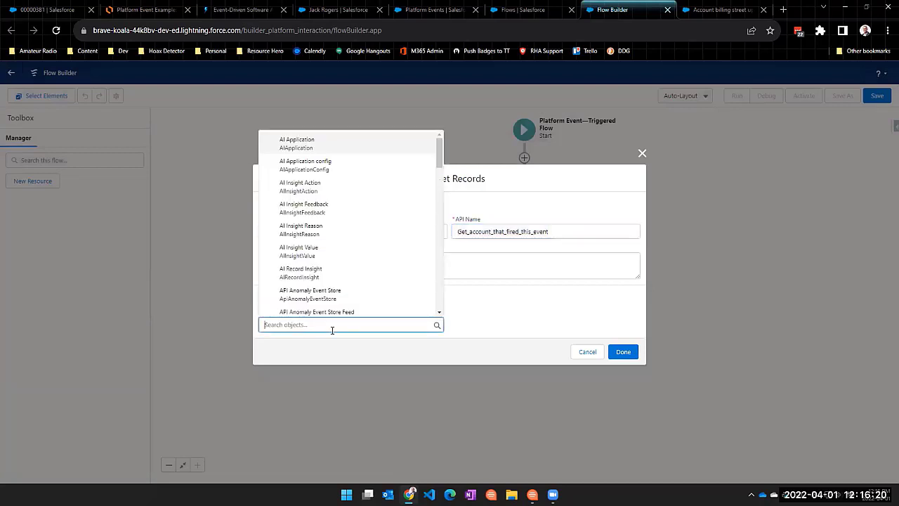
pyautogui.write('account')
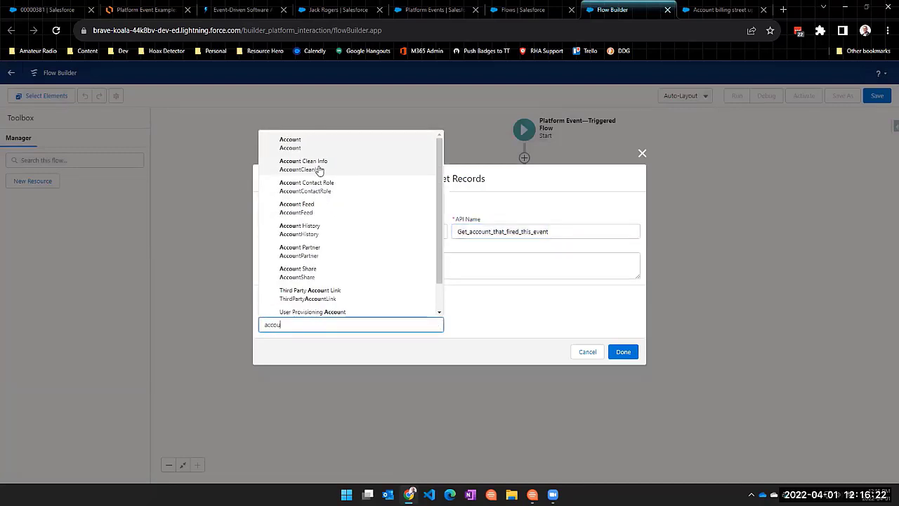
pyautogui.click(335, 151)
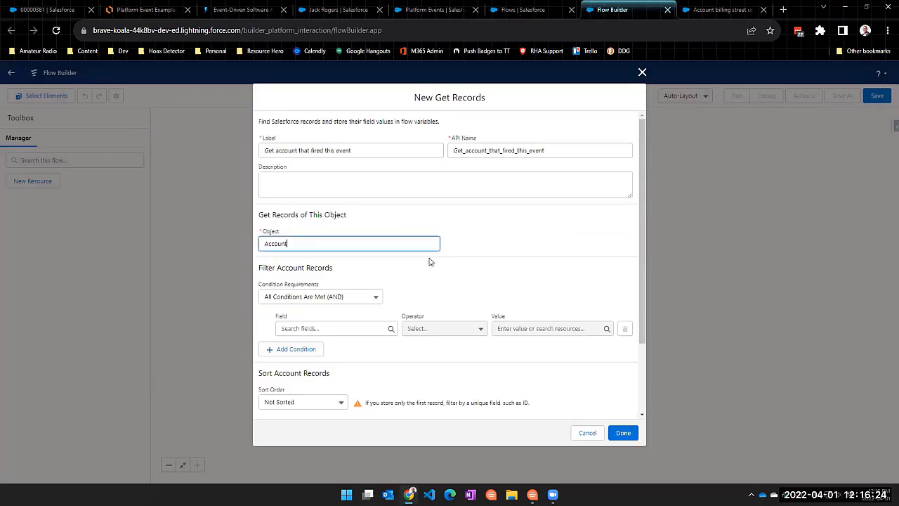
# Filter the account records by Id Equals {!$Record.Account_Id__c}, and finish the Get Records element
pyautogui.click(314, 328)
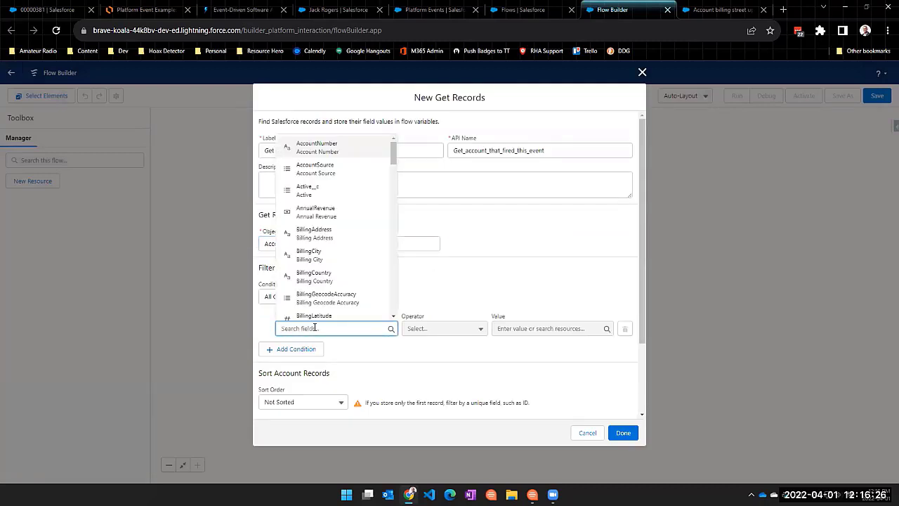
pyautogui.write('id')
pyautogui.click(330, 212)
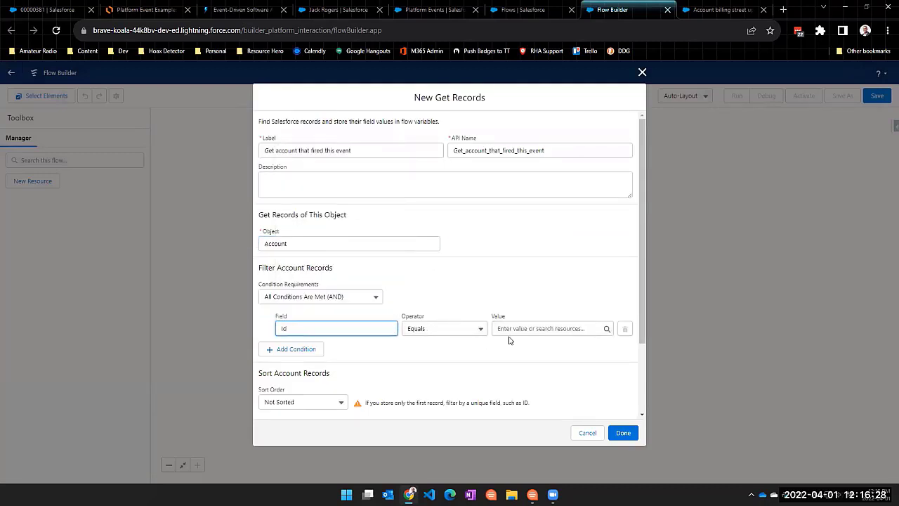
pyautogui.click(502, 329)
pyautogui.scroll(-1, 548, 272)
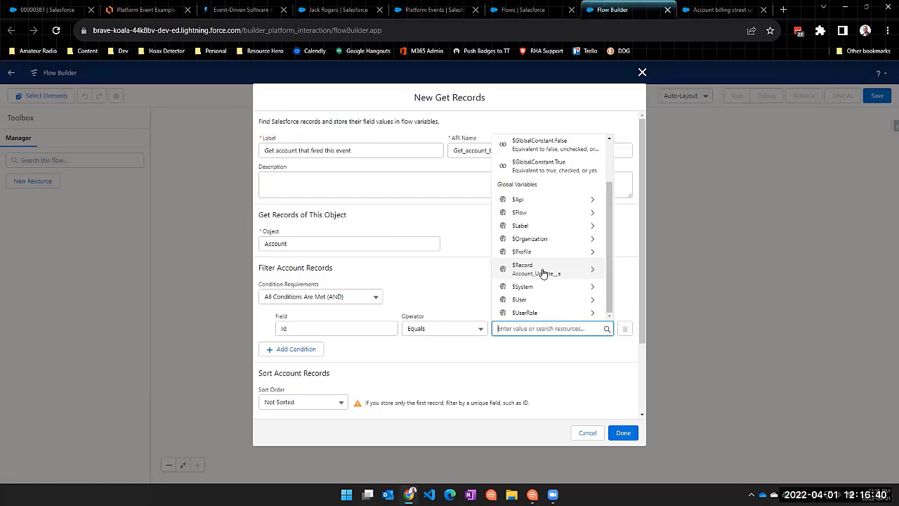
pyautogui.click(538, 273)
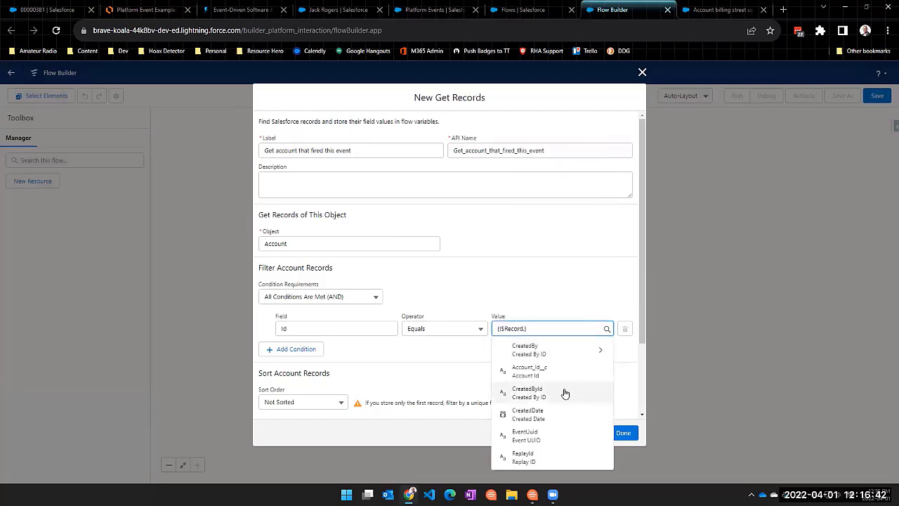
pyautogui.click(542, 373)
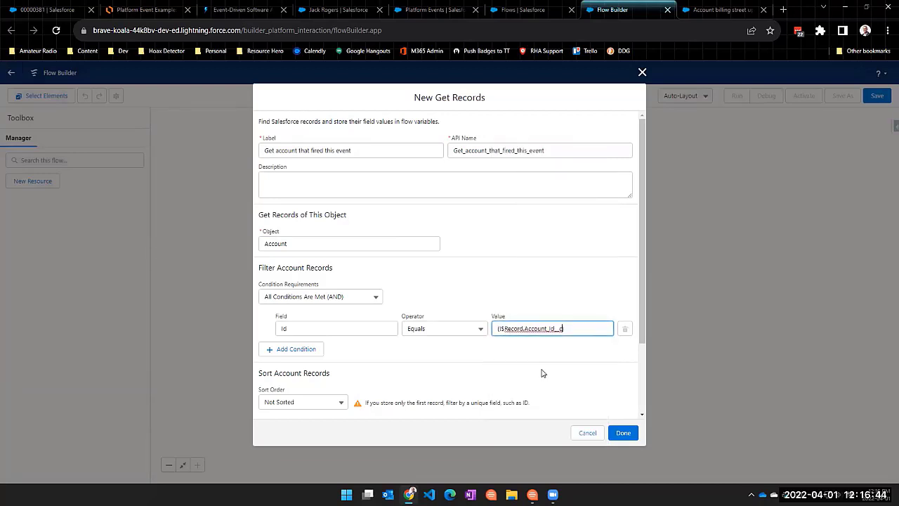
pyautogui.scroll(-2, 562, 274)
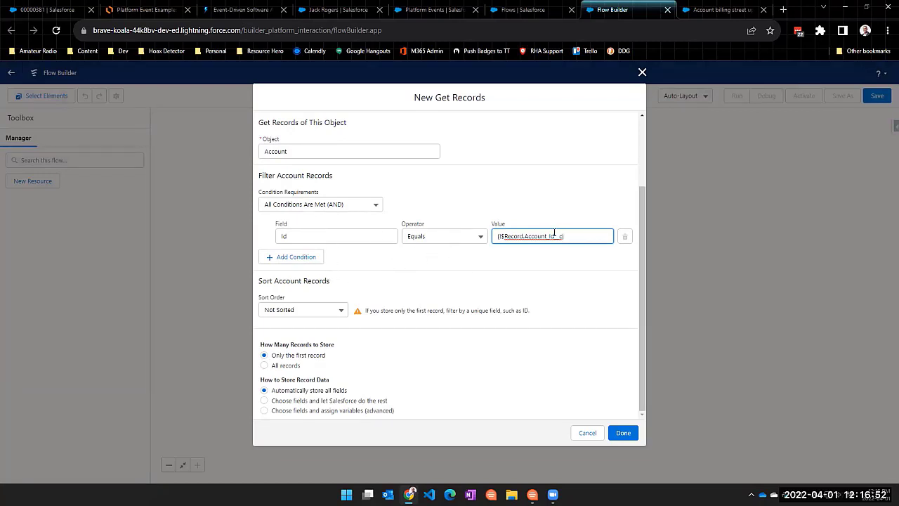
pyautogui.click(626, 433)
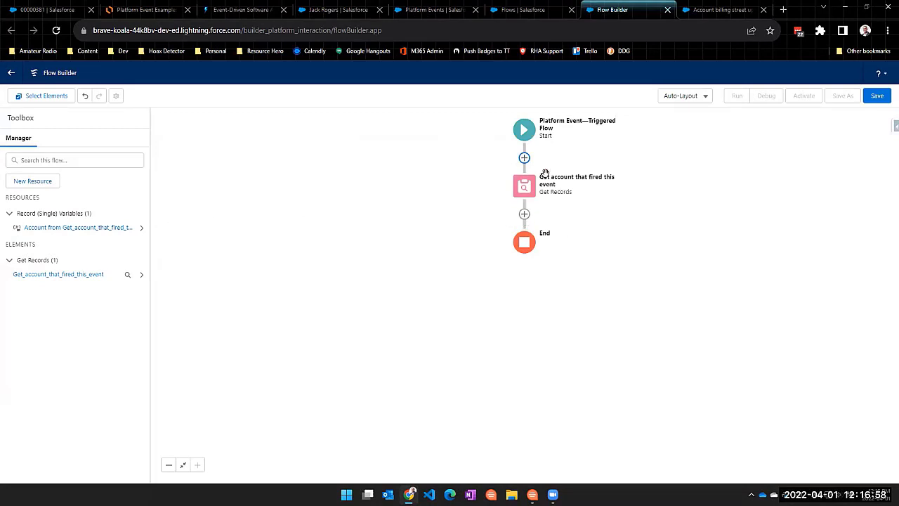
# Add an Update Records element after the Get Records element, labelled "Update other street on related contacts"
pyautogui.click(525, 214)
pyautogui.scroll(-5, 495, 287)
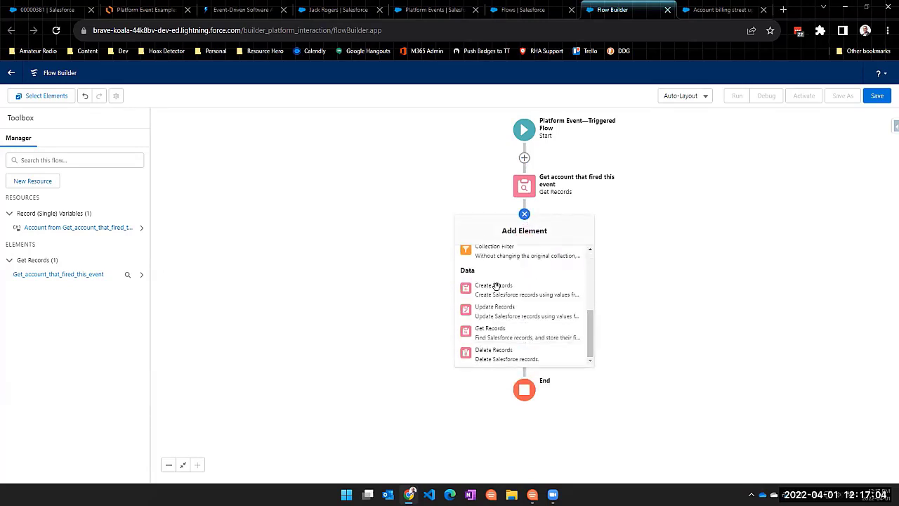
pyautogui.click(523, 313)
pyautogui.write('Update')
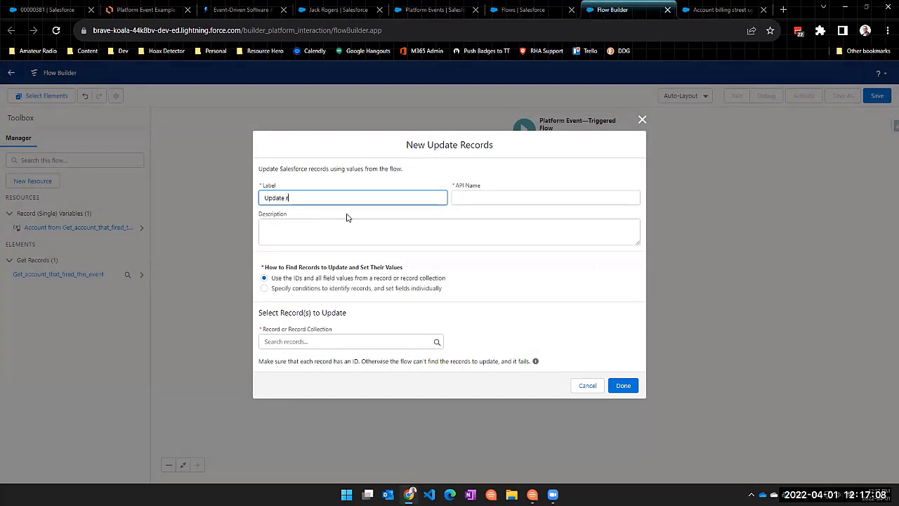
pyautogui.write(' other streaet on related co')
pyautogui.press('Tab')
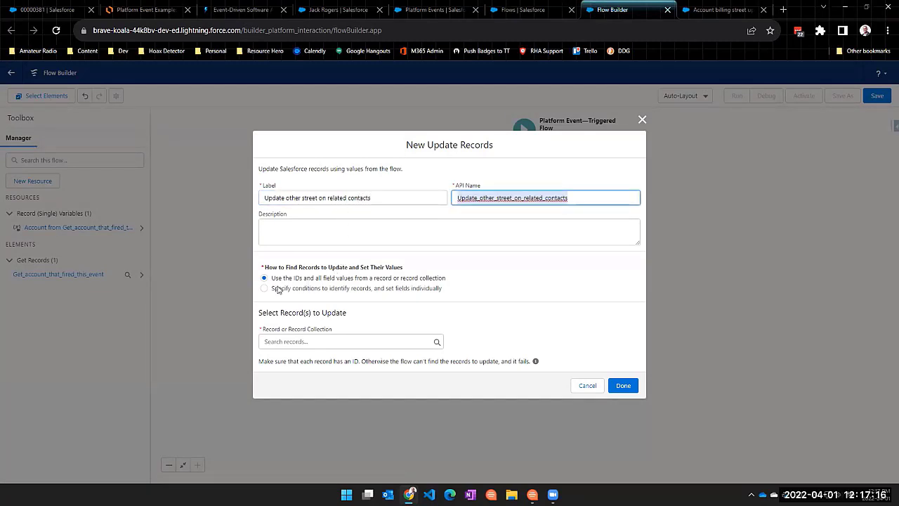
# Set the update to identify records by conditions with individually set fields, and choose Contact as the object
pyautogui.click(291, 288)
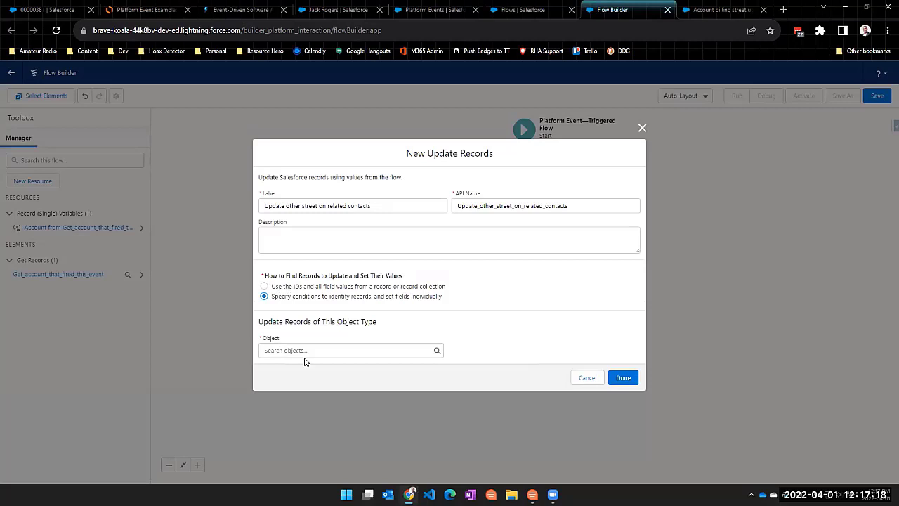
pyautogui.click(308, 352)
pyautogui.write('conac')
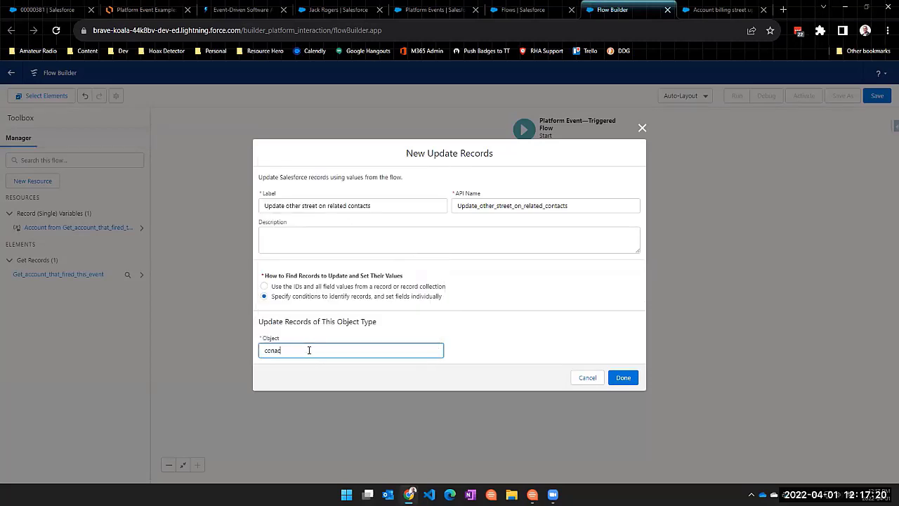
pyautogui.press('BackSpace')
pyautogui.press('BackSpace')
pyautogui.press('BackSpace')
pyautogui.press('BackSpace')
pyautogui.press('BackSpace')
pyautogui.press('BackSpace')
pyautogui.press('BackSpace')
pyautogui.write('ca')
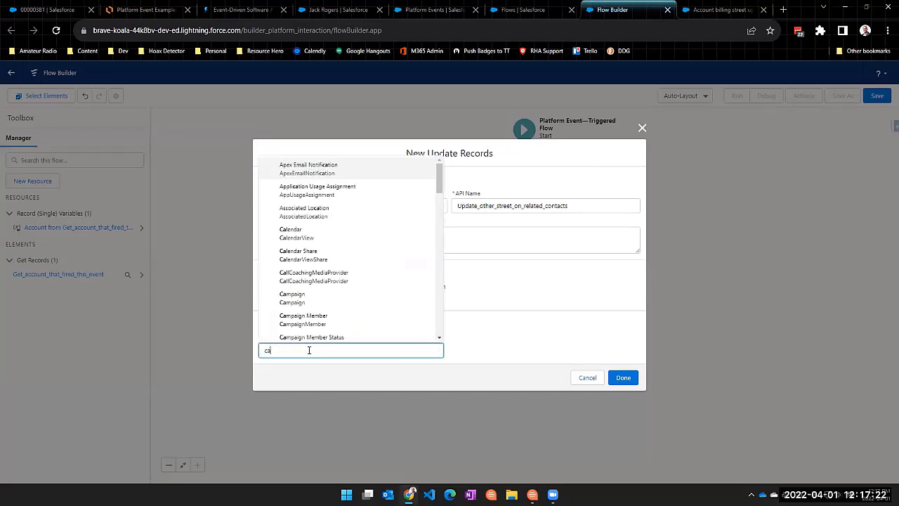
pyautogui.press('BackSpace')
pyautogui.write('ontact')
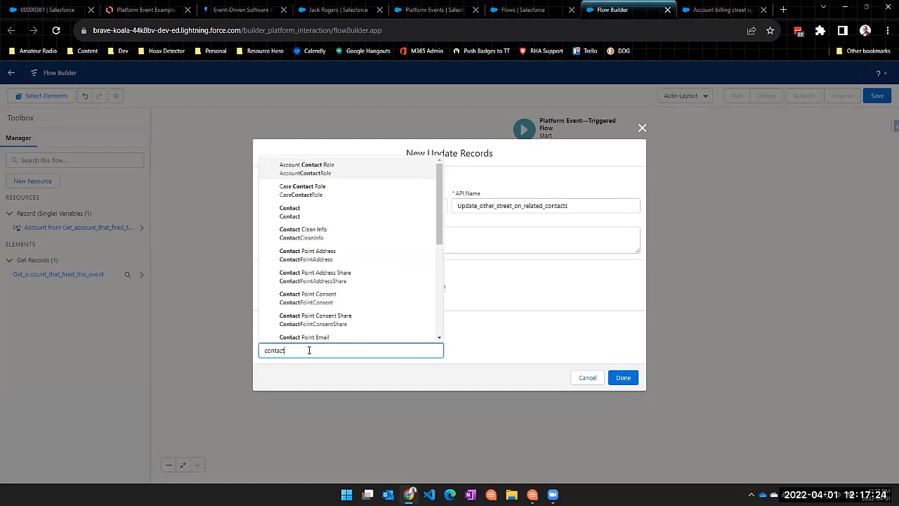
pyautogui.click(336, 213)
# Filter the contact records to update by AccountId Equals {!$Record.Account_Id__c}
pyautogui.click(315, 378)
pyautogui.write('accou')
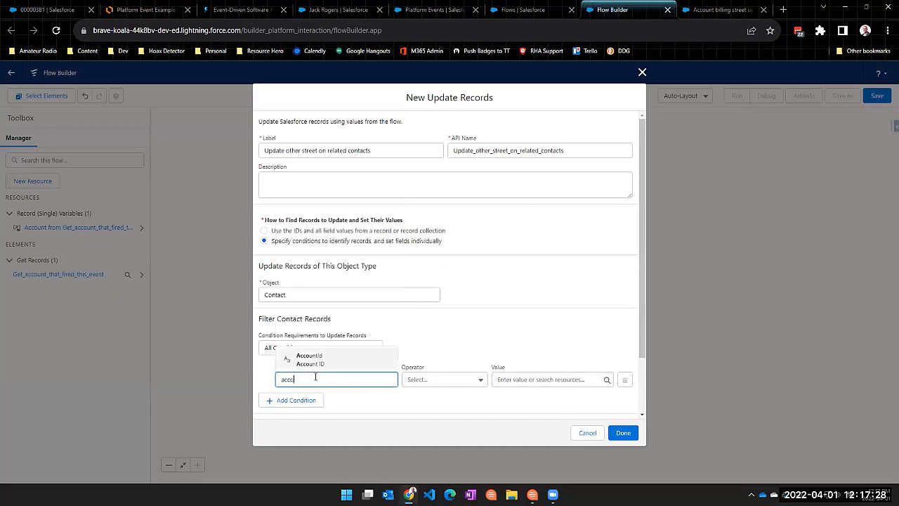
pyautogui.click(365, 359)
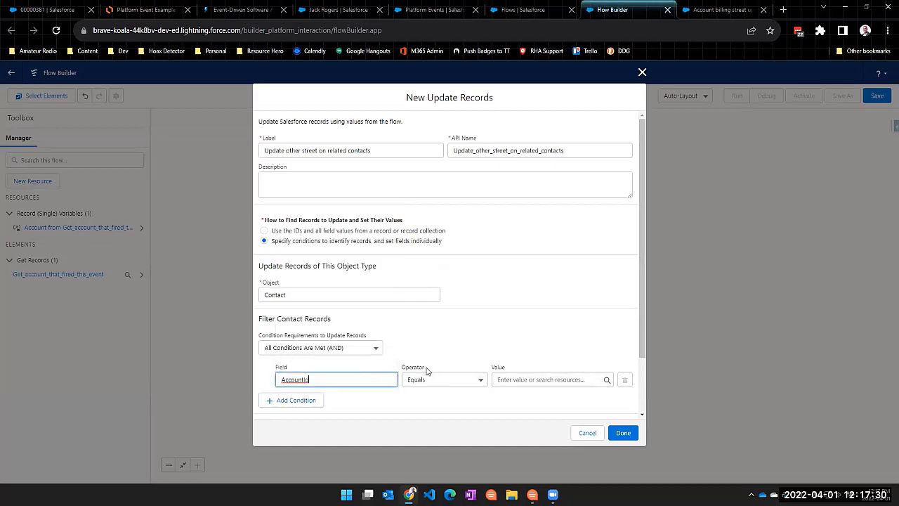
pyautogui.click(524, 379)
pyautogui.scroll(-5, 548, 281)
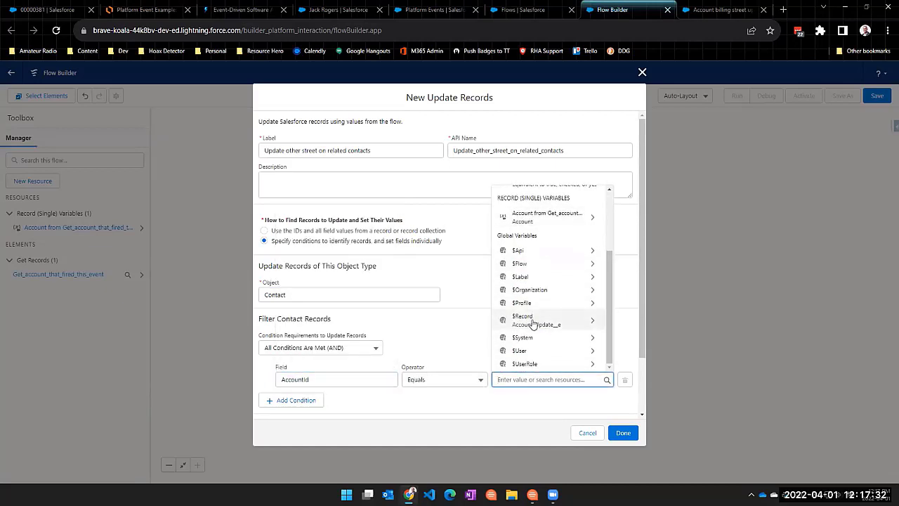
pyautogui.click(536, 321)
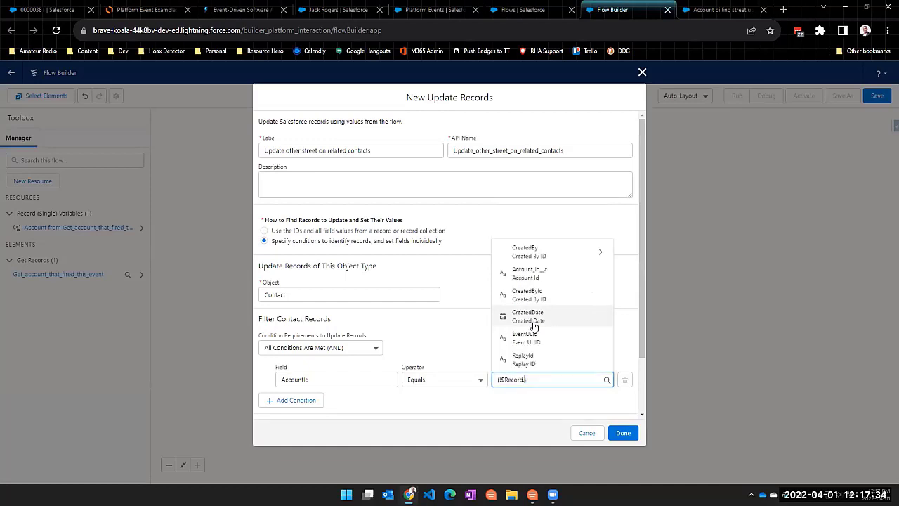
pyautogui.click(552, 275)
# Set the contacts' OtherStreet field to the BillingStreet of the account from Get_account_that_fired_this_event, and finish the Update Records element
pyautogui.scroll(-2, 500, 297)
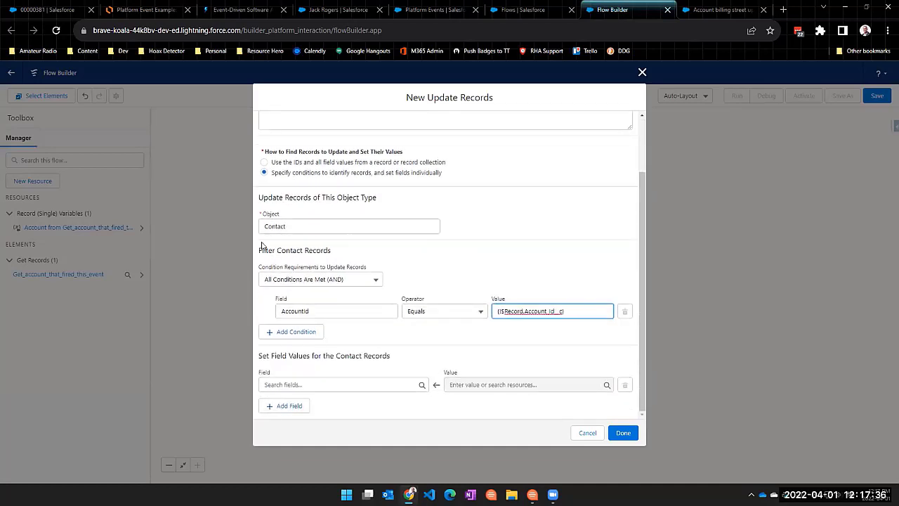
pyautogui.click(299, 384)
pyautogui.write('other s')
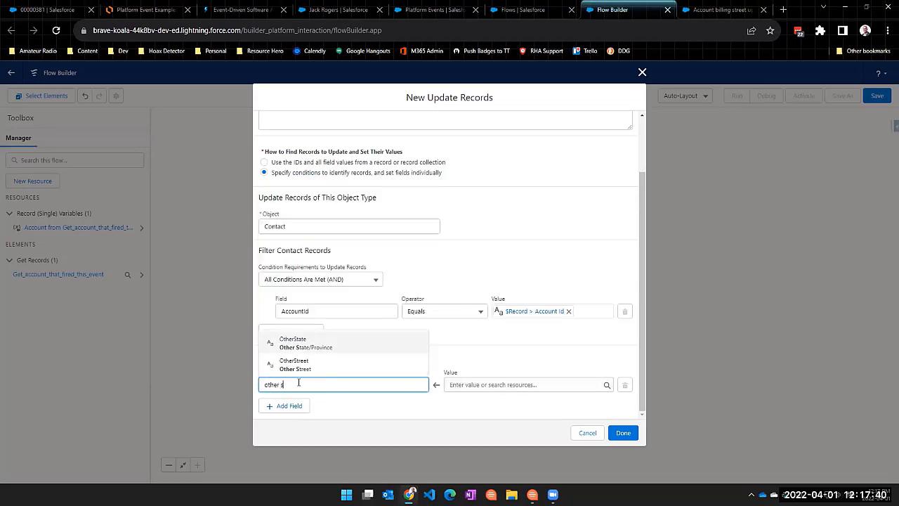
pyautogui.click(310, 367)
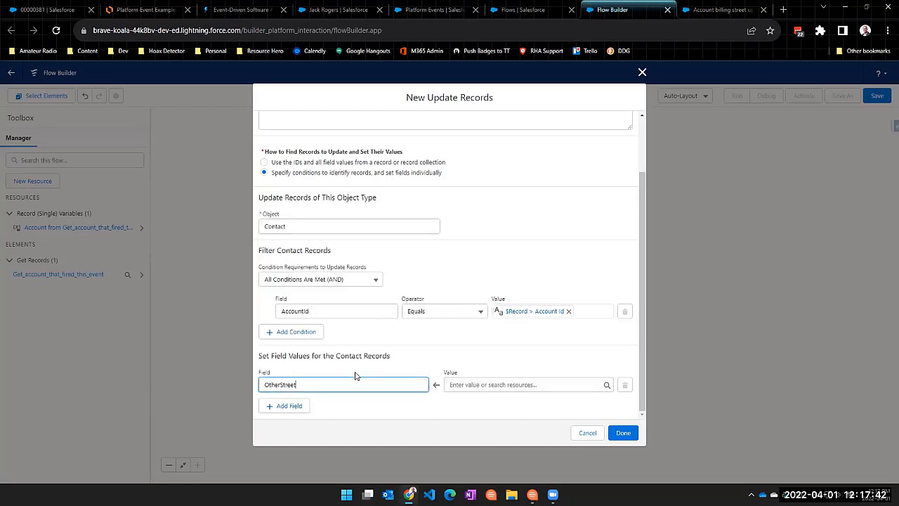
pyautogui.click(487, 385)
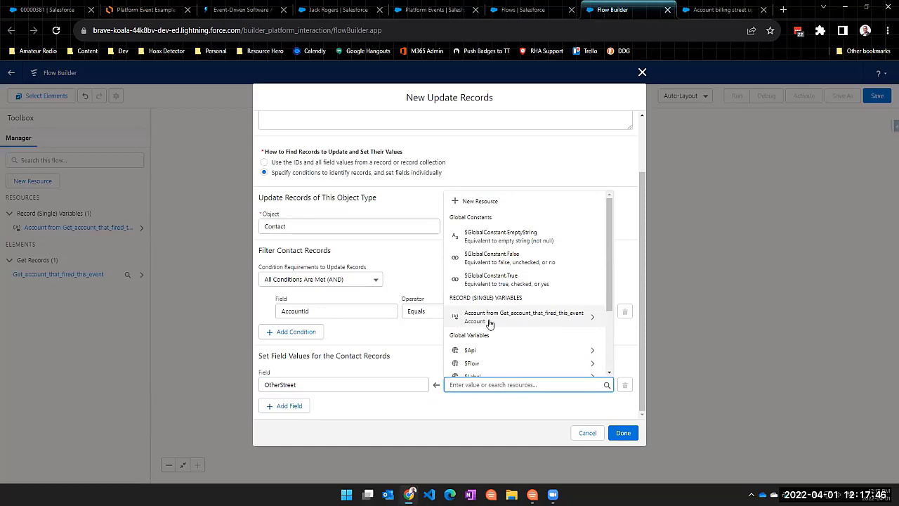
pyautogui.click(561, 317)
pyautogui.scroll(-5, 545, 309)
pyautogui.scroll(-3, 545, 313)
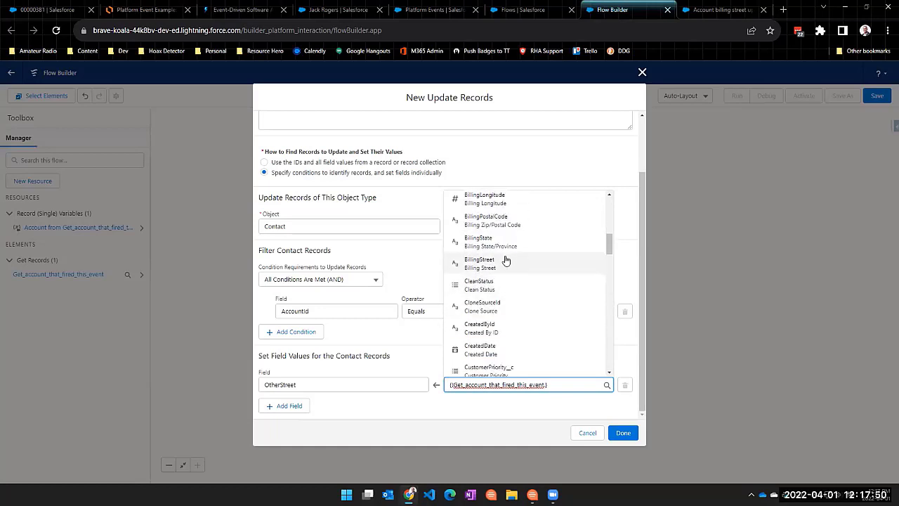
pyautogui.click(492, 263)
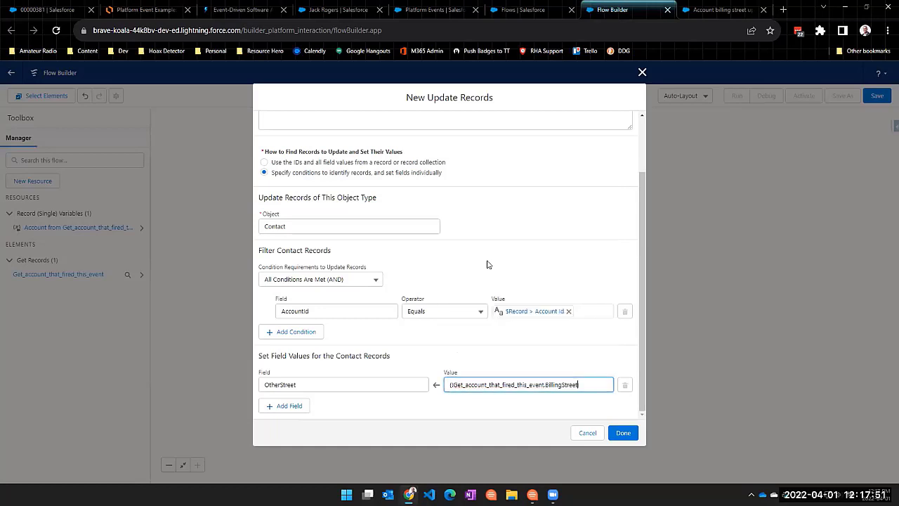
pyautogui.click(624, 434)
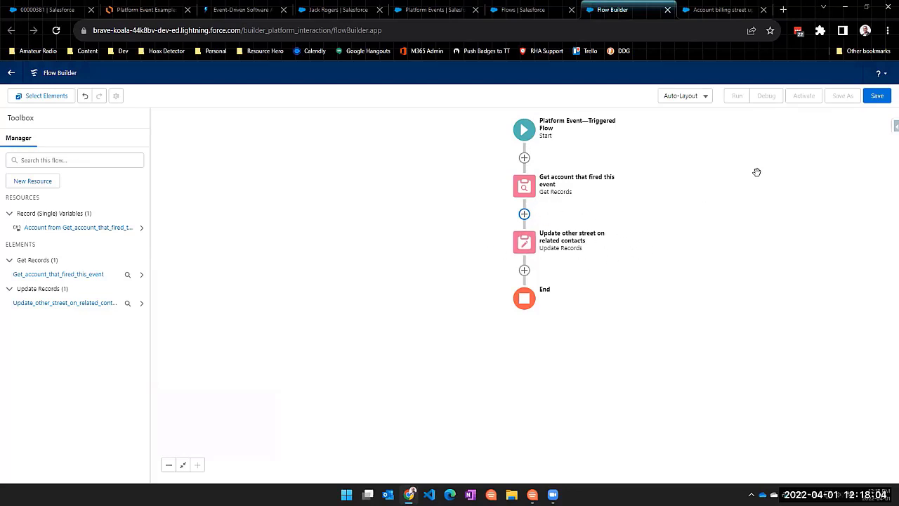
# Save the flow with the label "Contact other street subscriber flow" and activate it
pyautogui.click(875, 97)
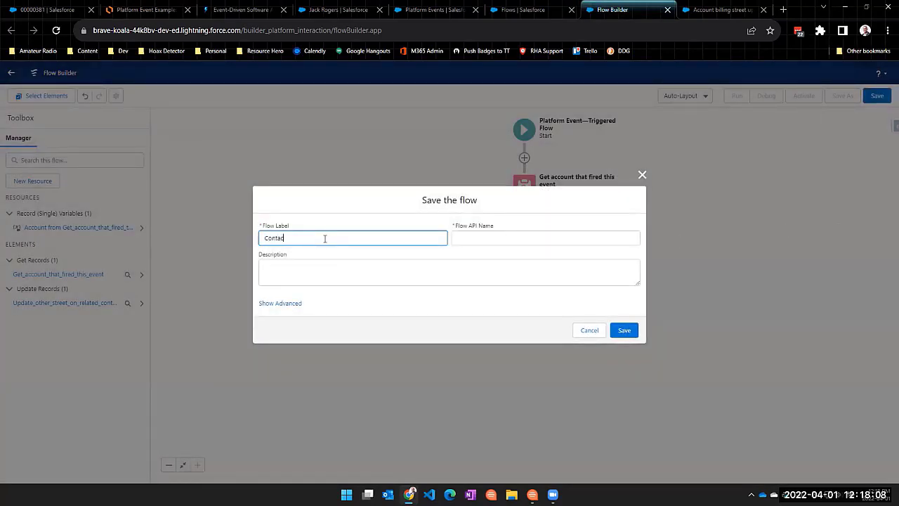
pyautogui.write('Contact other street subscriber flow')
pyautogui.press('Tab')
pyautogui.click(623, 331)
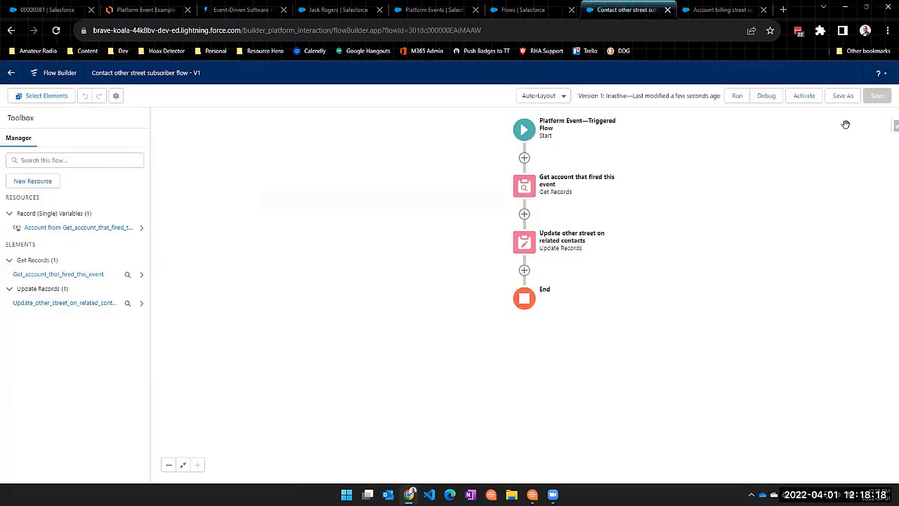
pyautogui.click(808, 99)
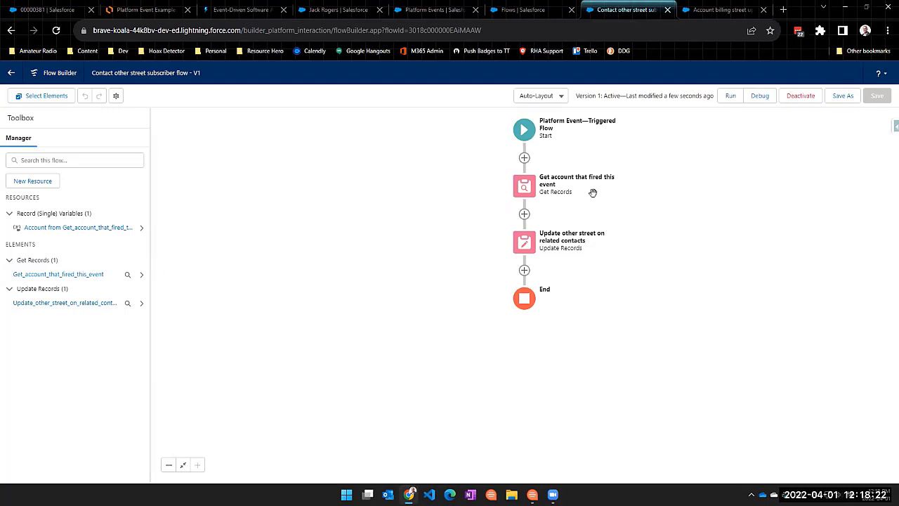
# Review the Event Bus diagram, and open the details of the contact's parent account, Burlington Textiles Corp of America
pyautogui.click(241, 9)
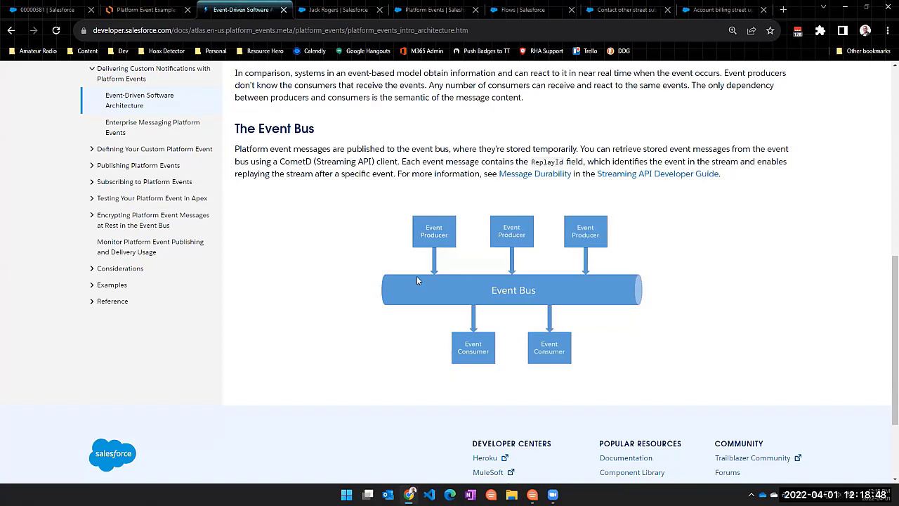
pyautogui.click(359, 9)
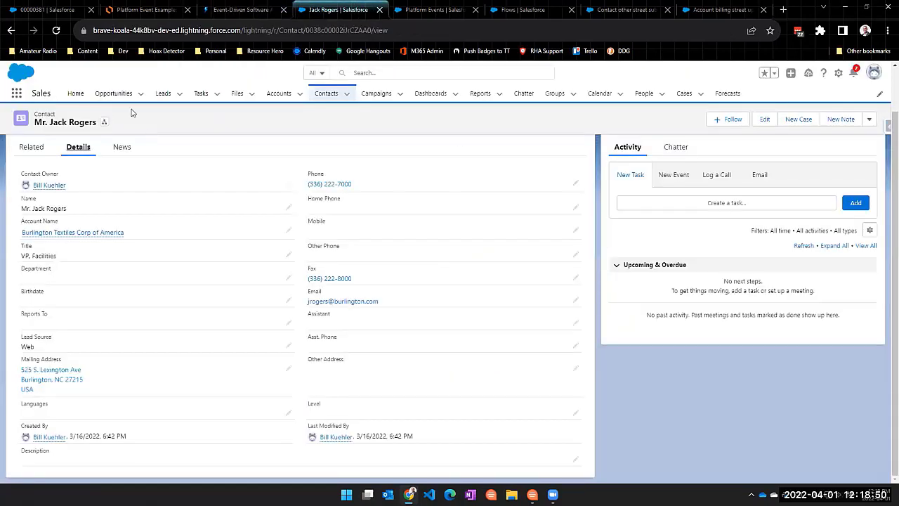
pyautogui.click(55, 232)
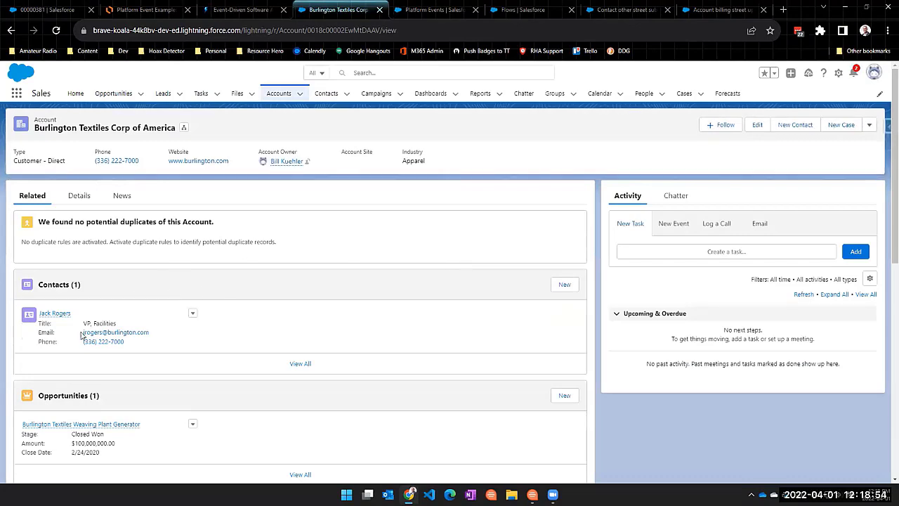
pyautogui.click(77, 196)
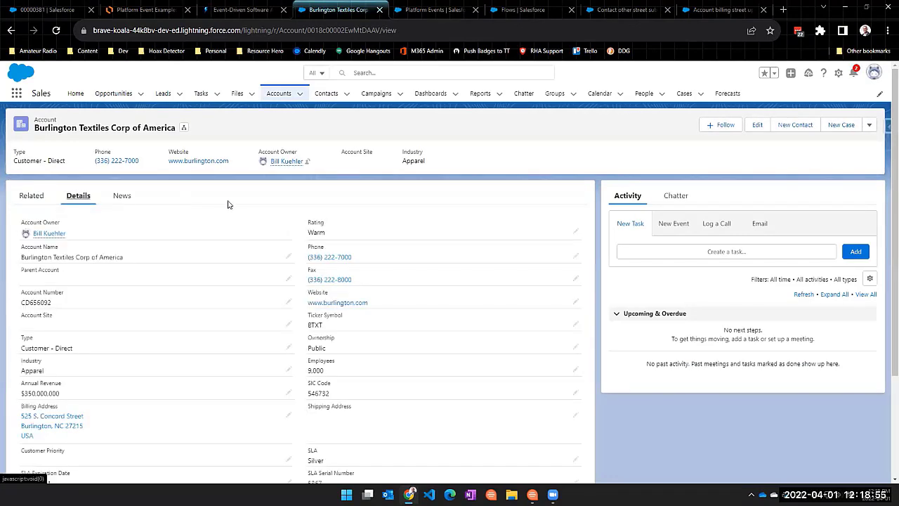
# Replace the street name in the account's billing street with a different one and save the record
pyautogui.click(291, 419)
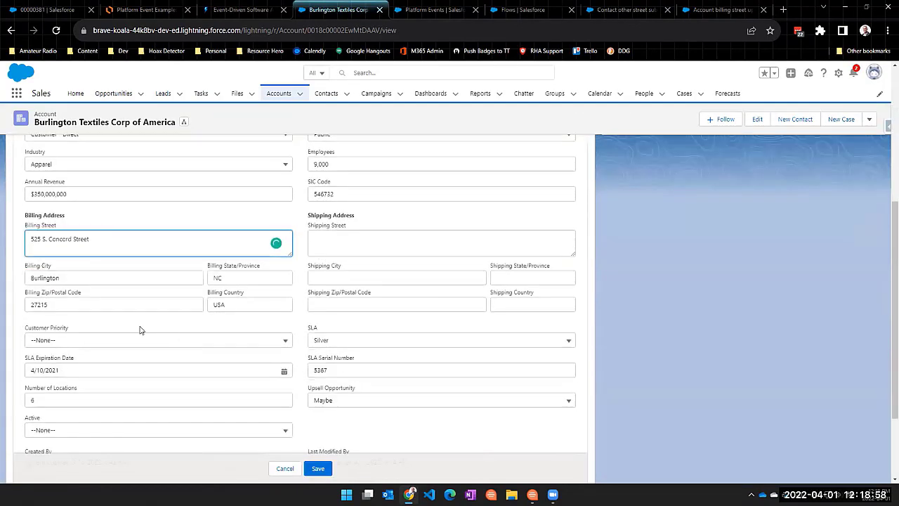
pyautogui.moveTo(99, 240); pyautogui.dragTo(50, 241)
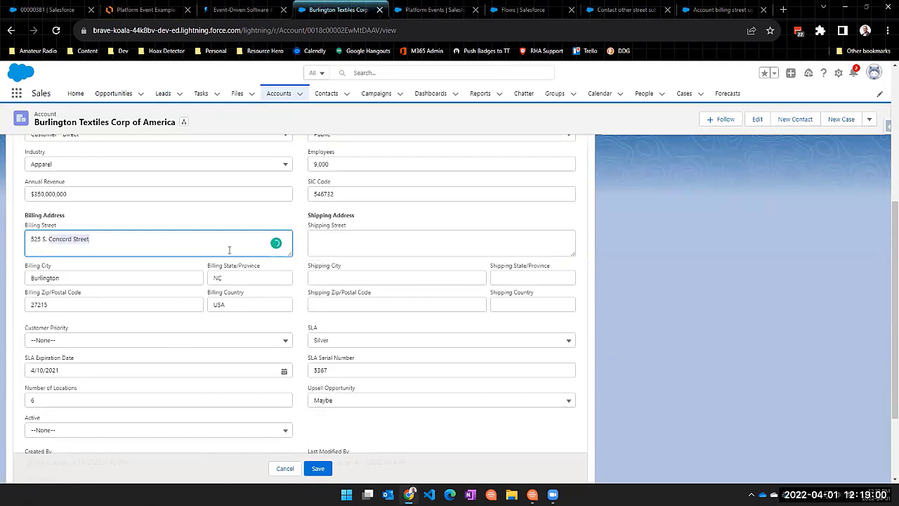
pyautogui.write('Wa')
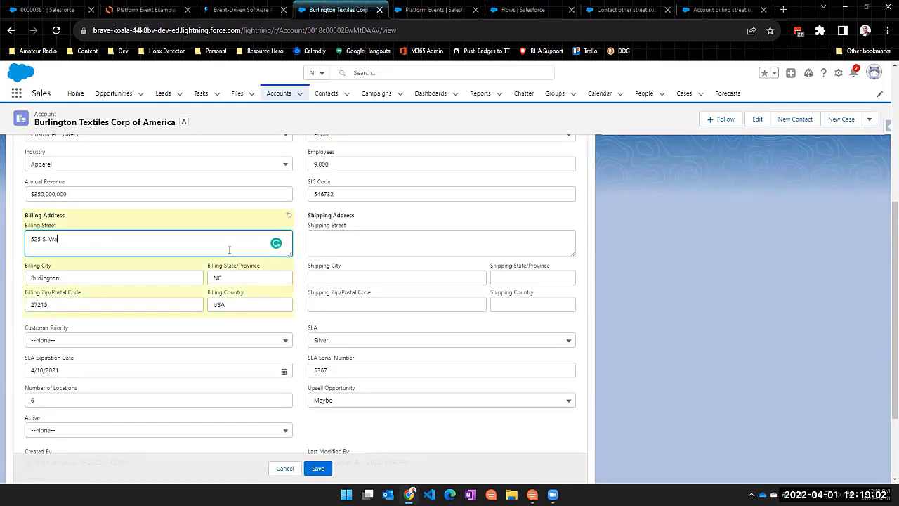
pyautogui.write('shington S')
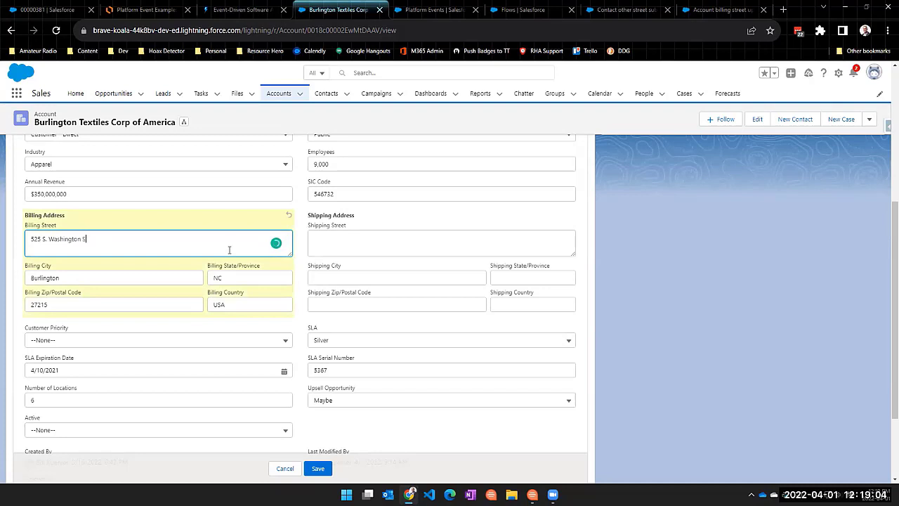
pyautogui.press('BackSpace')
pyautogui.write('Lane')
pyautogui.click(315, 469)
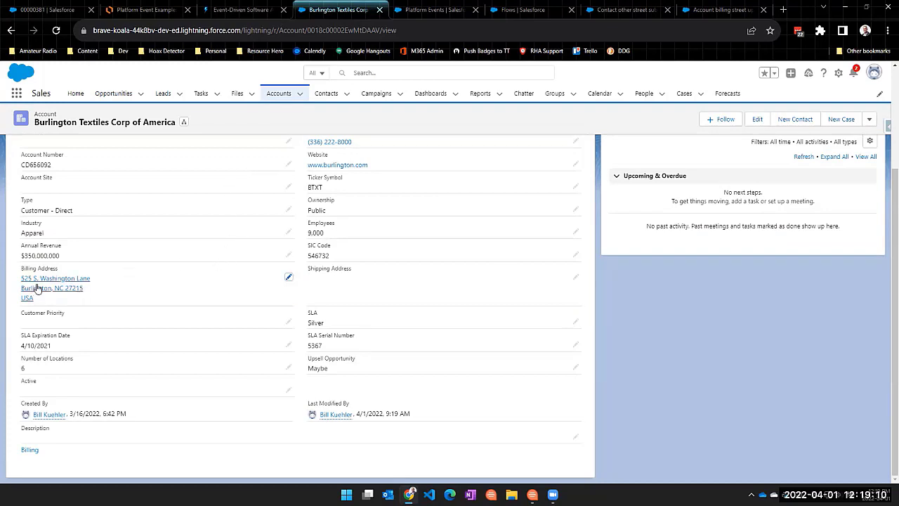
# Open the details of the account's related contact to check its Other Address
pyautogui.scroll(2, 157, 293)
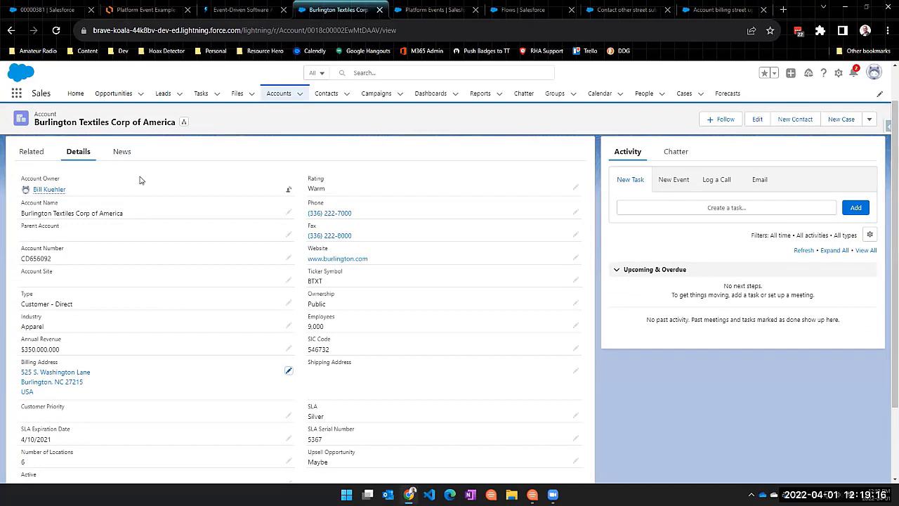
pyautogui.click(30, 152)
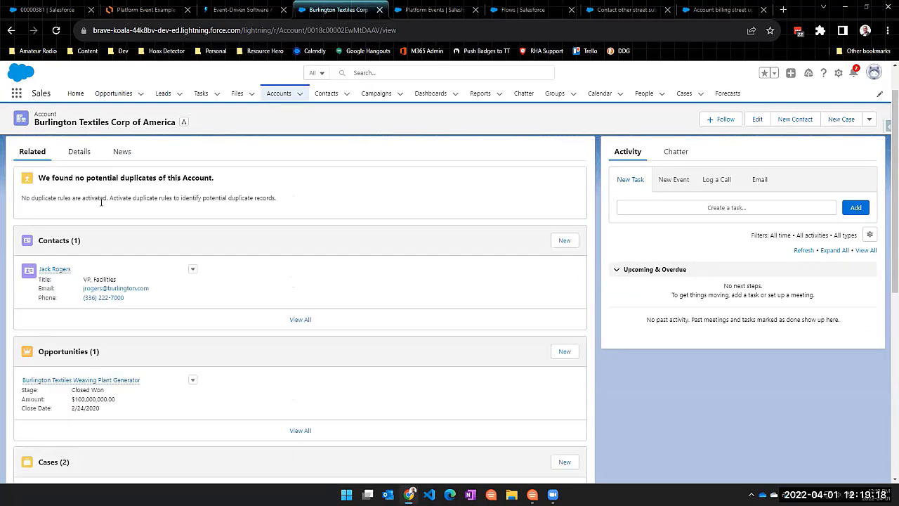
pyautogui.click(55, 269)
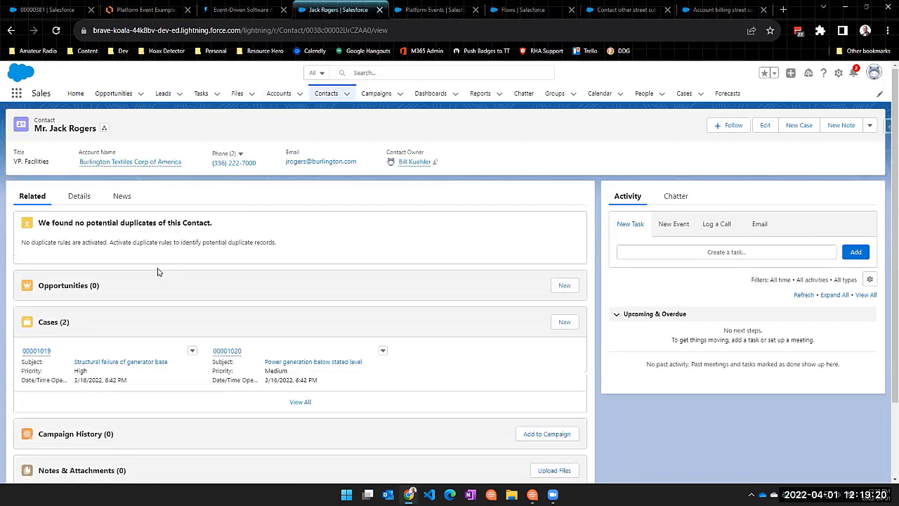
pyautogui.click(78, 197)
pyautogui.scroll(-1, 245, 296)
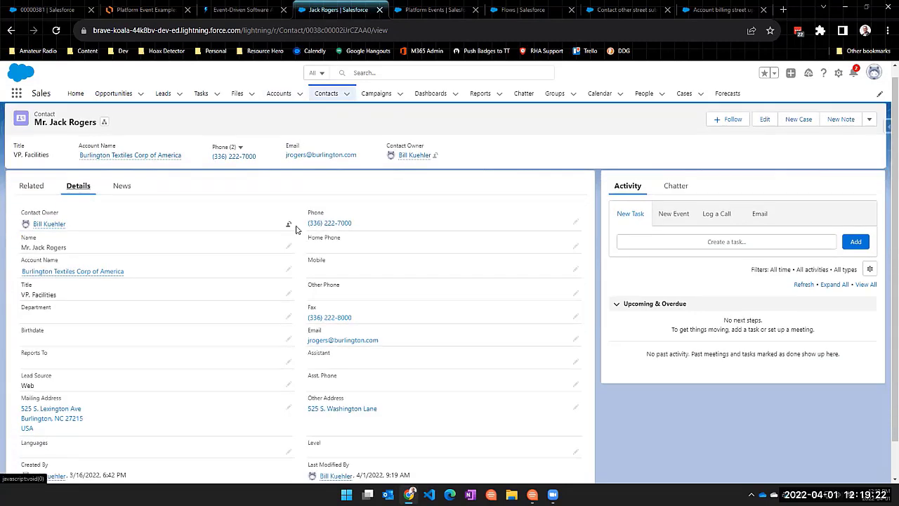
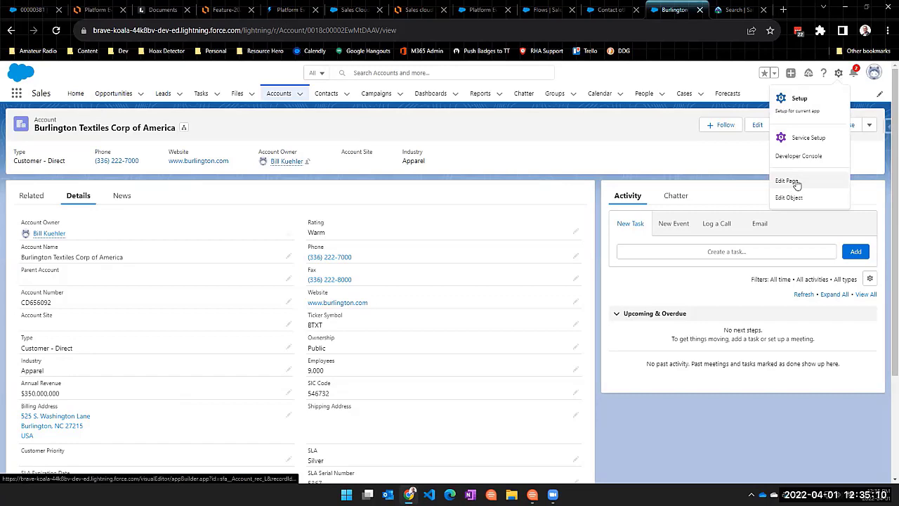
# Start a new custom field of type Currency on the Account object
pyautogui.click(792, 198)
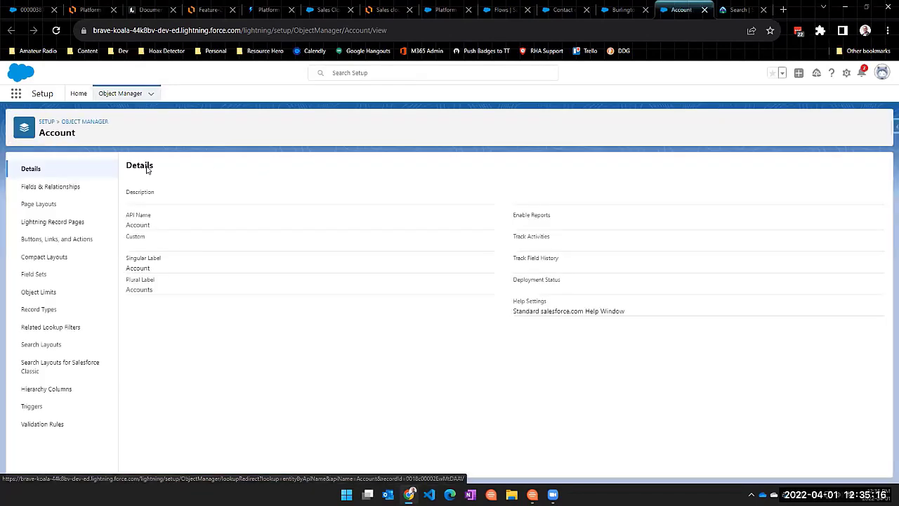
pyautogui.click(54, 187)
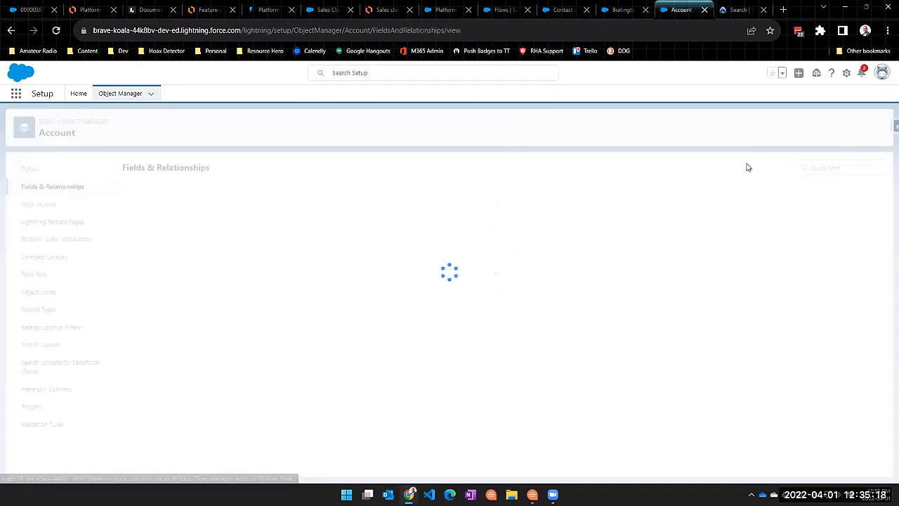
pyautogui.click(686, 169)
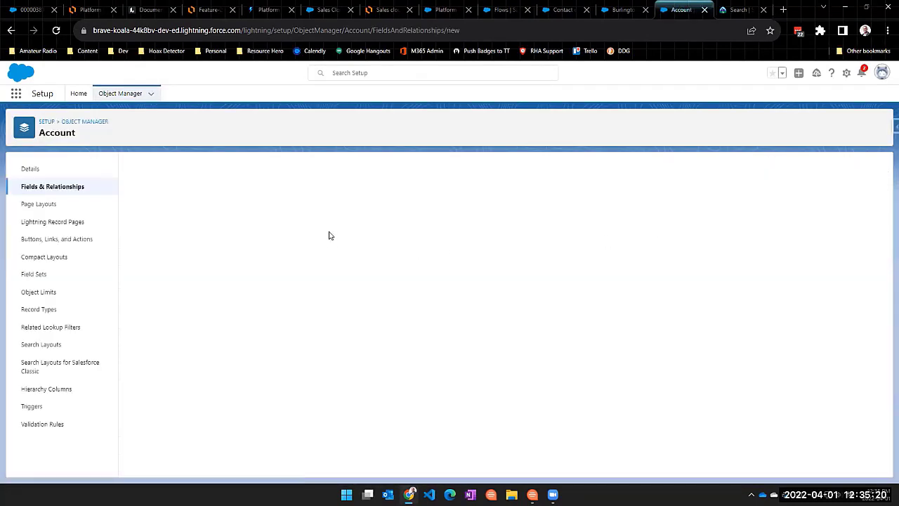
pyautogui.scroll(-2, 156, 307)
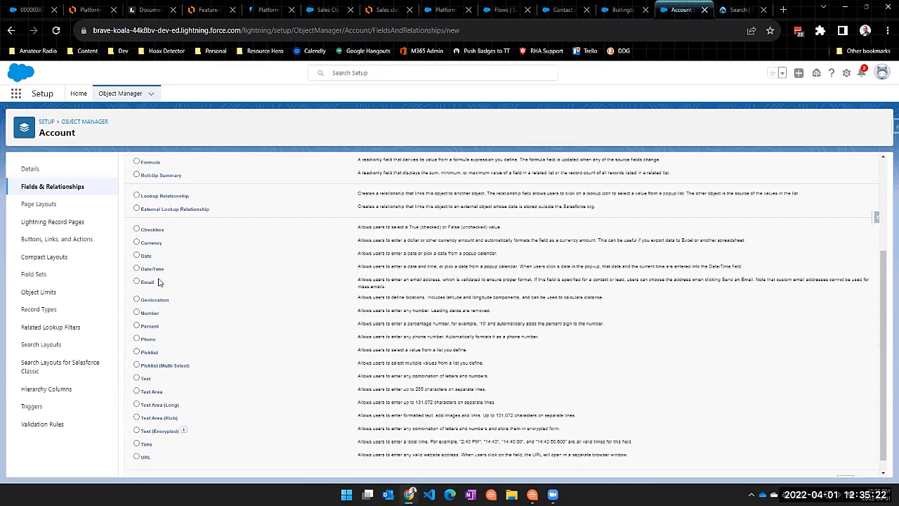
pyautogui.click(152, 246)
pyautogui.scroll(2, 701, 241)
pyautogui.click(845, 215)
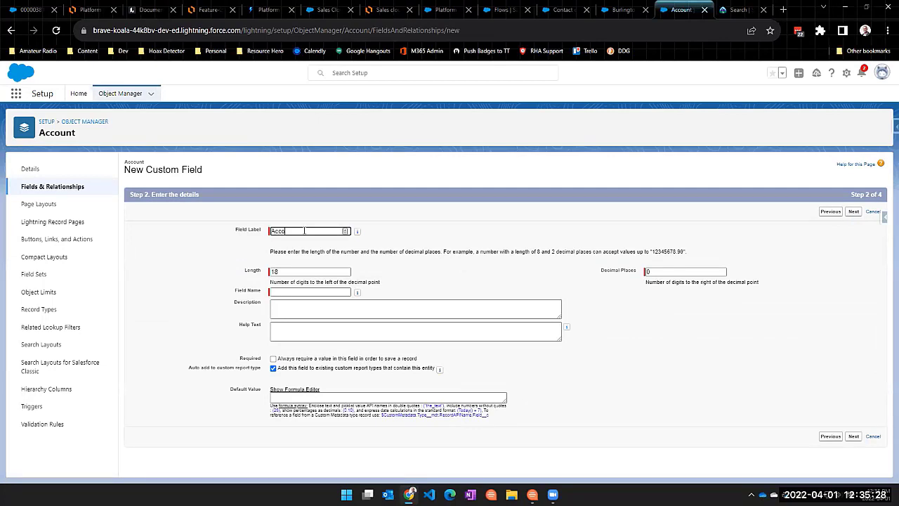
# Label the currency field "Account Revenue", with a length of 16 and 2 decimal places
pyautogui.press('Tab')
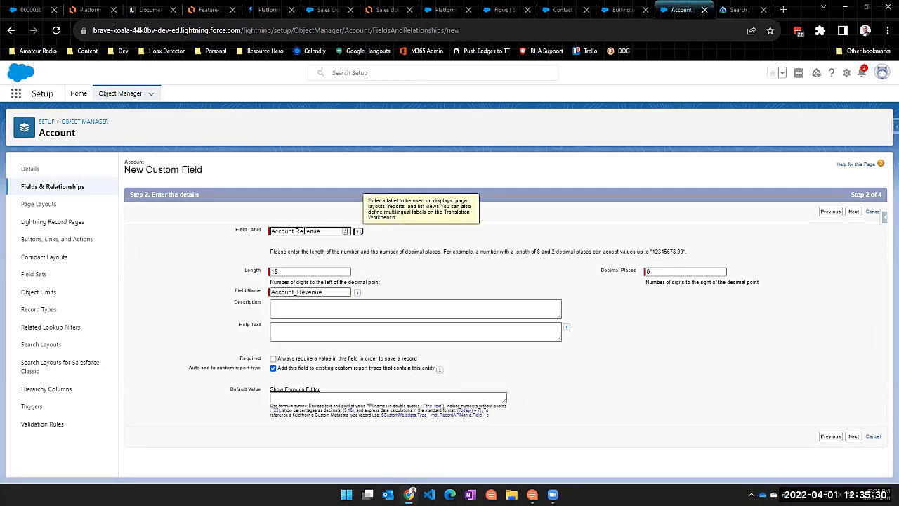
pyautogui.press('Tab')
pyautogui.write('2')
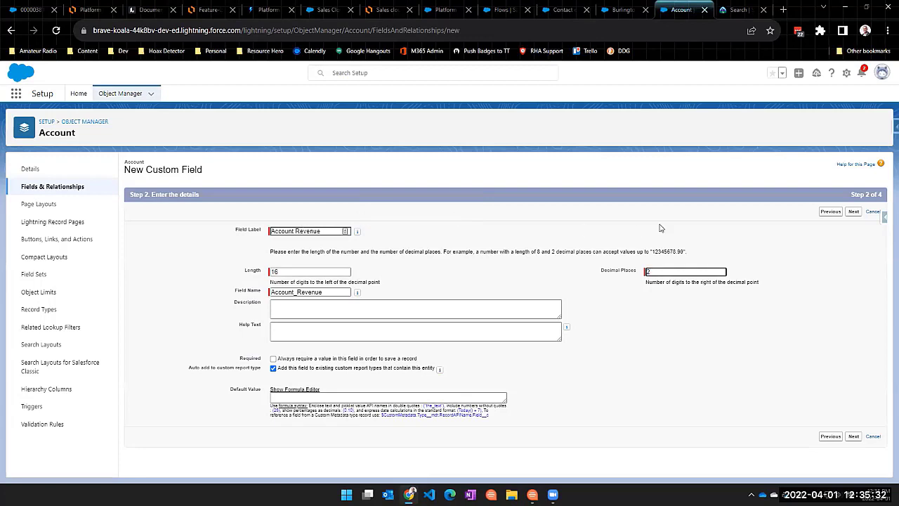
# Save the new Account Revenue field with the default field-level security and all account page layouts included
pyautogui.click(853, 212)
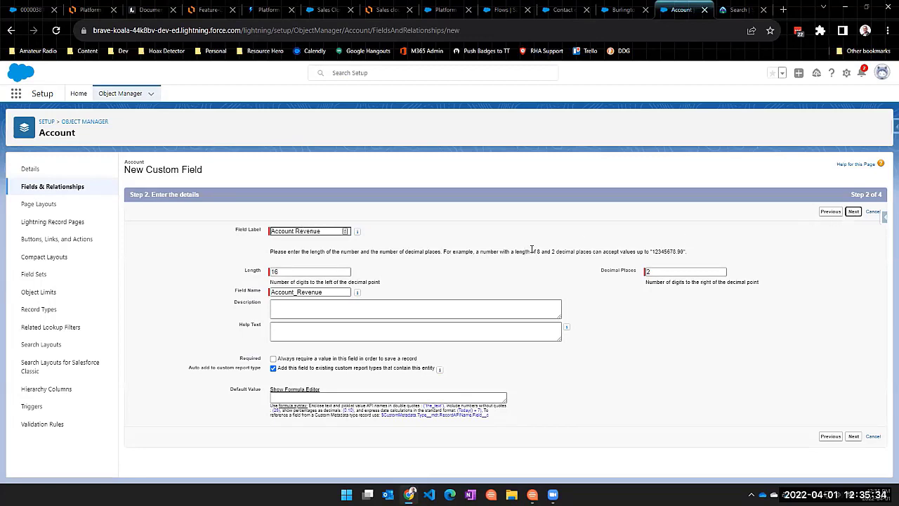
pyautogui.click(846, 212)
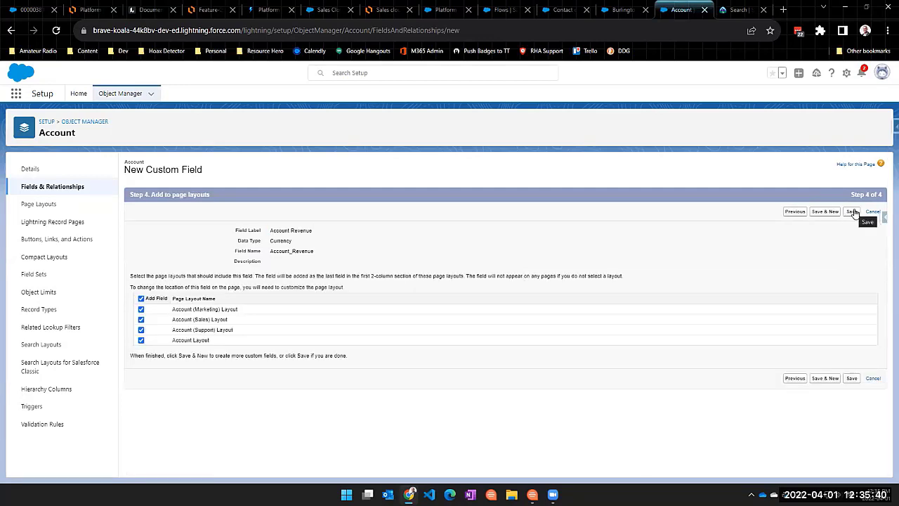
pyautogui.click(852, 212)
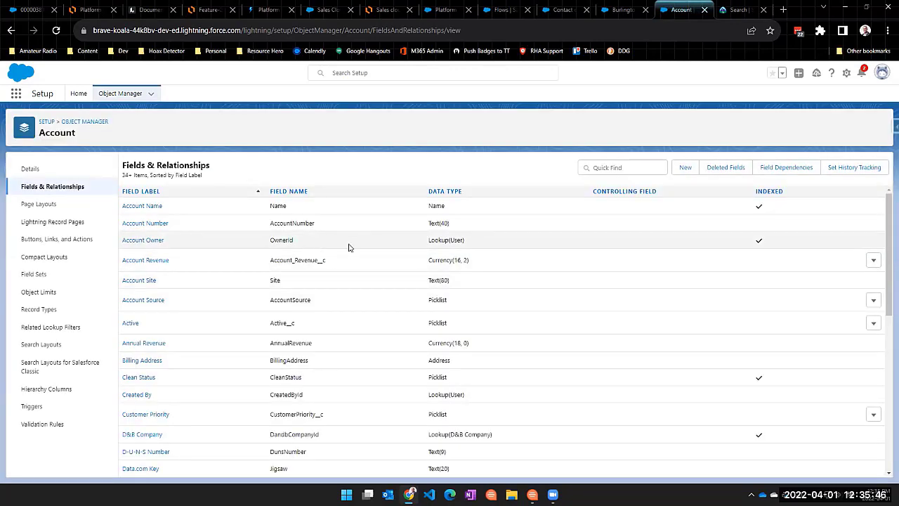
# Find Flows in Setup and create a new Record-Triggered Flow
pyautogui.click(78, 93)
pyautogui.click(59, 118)
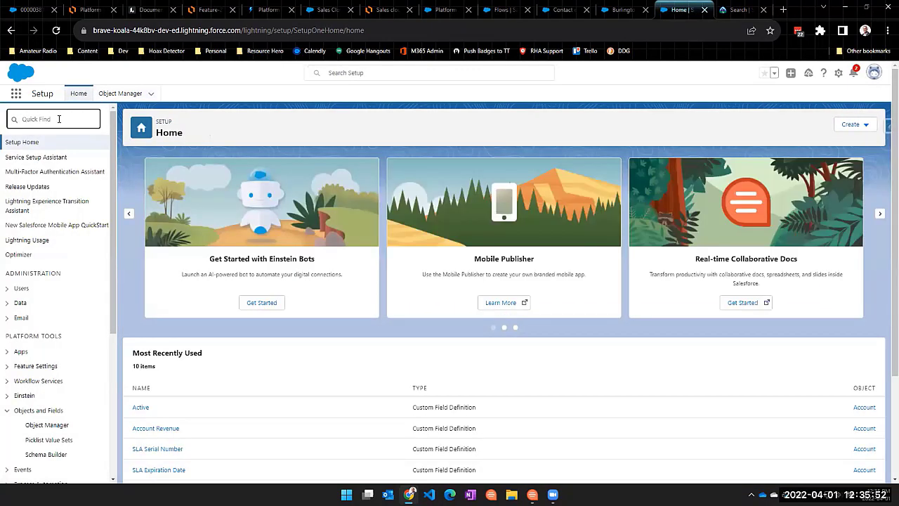
pyautogui.write('flow')
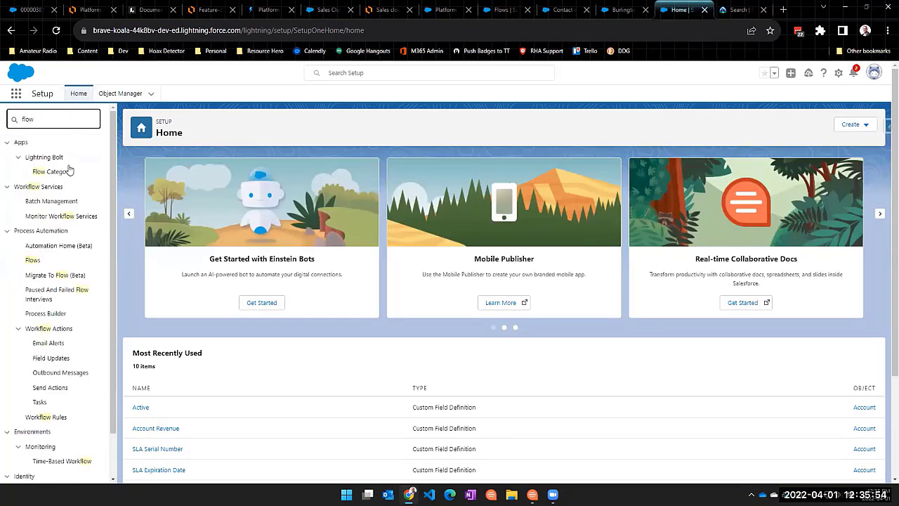
pyautogui.click(36, 261)
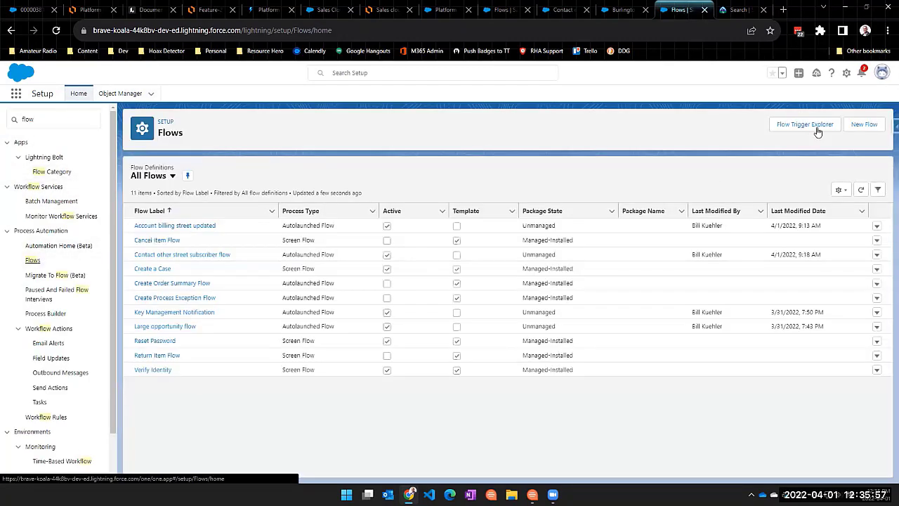
pyautogui.click(864, 125)
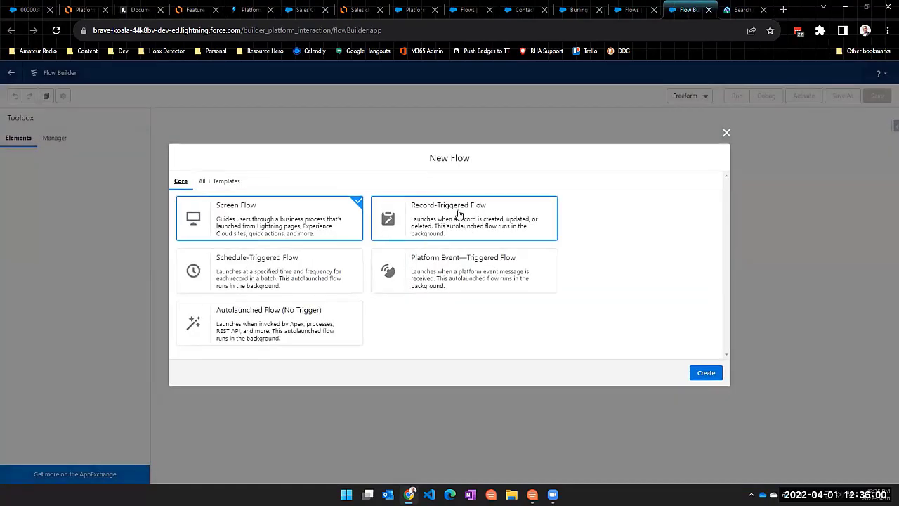
pyautogui.click(464, 219)
pyautogui.click(700, 375)
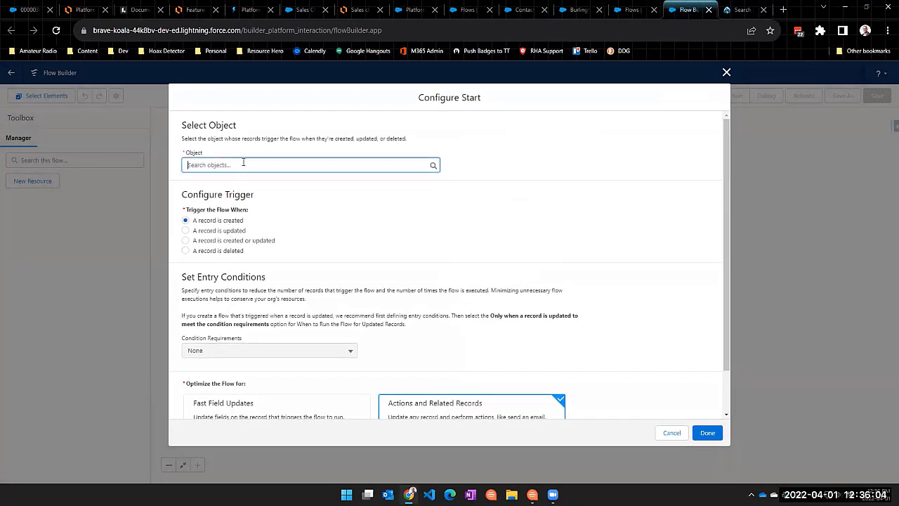
# Set Account as the flow's triggering object and require All Conditions Are Met (AND) for entry
pyautogui.click(243, 164)
pyautogui.click(231, 192)
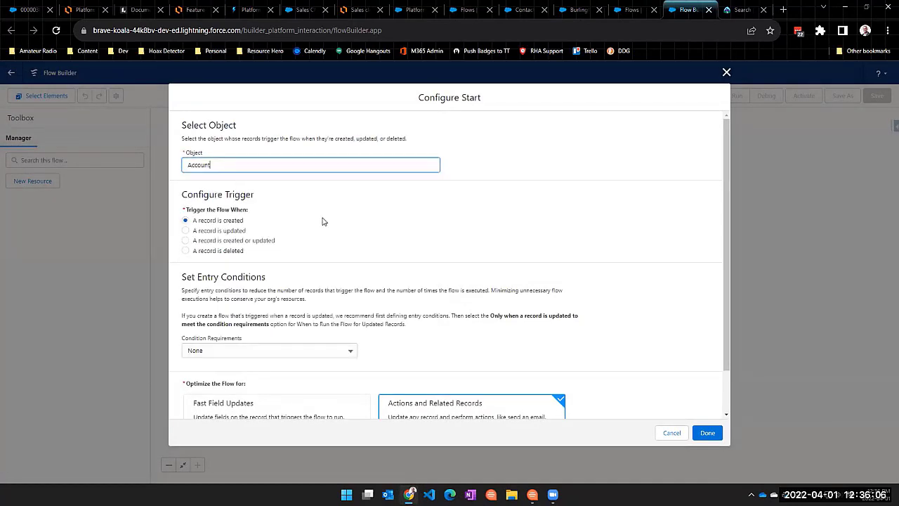
pyautogui.scroll(-2, 336, 324)
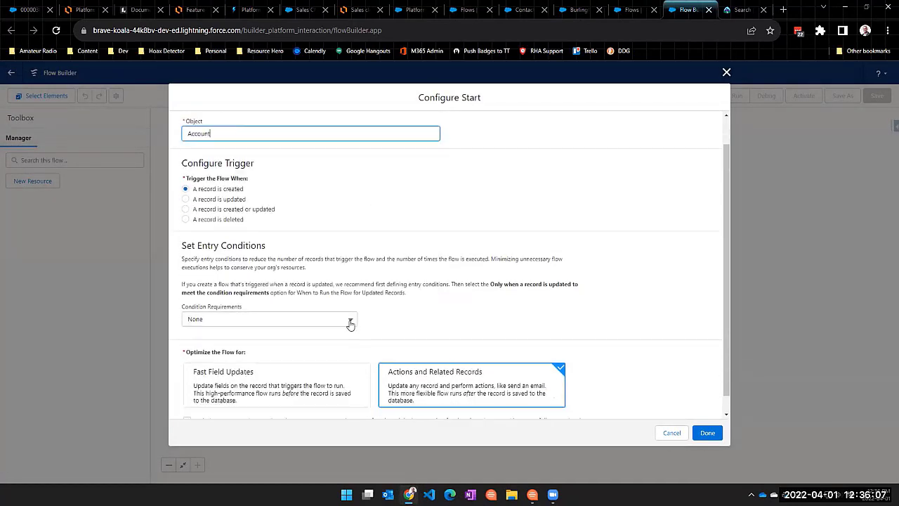
pyautogui.click(302, 303)
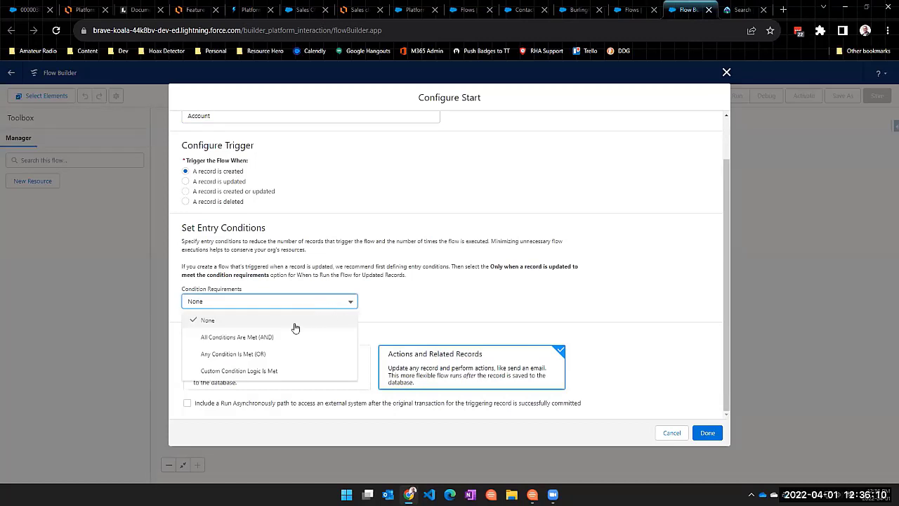
pyautogui.click(246, 339)
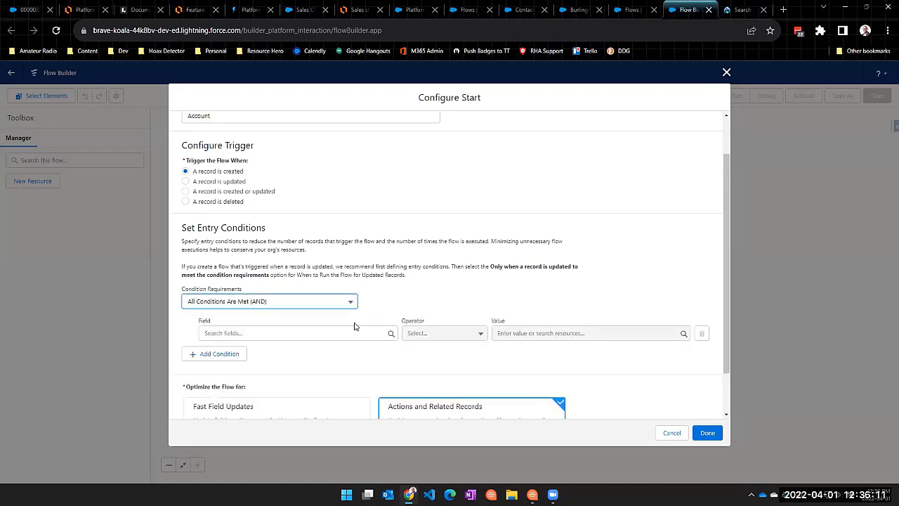
# Define the entry condition as Account_Revenue__c Is Null with the value True
pyautogui.click(310, 333)
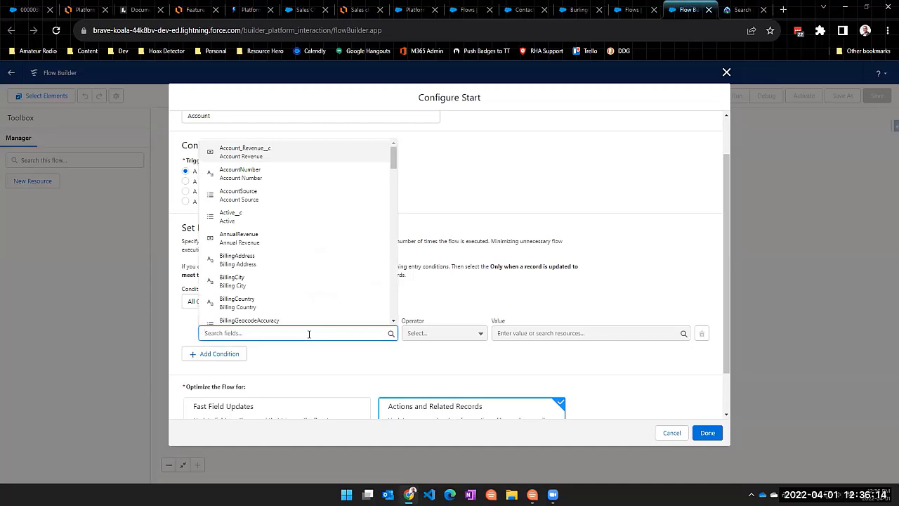
pyautogui.write('accou')
pyautogui.click(294, 144)
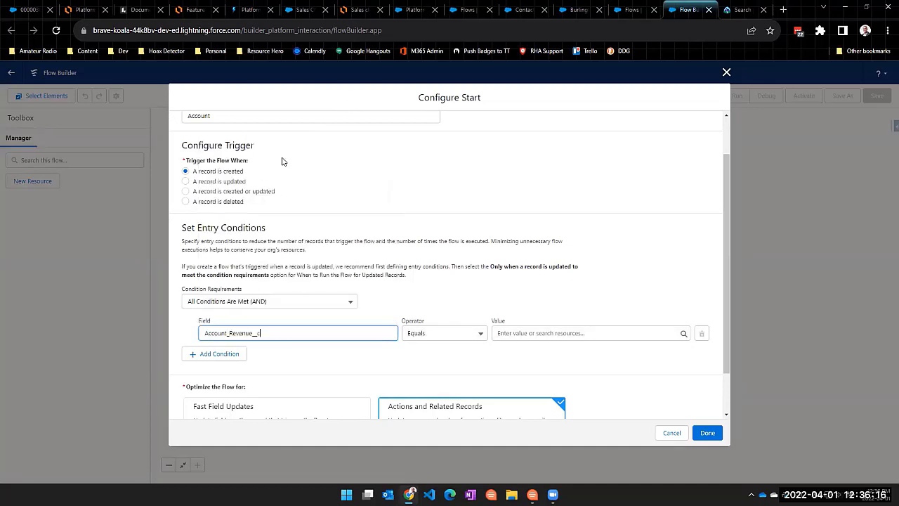
pyautogui.click(448, 336)
pyautogui.click(444, 453)
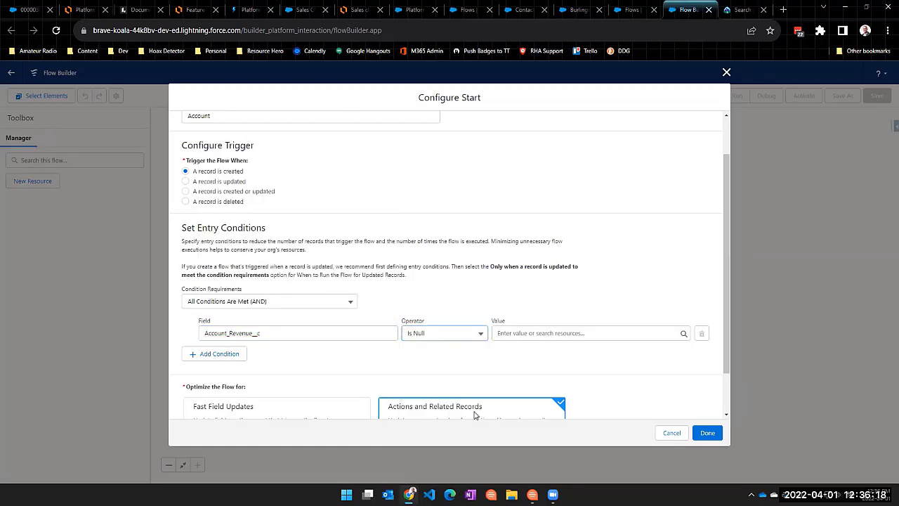
pyautogui.click(536, 334)
pyautogui.click(539, 391)
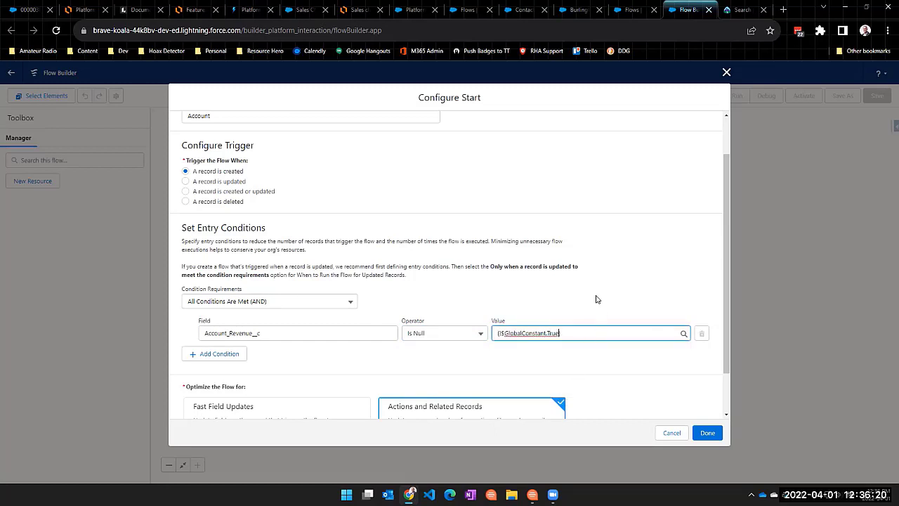
# Optimize the flow for Fast Field Updates and finish configuring its start
pyautogui.scroll(-1, 633, 351)
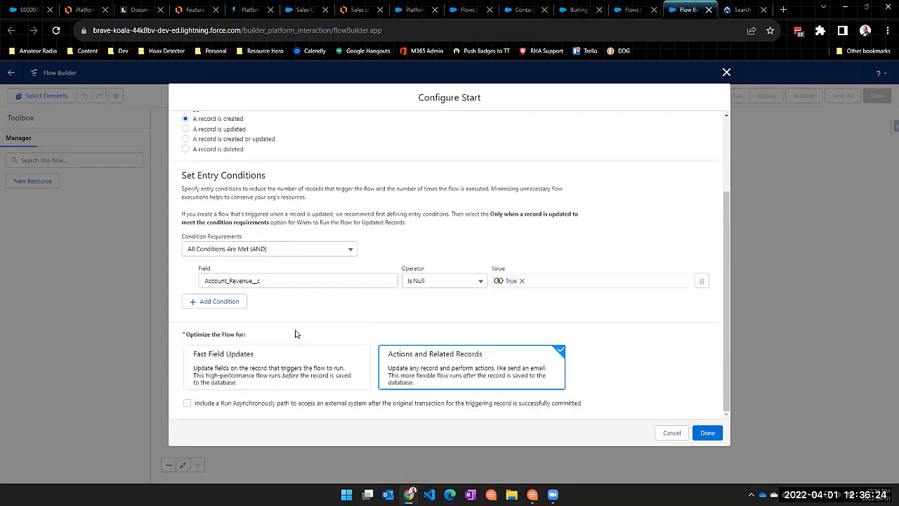
pyautogui.click(246, 366)
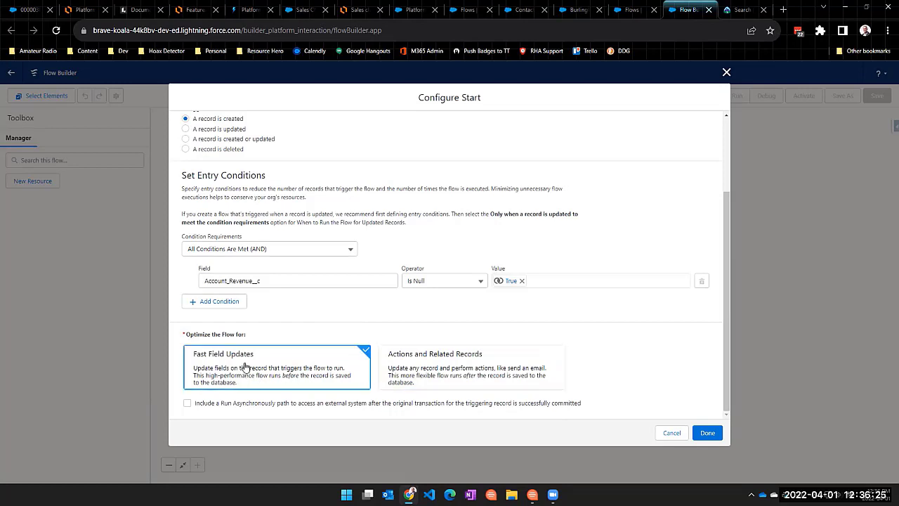
pyautogui.click(708, 432)
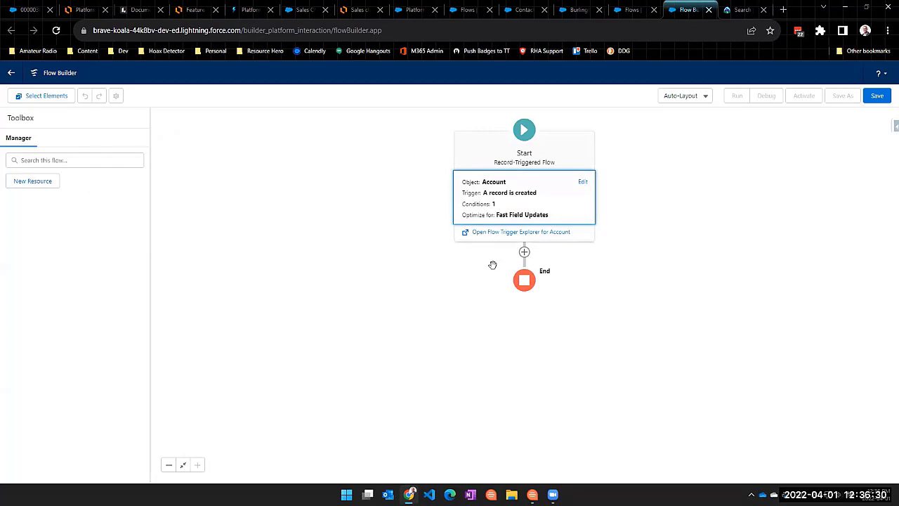
# Add an Assignment element after the flow's start and label it "Set the value to default"
pyautogui.click(525, 253)
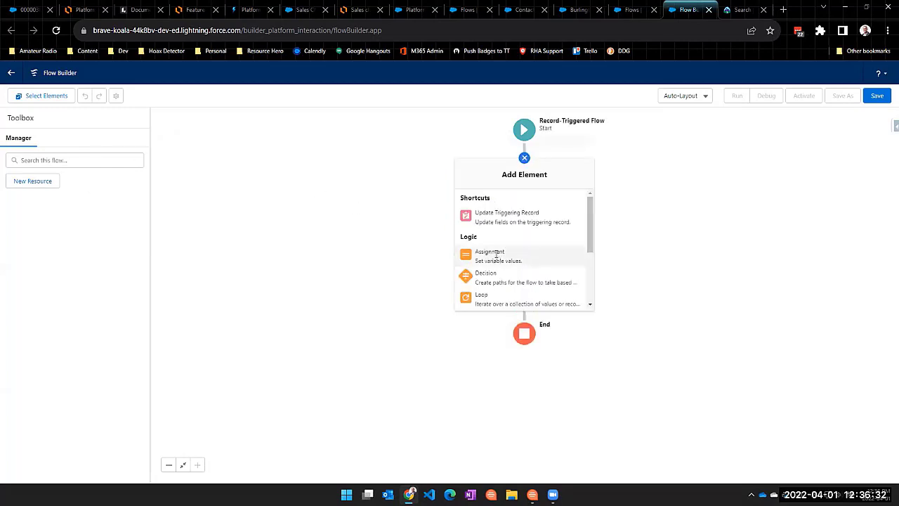
pyautogui.click(497, 254)
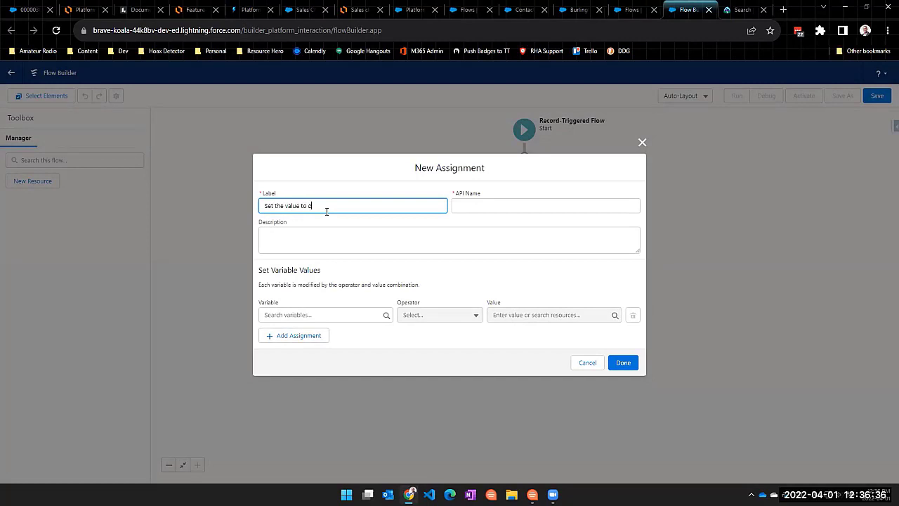
pyautogui.write('Set the value to default')
pyautogui.press('Tab')
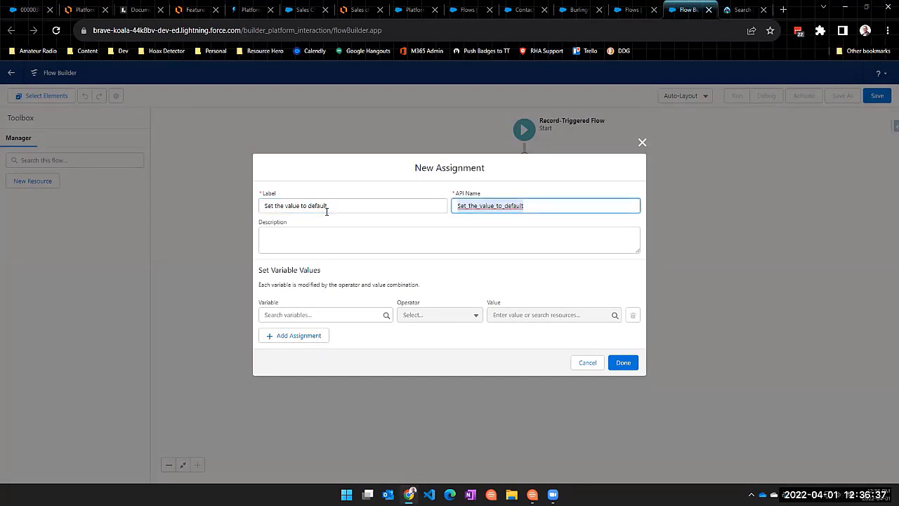
# Assign the value 30000 to the triggering record's Account Revenue using the Equals operator and finish the assignment
pyautogui.click(302, 314)
pyautogui.click(325, 381)
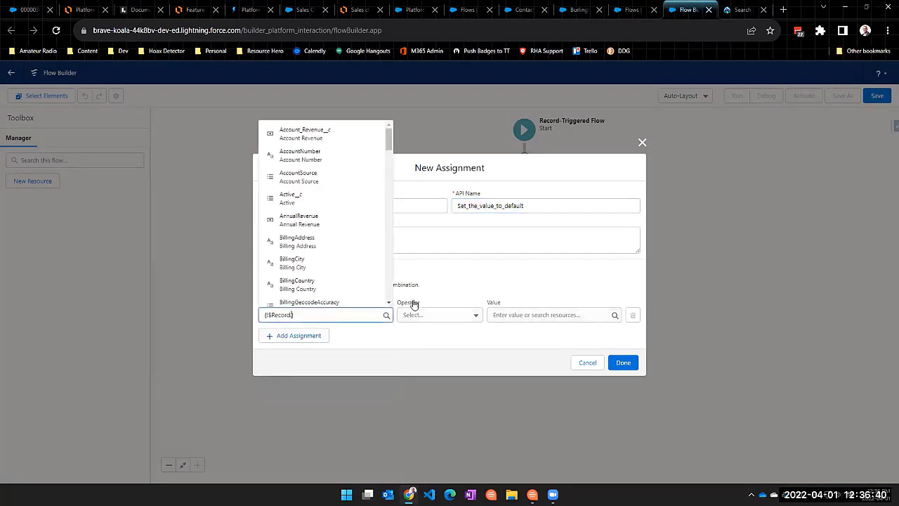
pyautogui.click(322, 136)
pyautogui.click(511, 315)
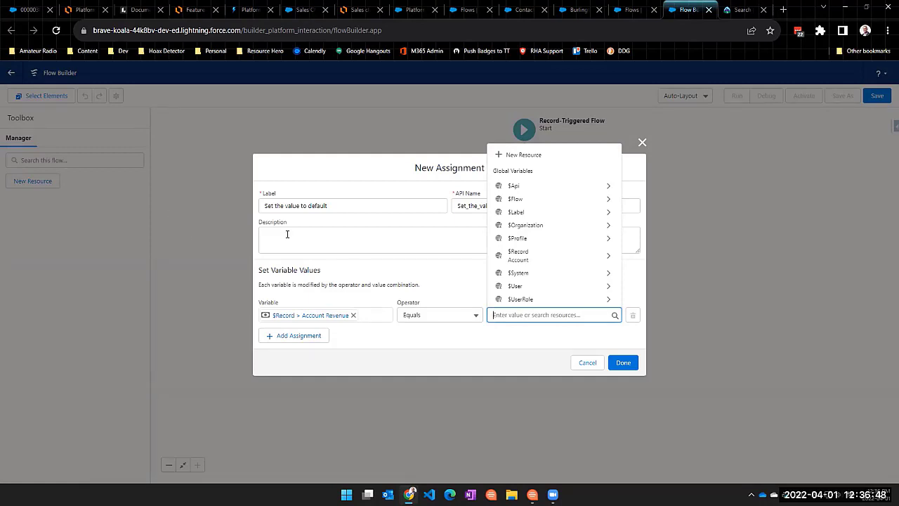
pyautogui.write('30000')
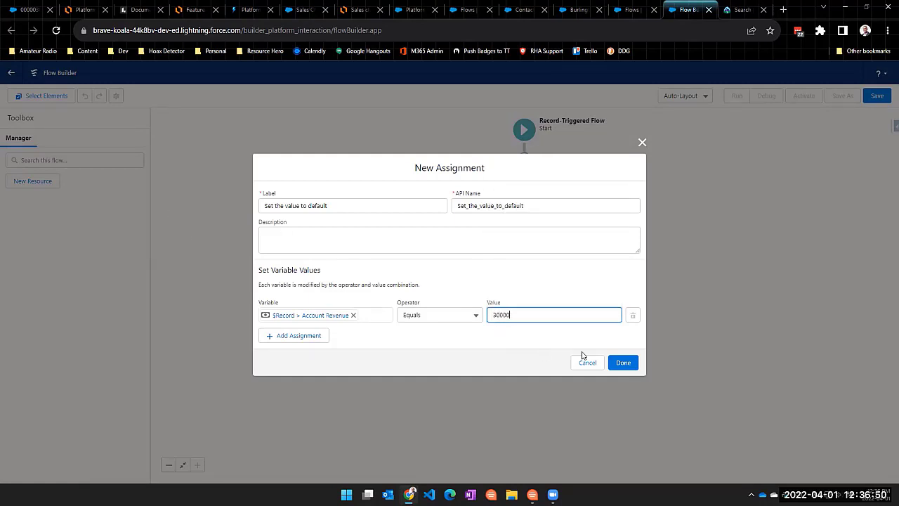
pyautogui.click(623, 362)
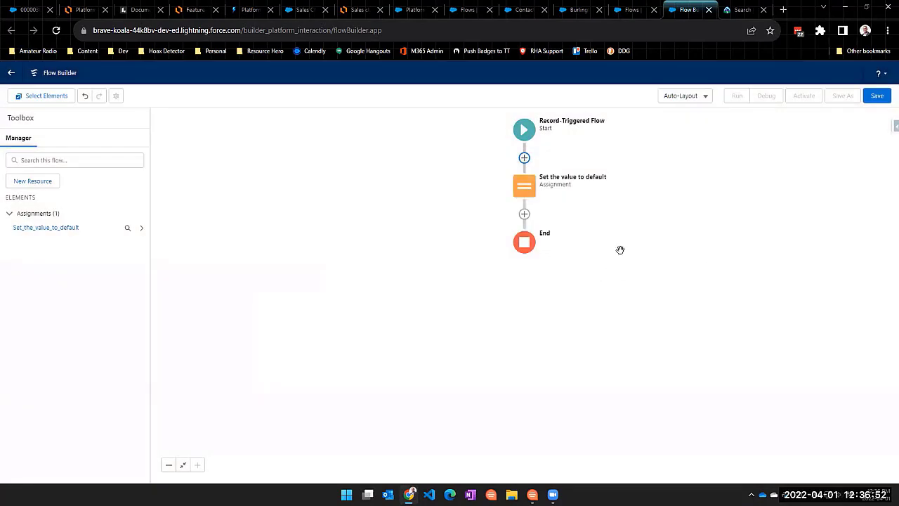
# Save the flow as "Account Revenue Flow" with the API name Account_Revenue_Flow and activate it
pyautogui.click(879, 99)
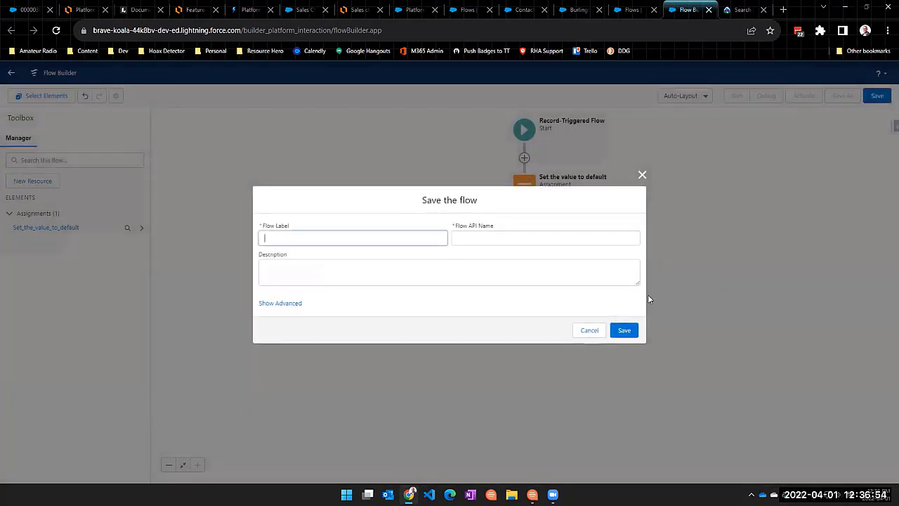
pyautogui.write('Account Revenue')
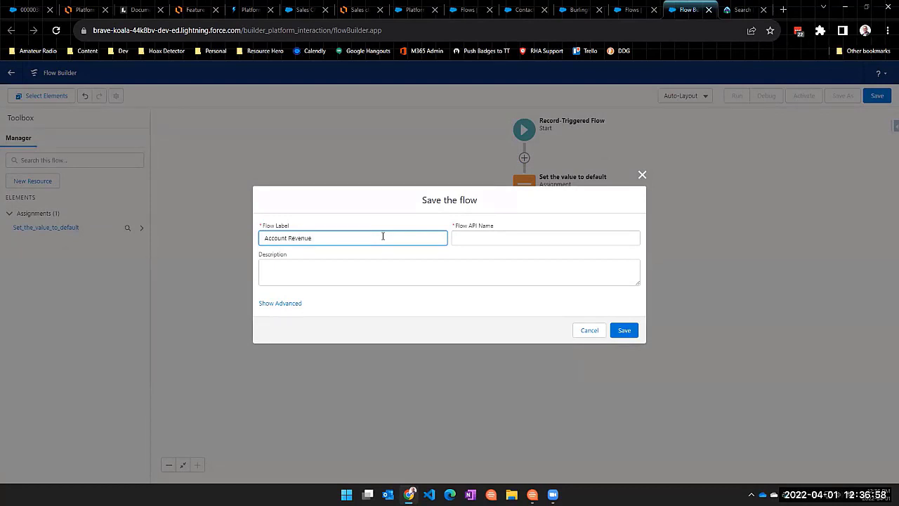
pyautogui.write(' Flow')
pyautogui.press('Tab')
pyautogui.press('BackSpace')
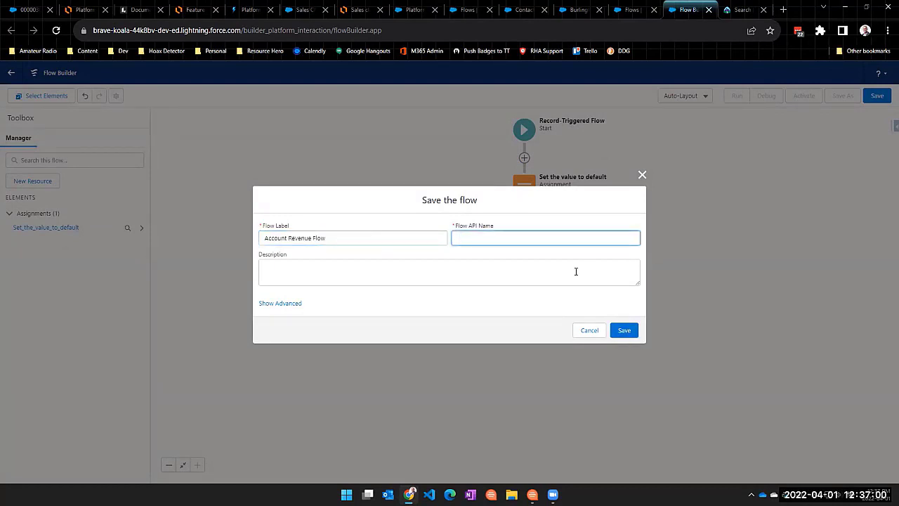
pyautogui.hotkey('ctrl', 'z')
pyautogui.click(624, 330)
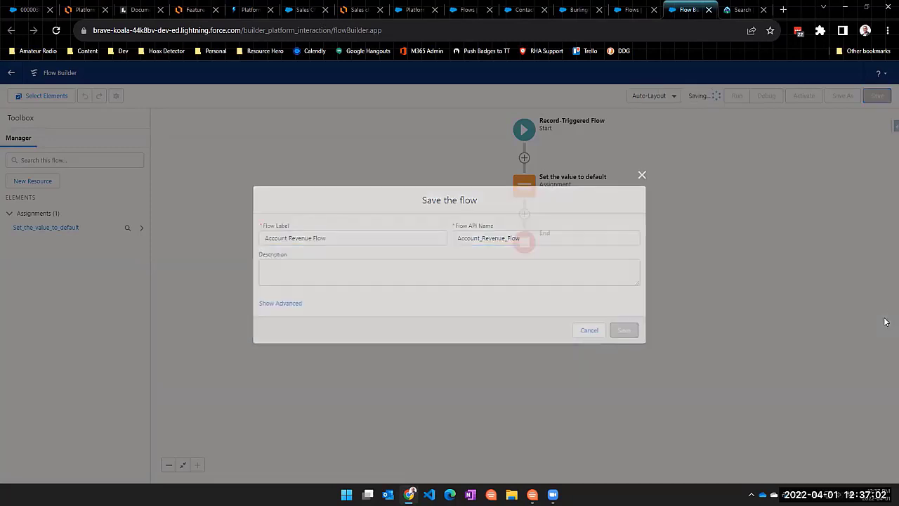
pyautogui.click(815, 98)
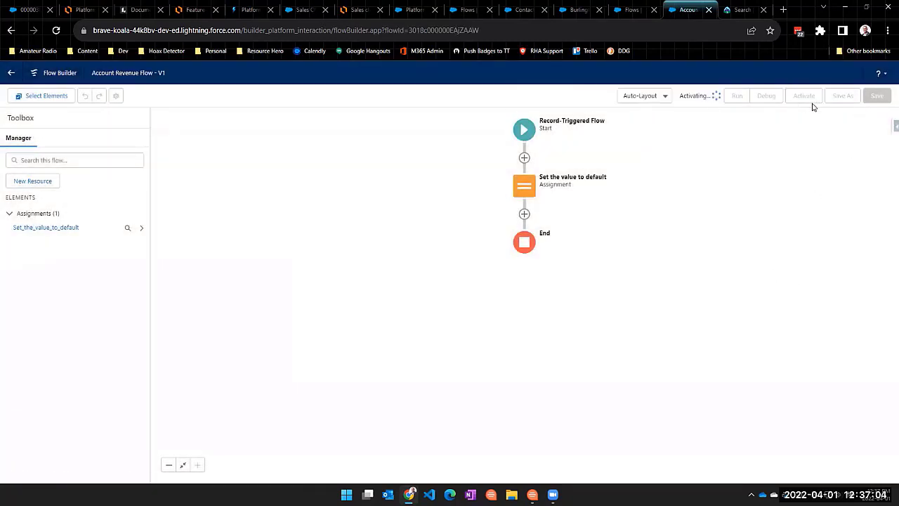
# Create an account named "Test with a value" with an Account Revenue of 9999999 in the Sales app and save it
pyautogui.click(418, 11)
pyautogui.click(467, 9)
pyautogui.click(524, 10)
pyautogui.click(575, 10)
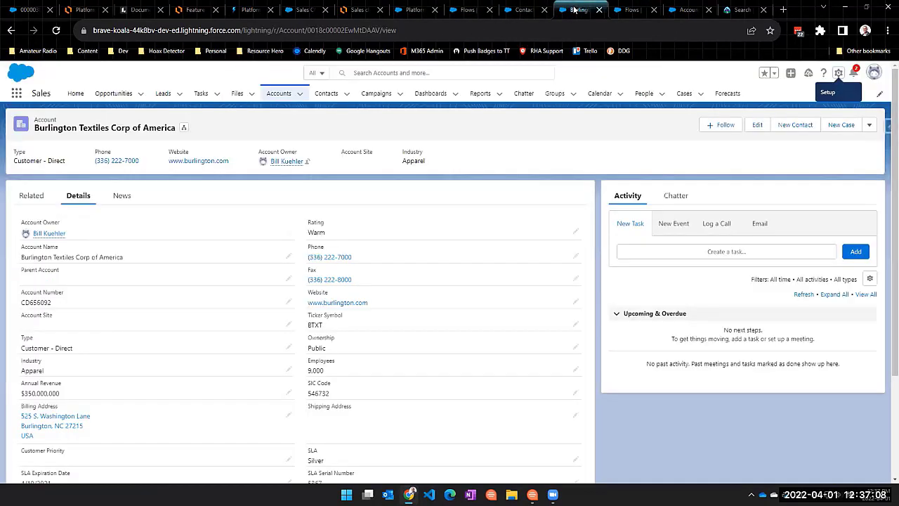
pyautogui.click(278, 93)
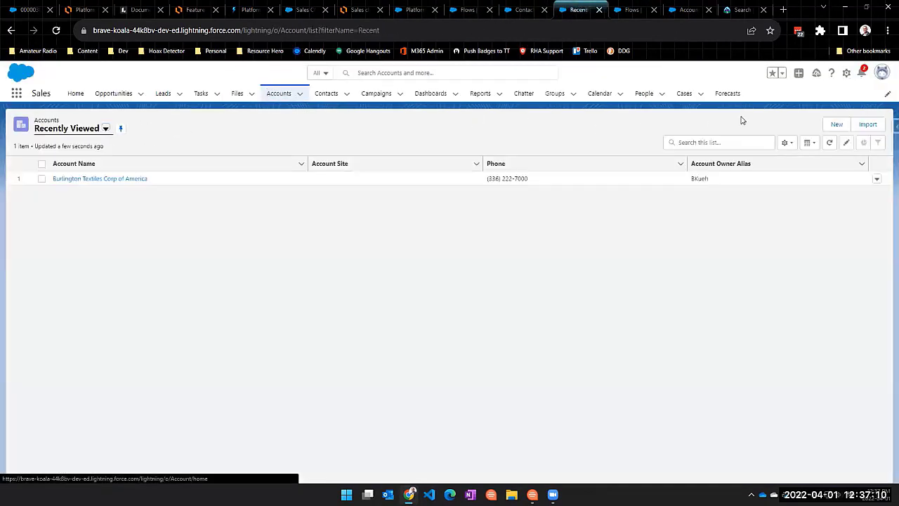
pyautogui.click(838, 125)
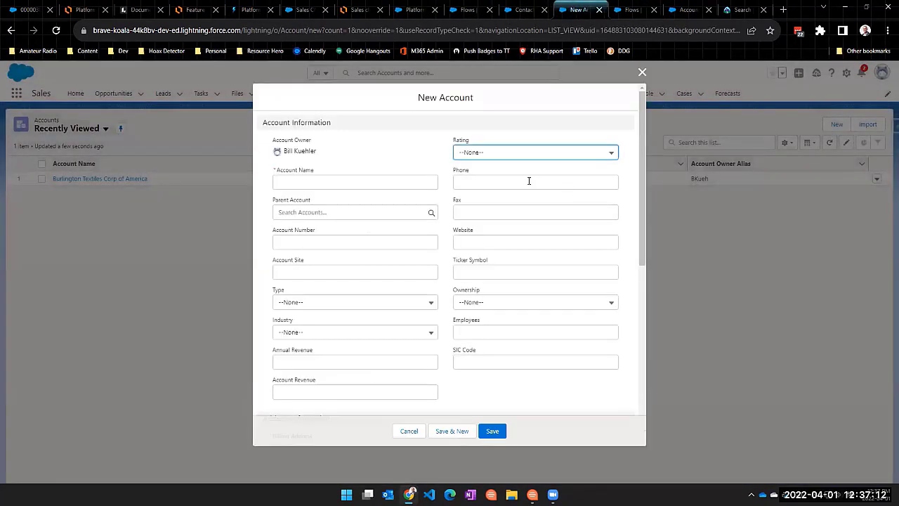
pyautogui.click(304, 184)
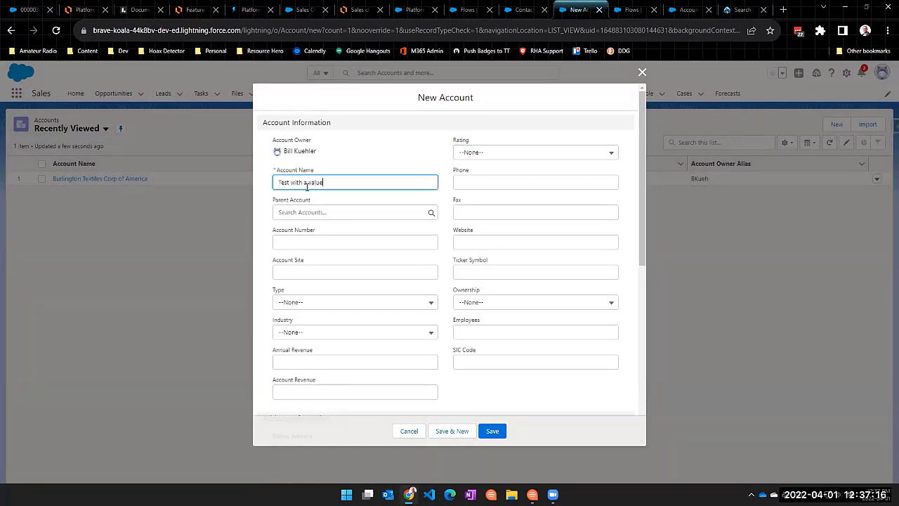
pyautogui.click(323, 387)
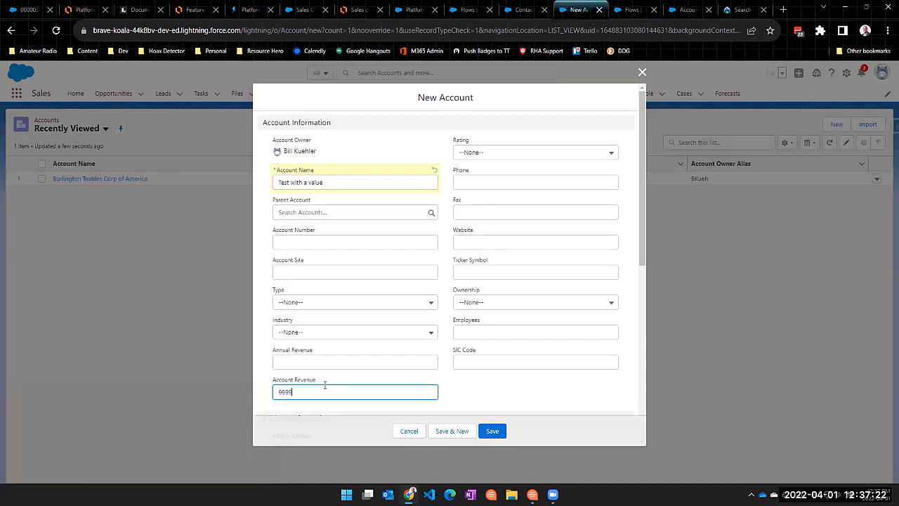
pyautogui.click(499, 431)
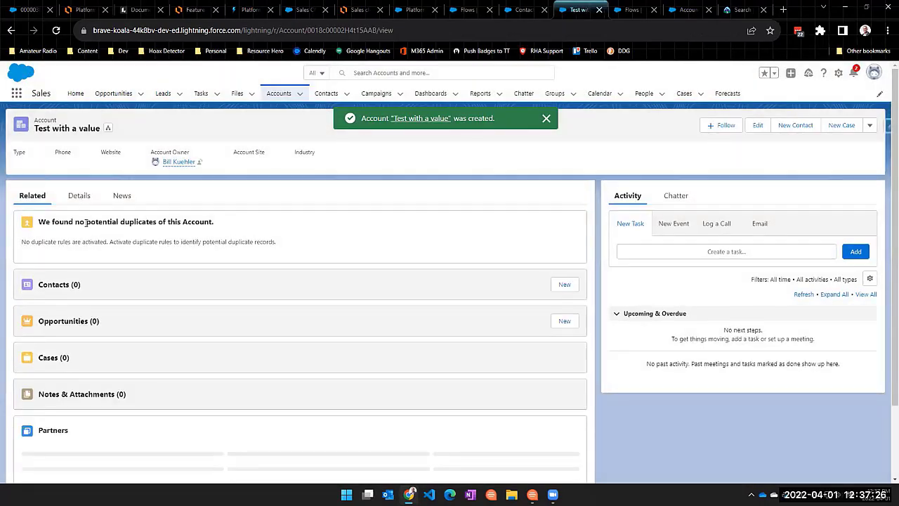
# Reload the new account's details and check its Account Revenue
pyautogui.click(80, 198)
pyautogui.scroll(-2, 127, 256)
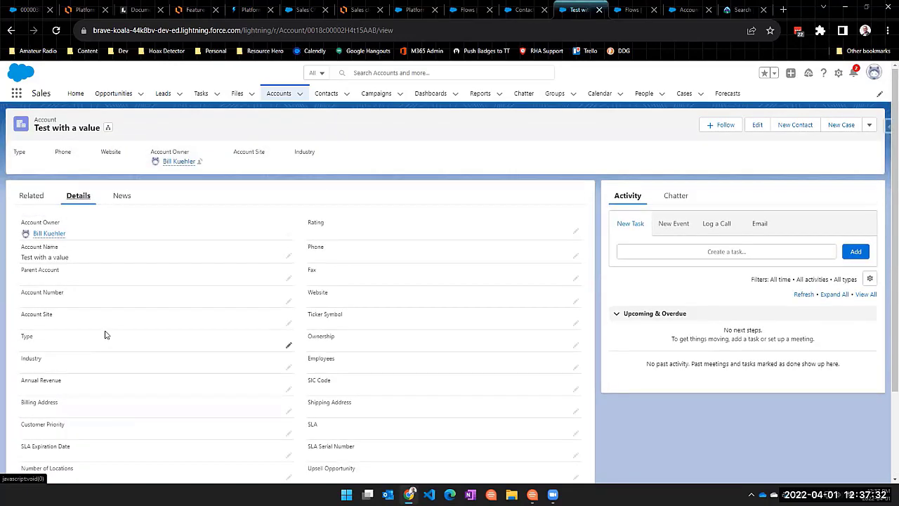
pyautogui.press('F5')
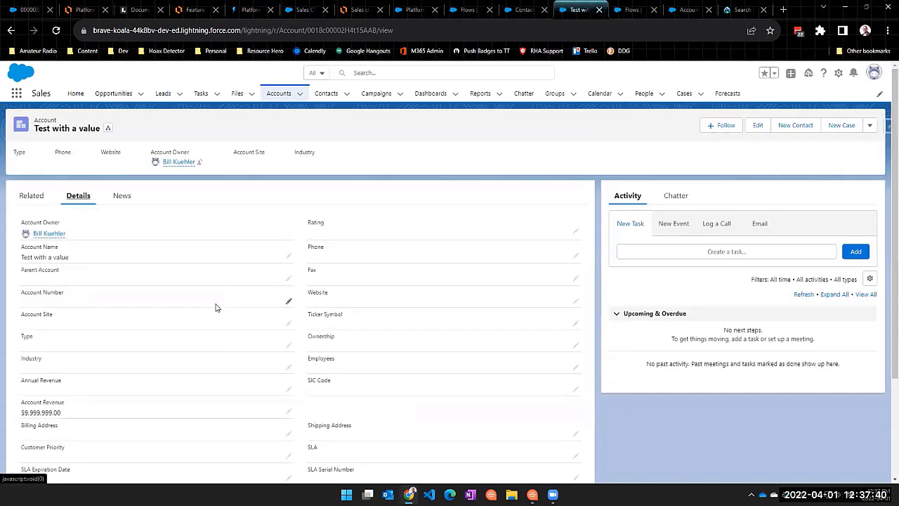
pyautogui.scroll(-2, 274, 303)
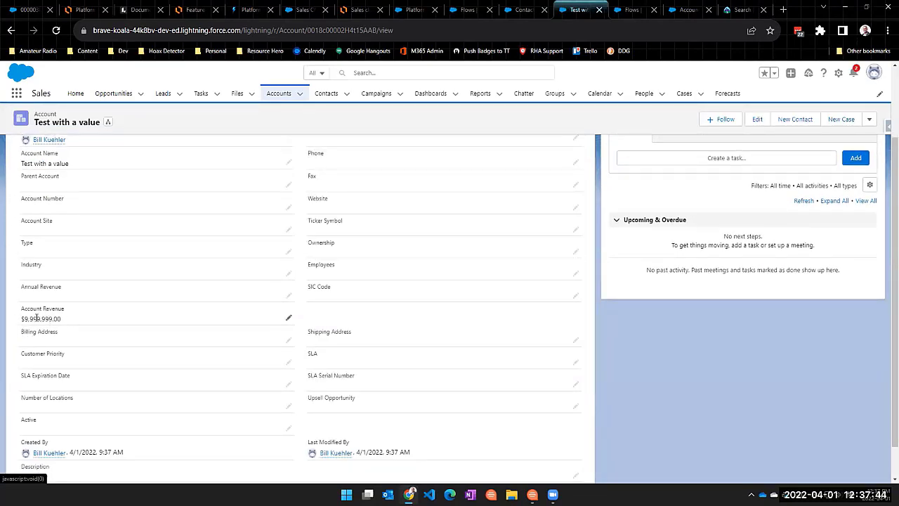
pyautogui.scroll(2, 267, 253)
# Create and save an account named "Test without a value", leaving its Account Revenue empty
pyautogui.click(284, 94)
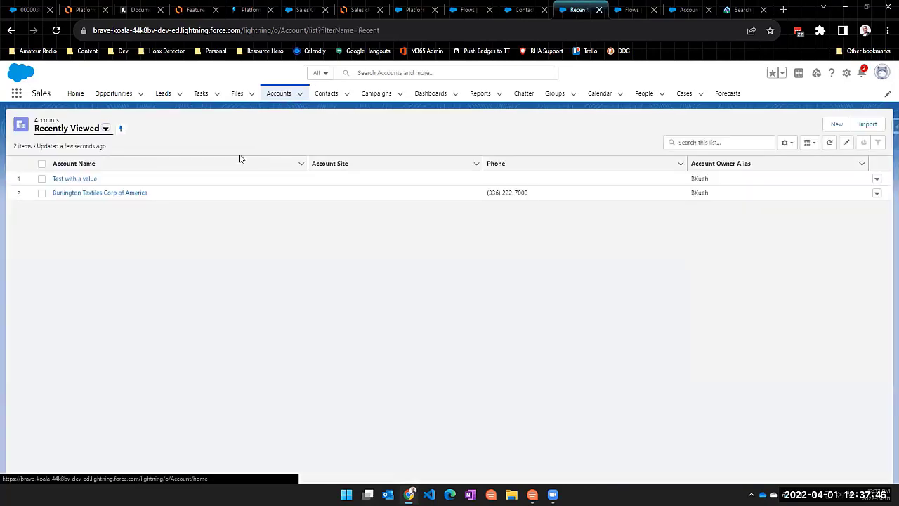
pyautogui.click(835, 125)
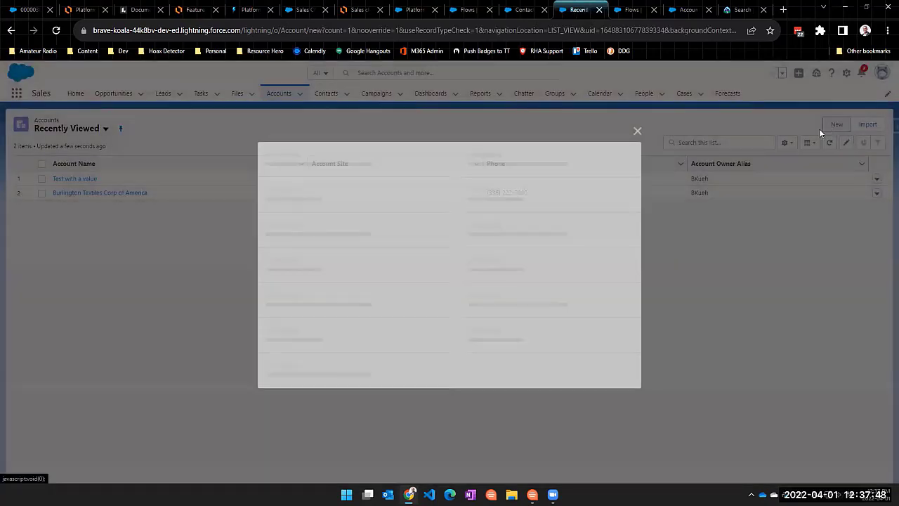
pyautogui.click(334, 184)
pyautogui.write('Test')
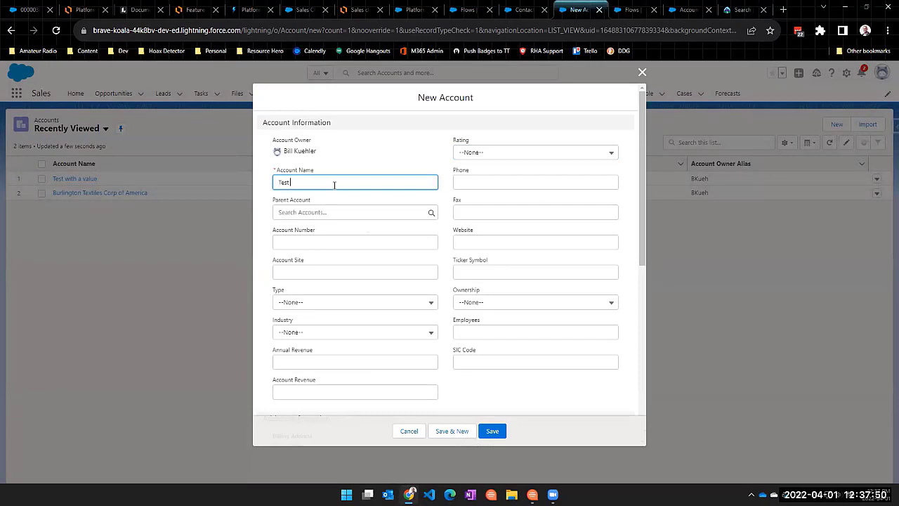
pyautogui.write(' without a value')
pyautogui.press('Tab')
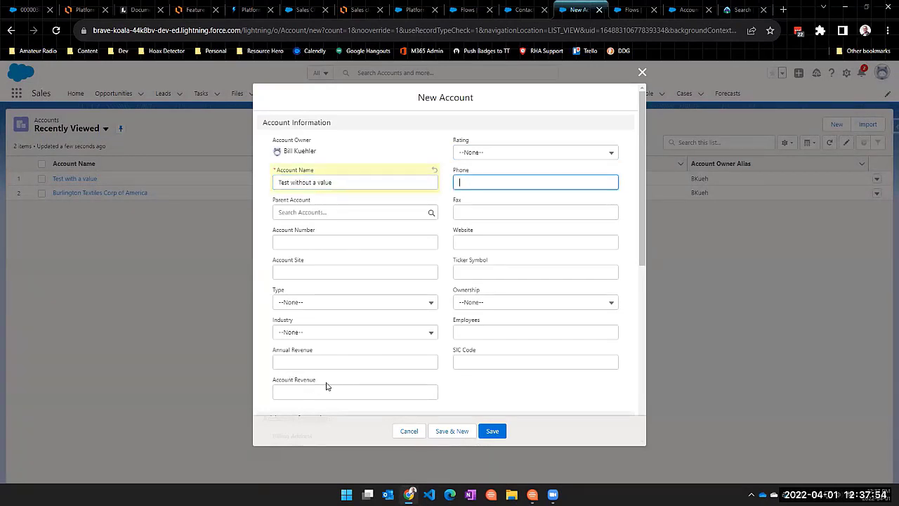
pyautogui.click(498, 433)
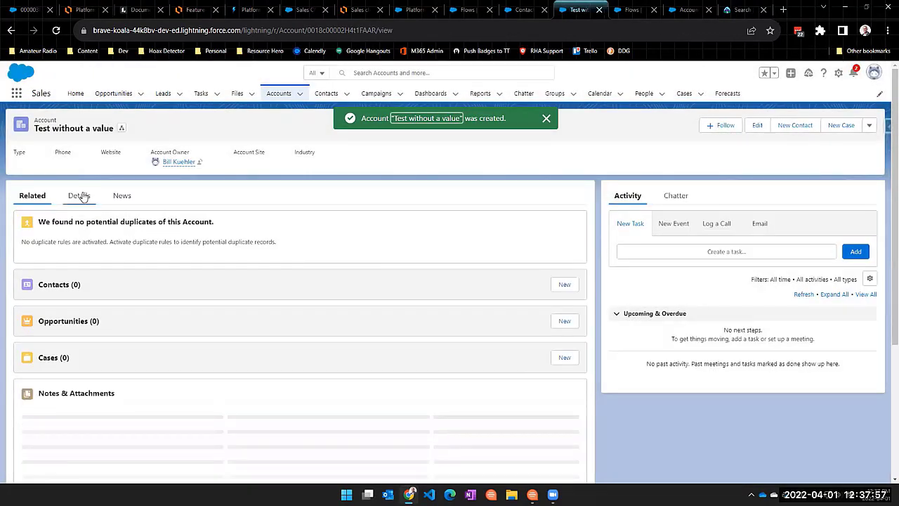
# Check the Account Revenue of the account saved without a value and review the Account Revenue Flow's assignment
pyautogui.click(81, 195)
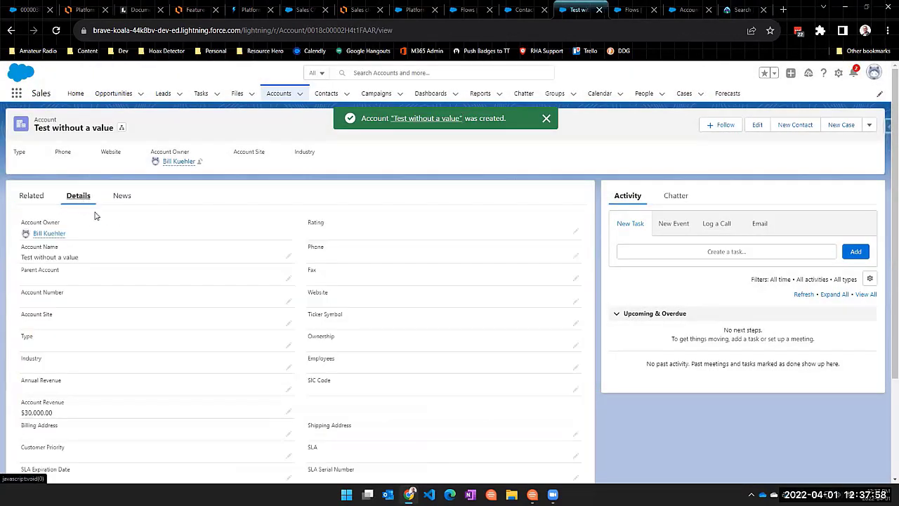
pyautogui.scroll(-3, 47, 338)
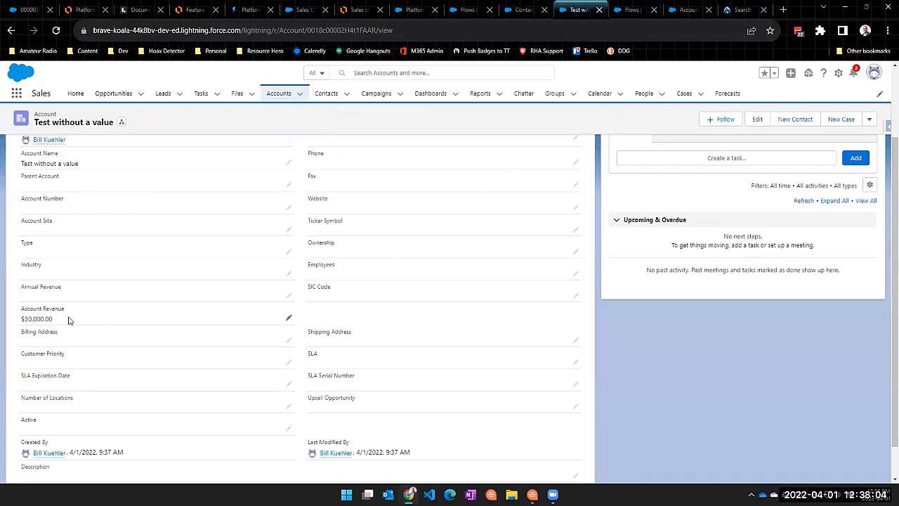
pyautogui.click(630, 10)
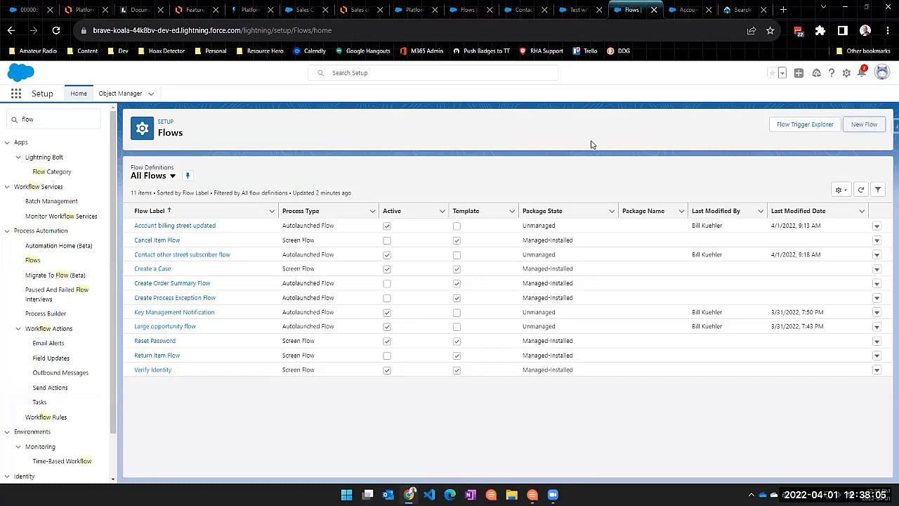
pyautogui.click(687, 10)
pyautogui.doubleClick(528, 188)
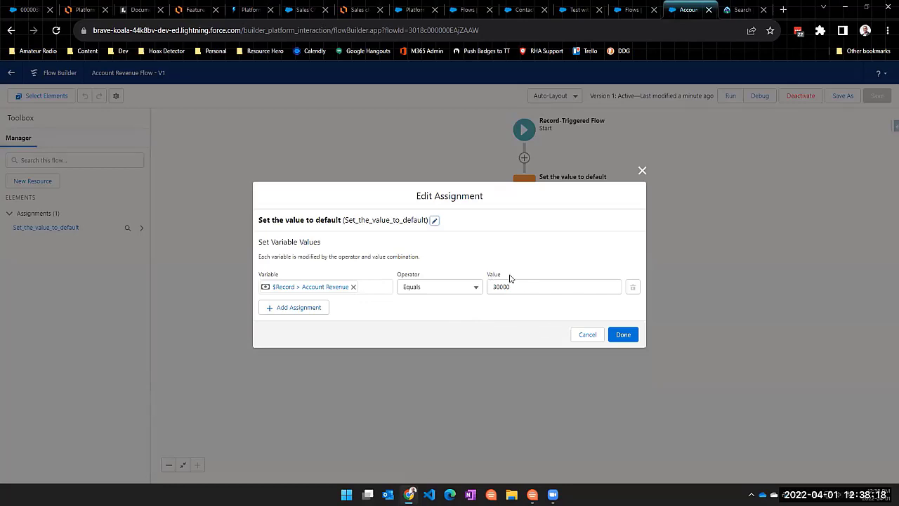
pyautogui.click(584, 335)
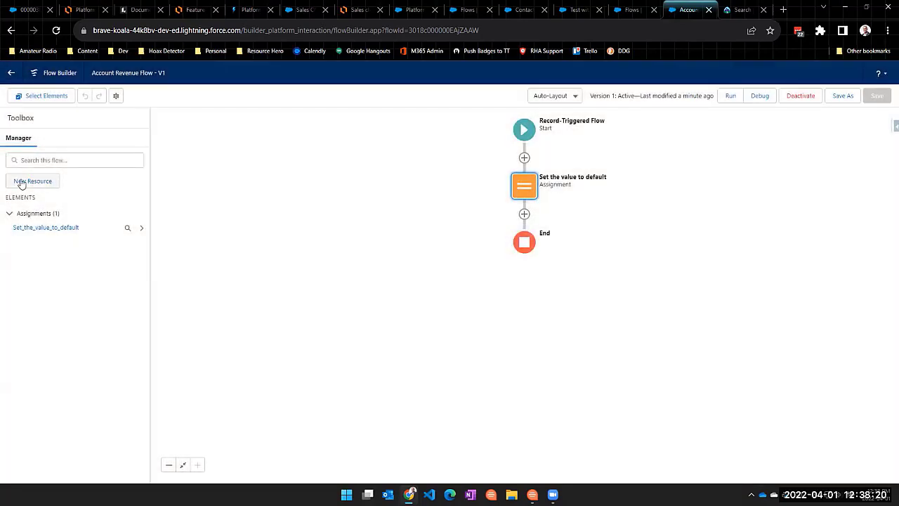
# View the resource types available for a new flow resource and close the dialog without creating one
pyautogui.click(31, 182)
pyautogui.click(298, 234)
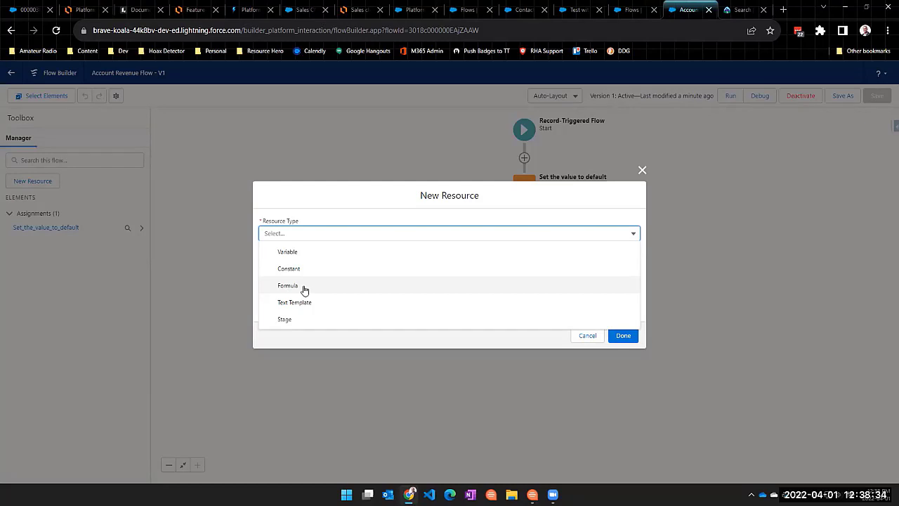
pyautogui.click(570, 217)
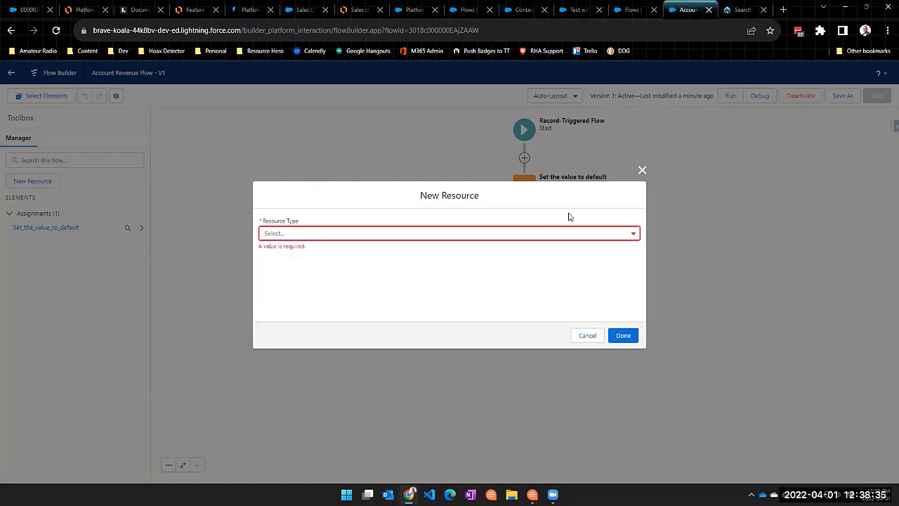
pyautogui.click(643, 172)
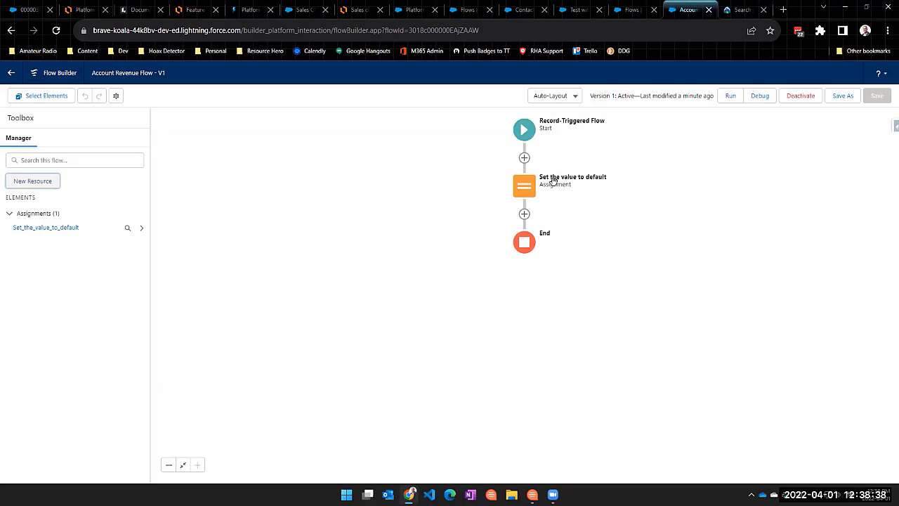
# Review the "Test without a value" account's details and the fields of a blank new account form, and close the form
pyautogui.click(584, 8)
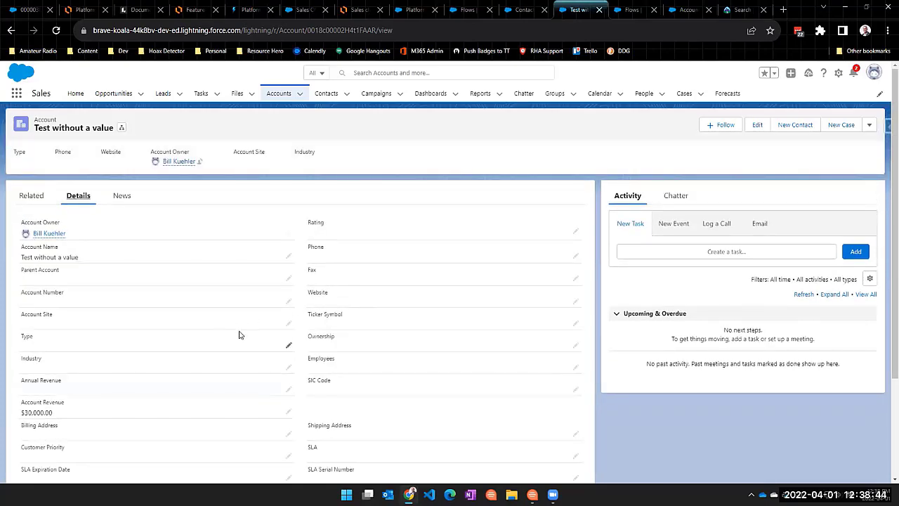
pyautogui.scroll(-2, 167, 355)
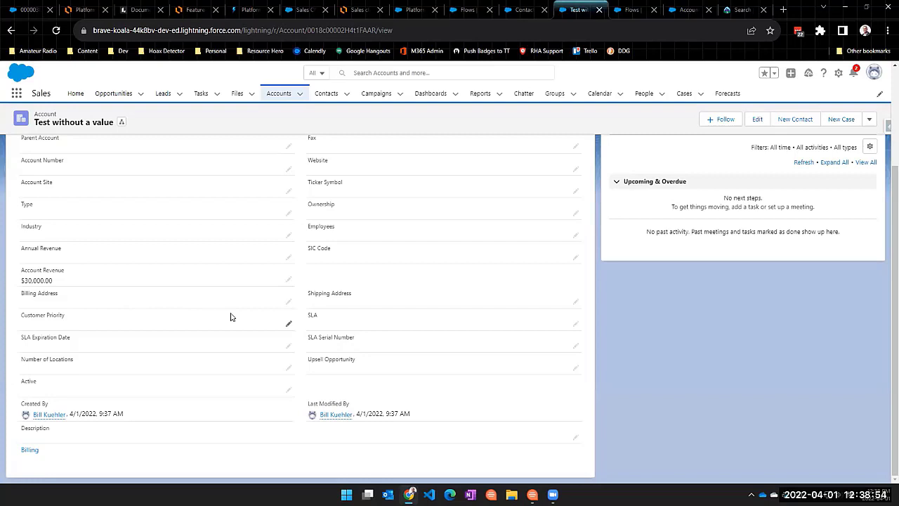
pyautogui.click(292, 93)
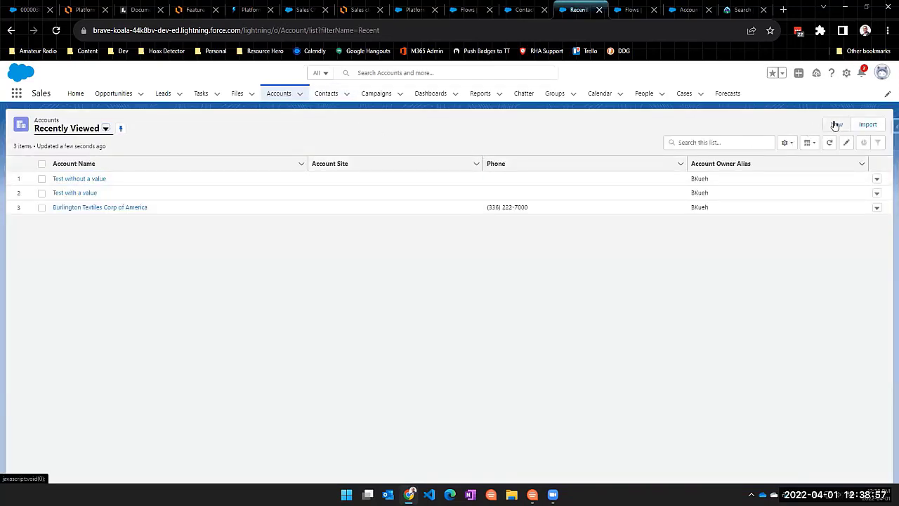
pyautogui.click(836, 125)
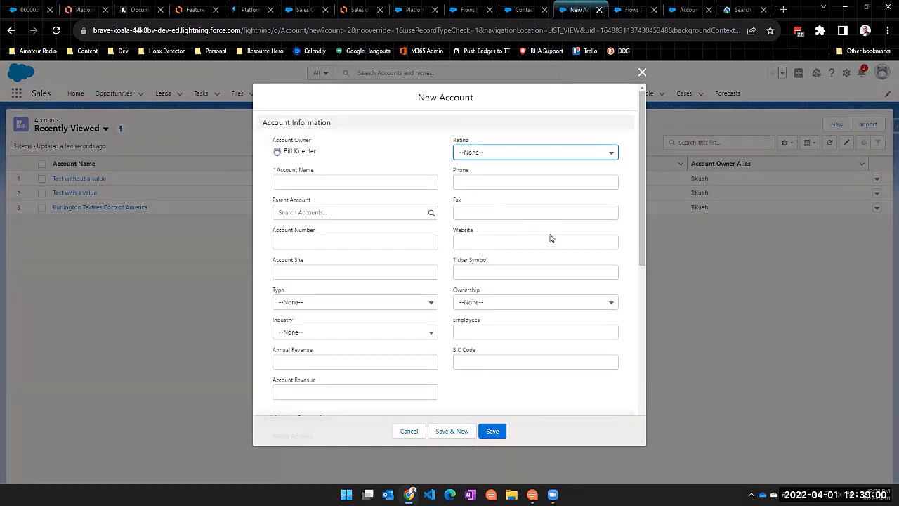
pyautogui.scroll(-2, 428, 263)
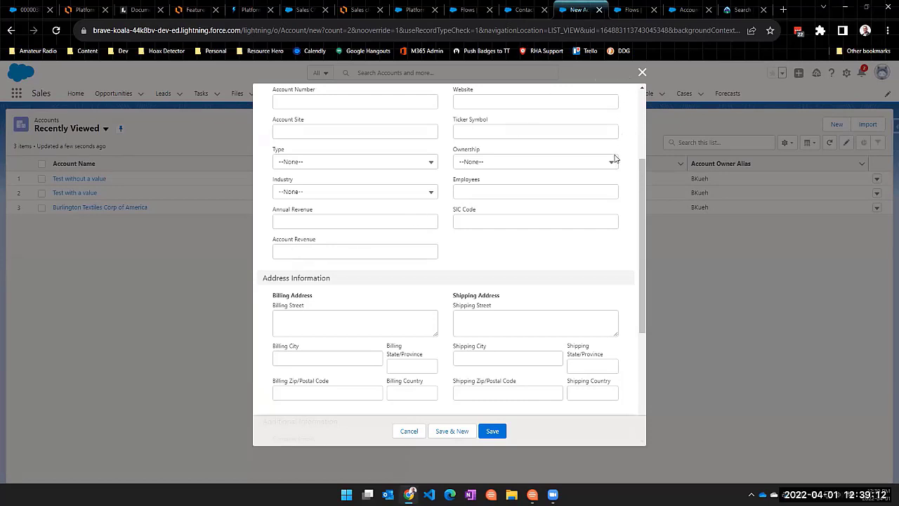
pyautogui.click(642, 73)
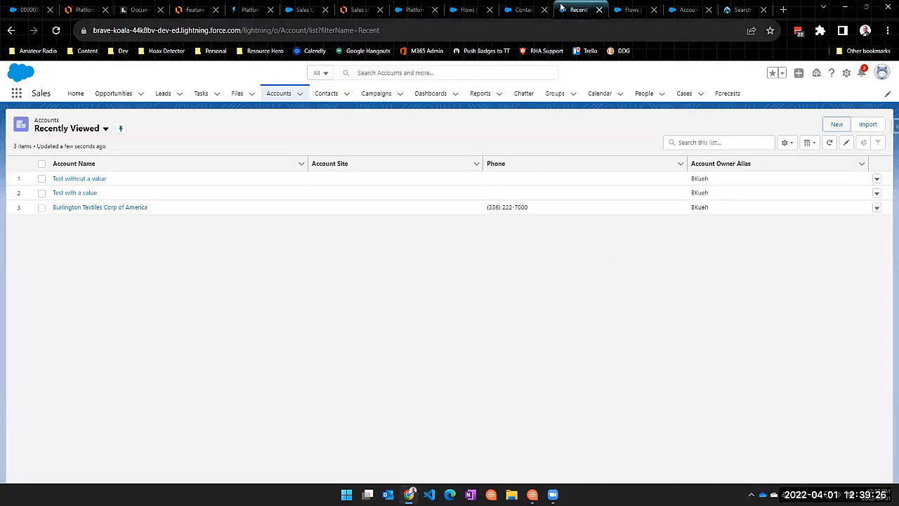
# Start a new custom field of type Formula on the Account object in Object Manager
pyautogui.click(632, 9)
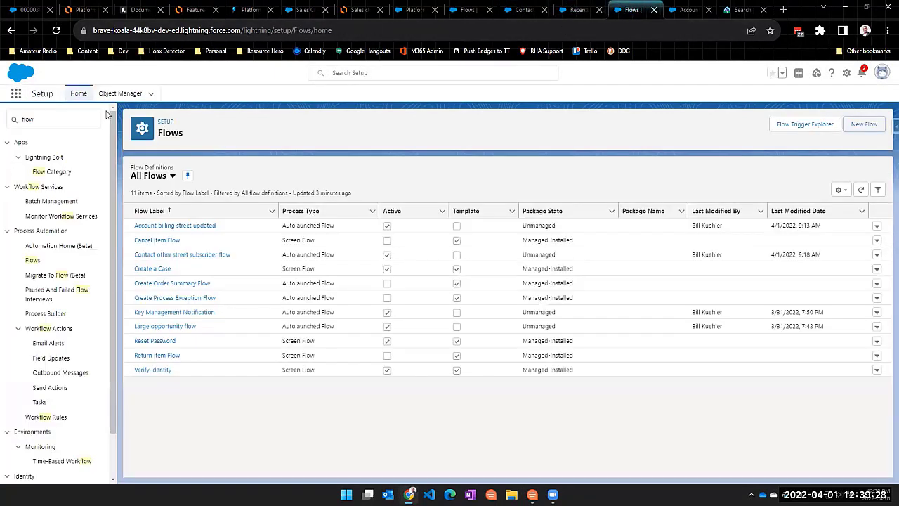
pyautogui.click(140, 95)
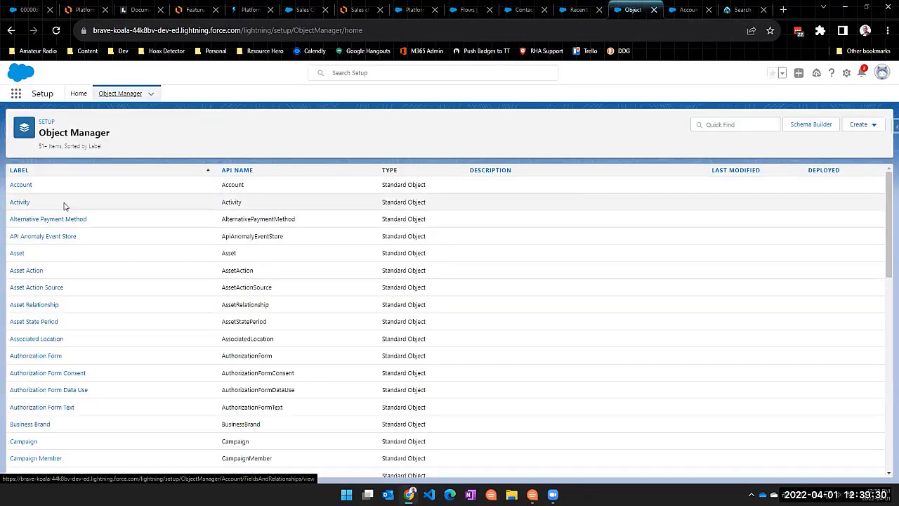
pyautogui.click(21, 185)
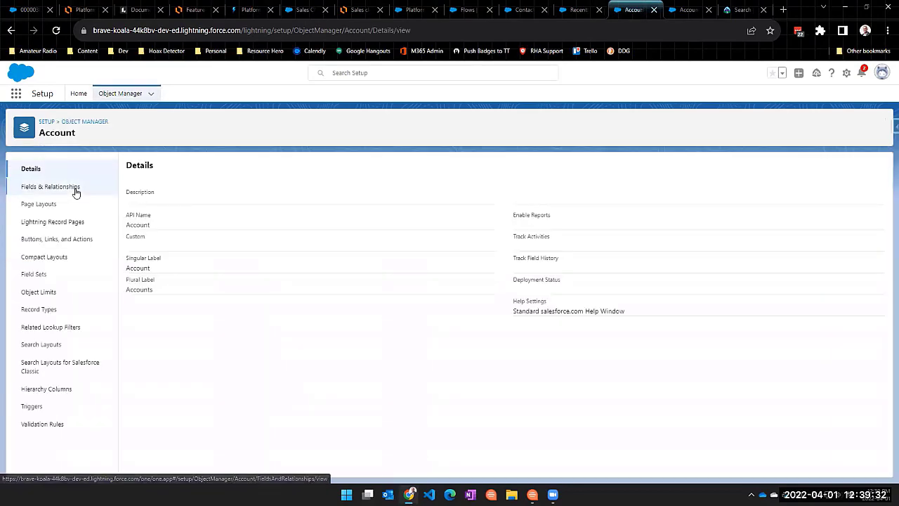
pyautogui.click(33, 190)
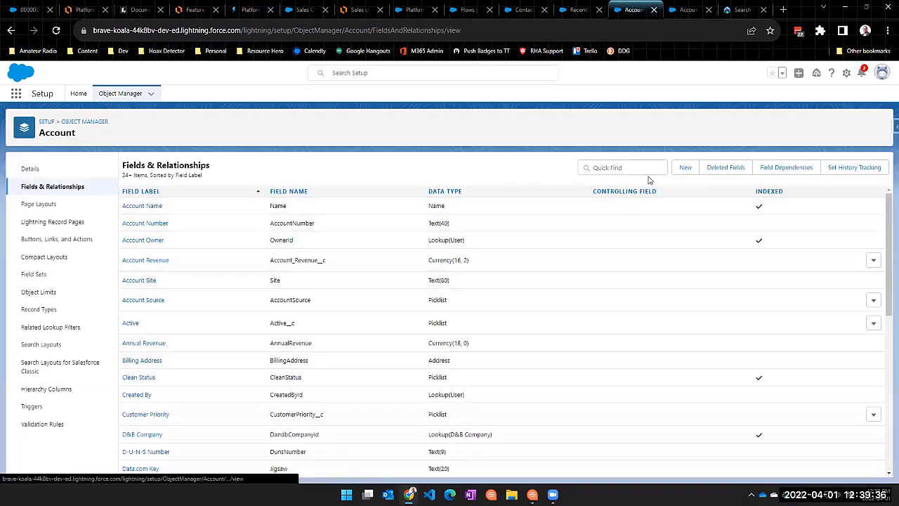
pyautogui.click(686, 167)
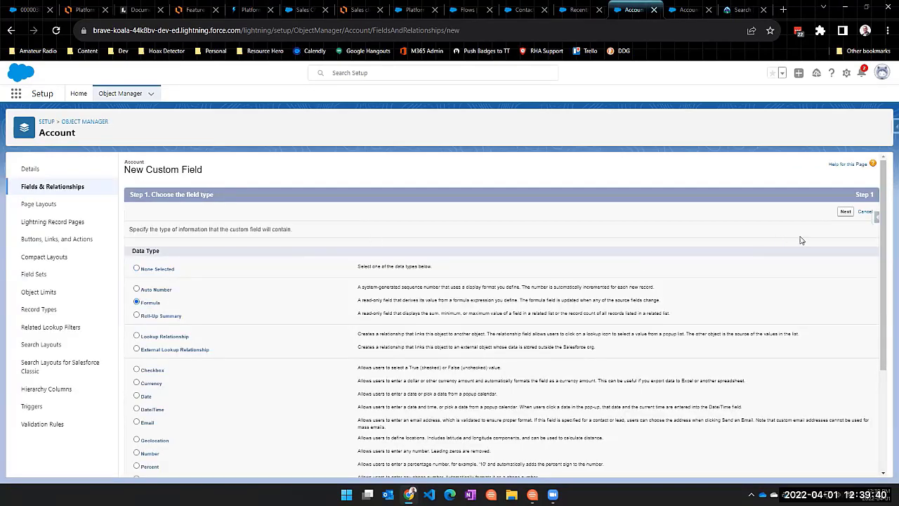
pyautogui.click(846, 211)
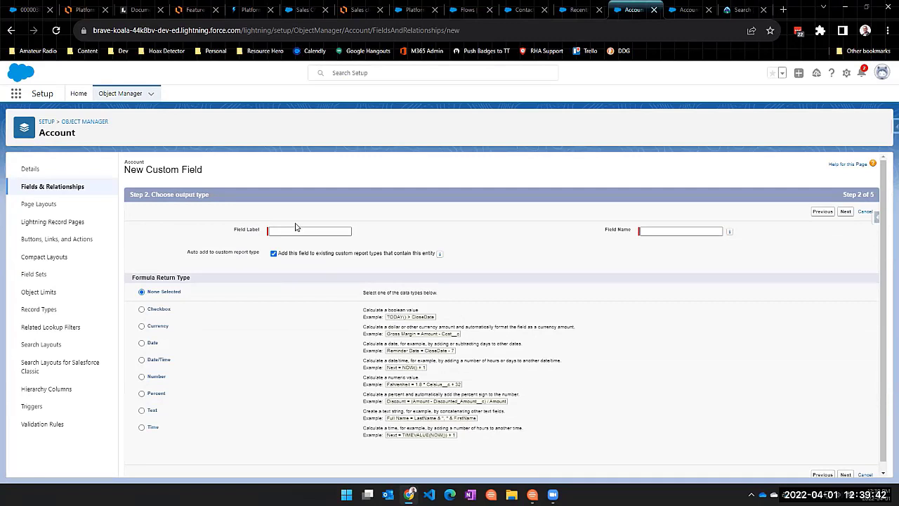
# Label the new formula field "Calculated Revenue", set its return type to Currency, and continue to the formula entry
pyautogui.write('Calculated')
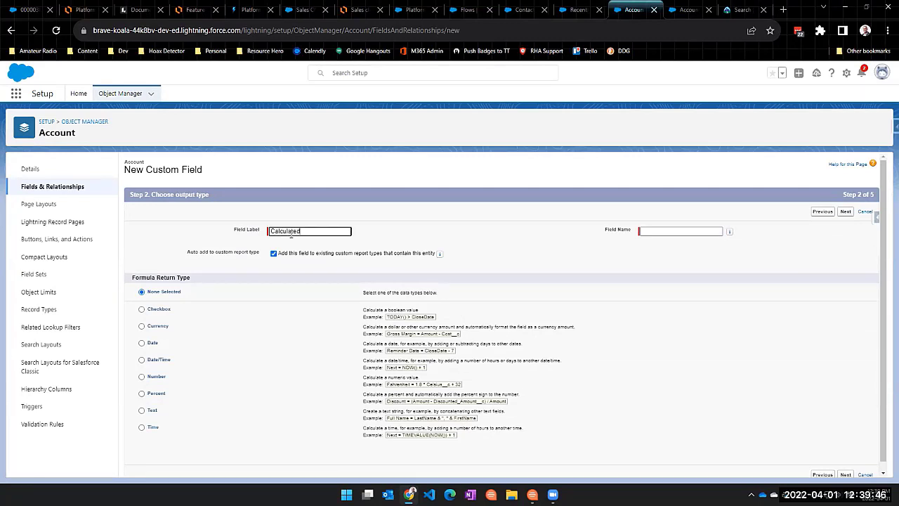
pyautogui.write(' Revenue')
pyautogui.press('Tab')
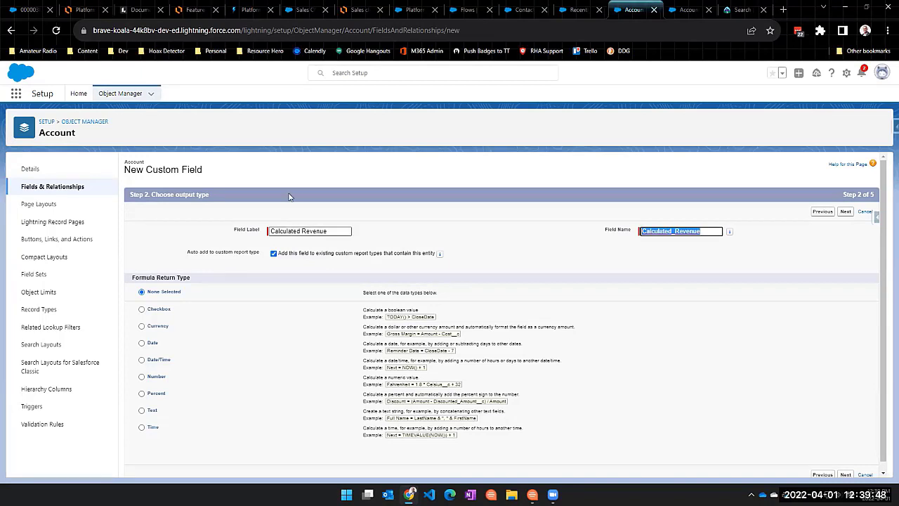
pyautogui.click(141, 326)
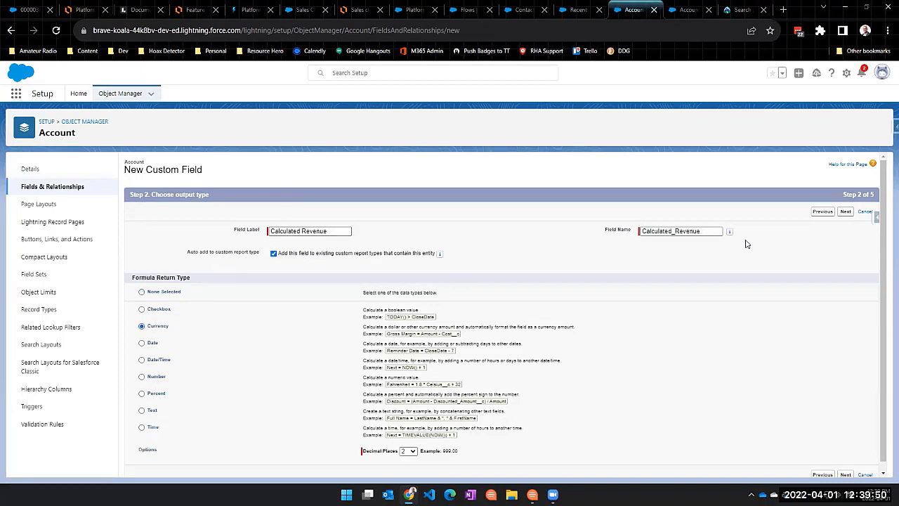
pyautogui.click(845, 212)
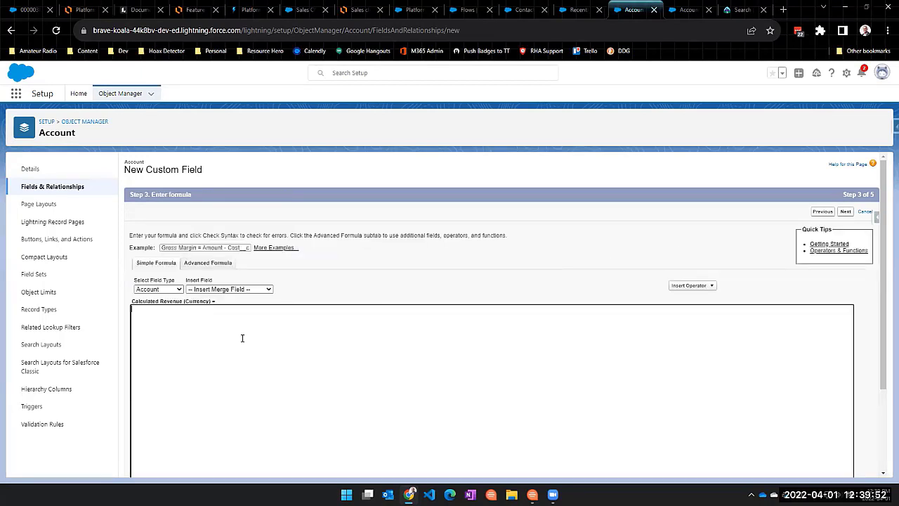
# Enter the advanced formula IF( Account_Revenue__c > 0, Account_Revenue__c , 88888) for the Calculated Revenue field
pyautogui.click(197, 267)
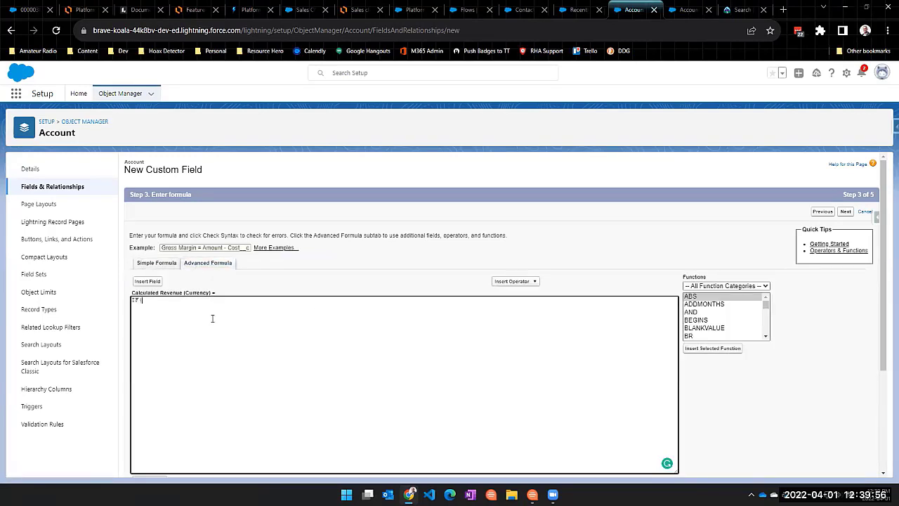
pyautogui.click(149, 281)
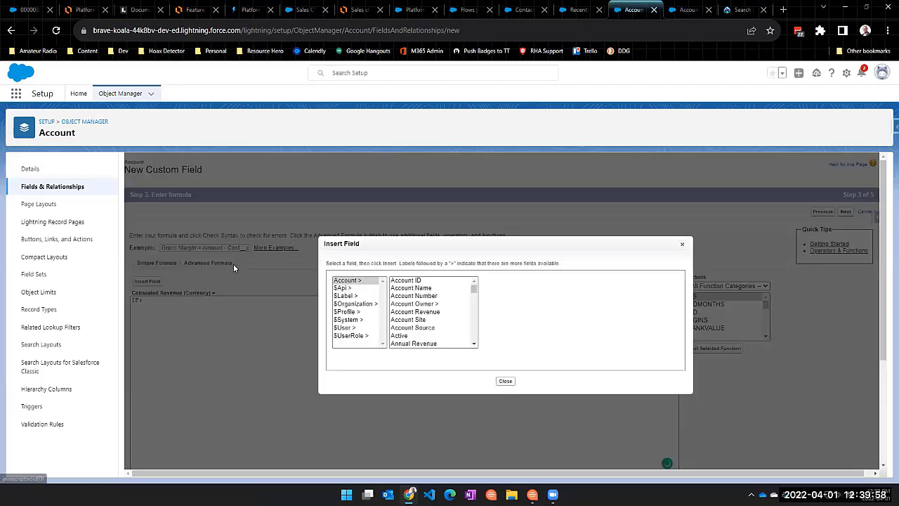
pyautogui.click(425, 311)
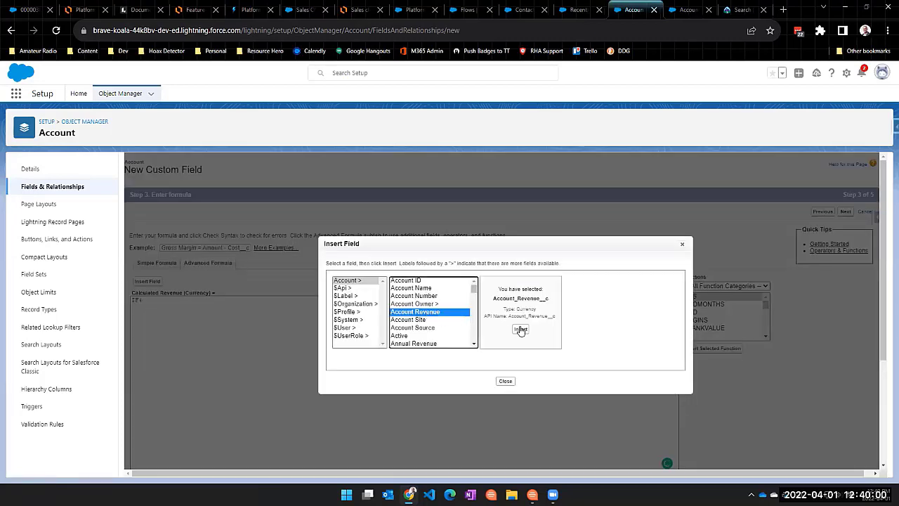
pyautogui.click(520, 329)
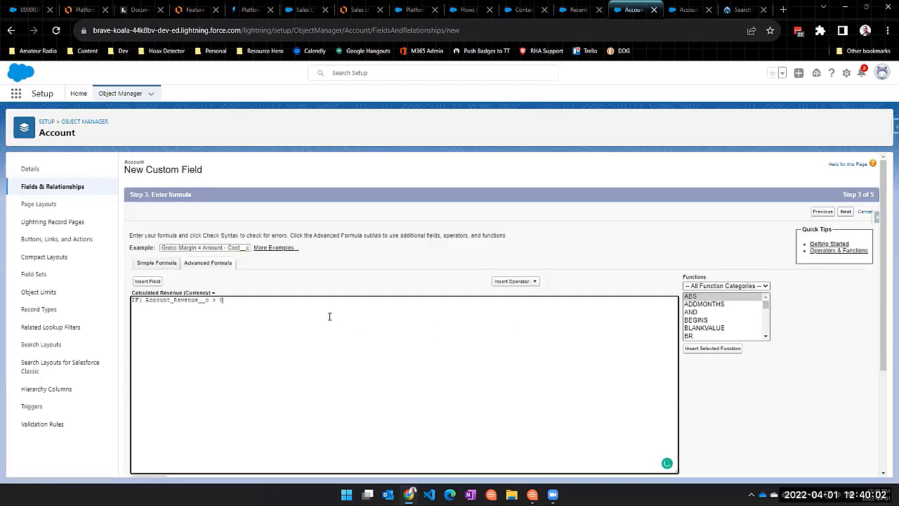
pyautogui.write('> 0,')
pyautogui.doubleClick(200, 301)
pyautogui.hotkey('ctrl', 'c')
pyautogui.click(240, 310)
pyautogui.hotkey('ctrl', 'v')
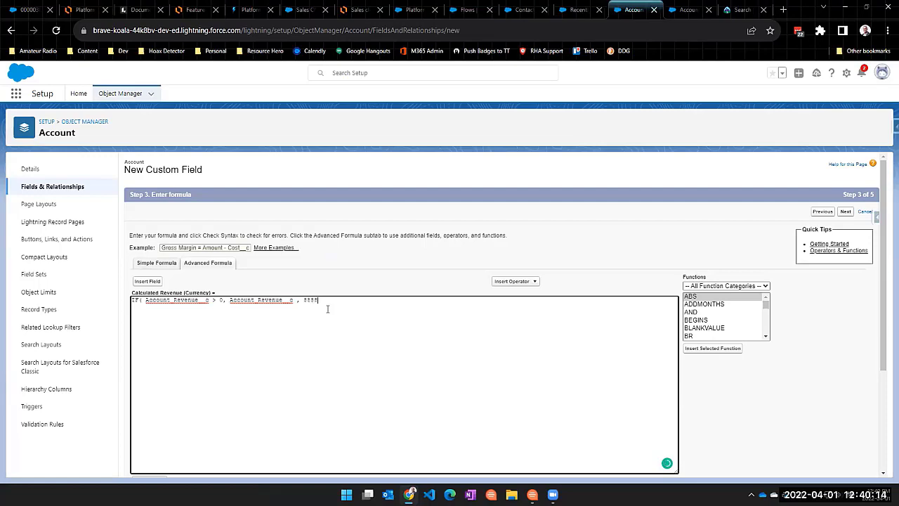
# Save the Calculated Revenue field, treating blank fields as zeroes and adding it to all four Account page layouts
pyautogui.scroll(-2, 520, 261)
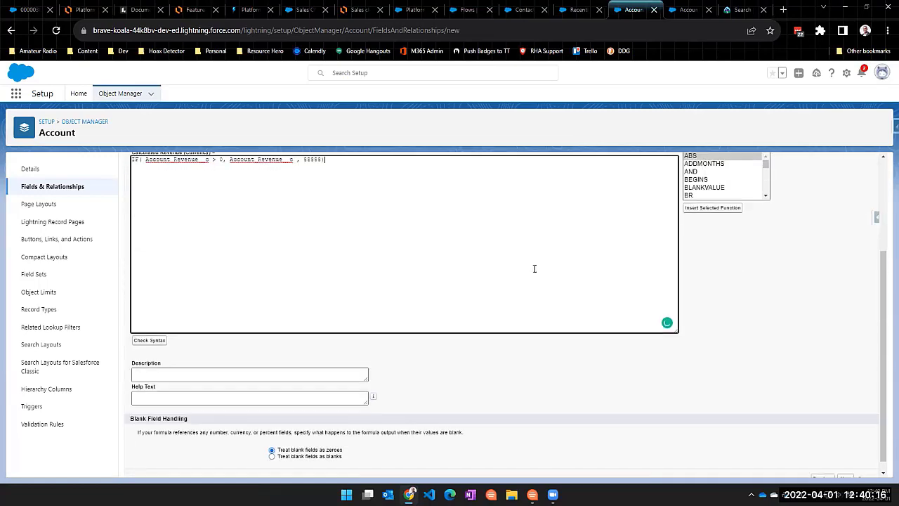
pyautogui.scroll(2, 703, 337)
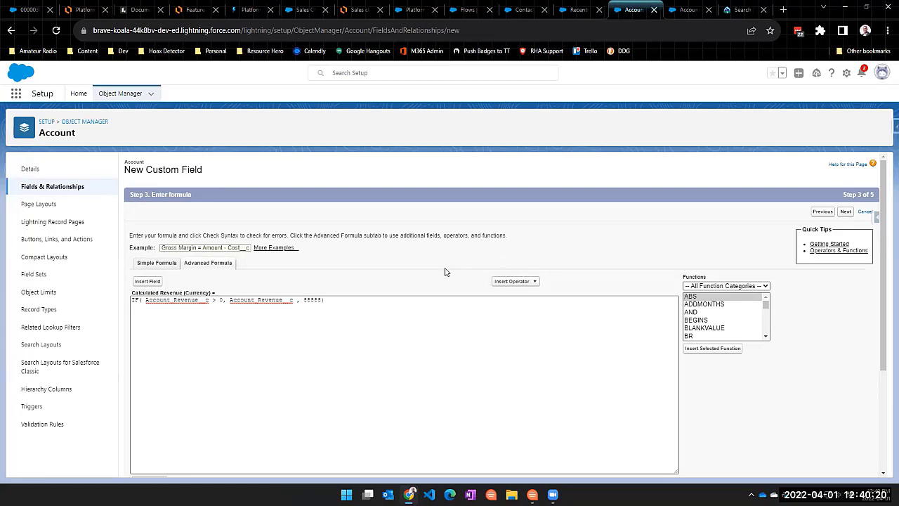
pyautogui.click(846, 213)
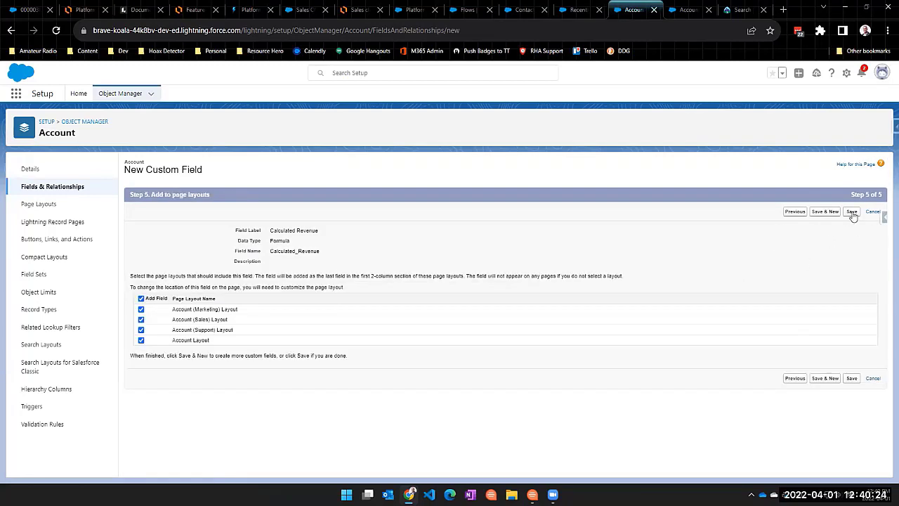
pyautogui.click(849, 215)
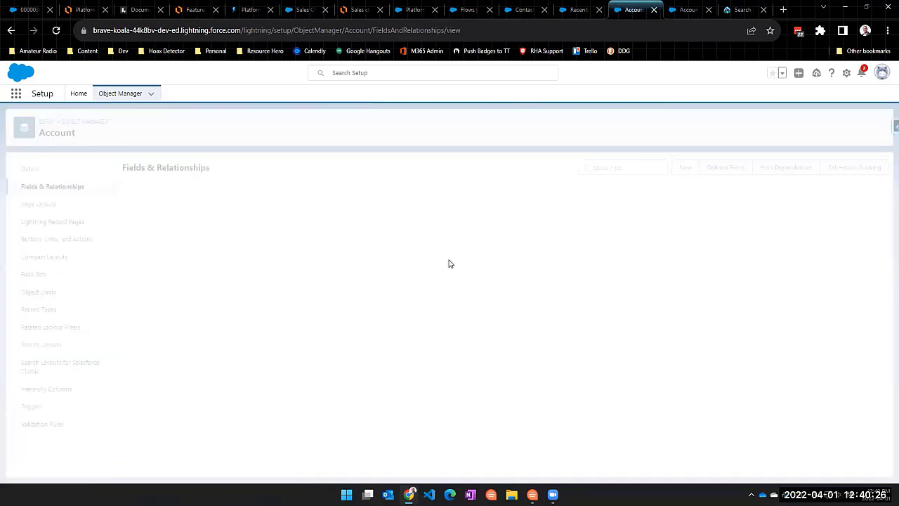
# Look for the Calculated Revenue field in the details of the "Test without a value" account, reloading the record
pyautogui.click(577, 10)
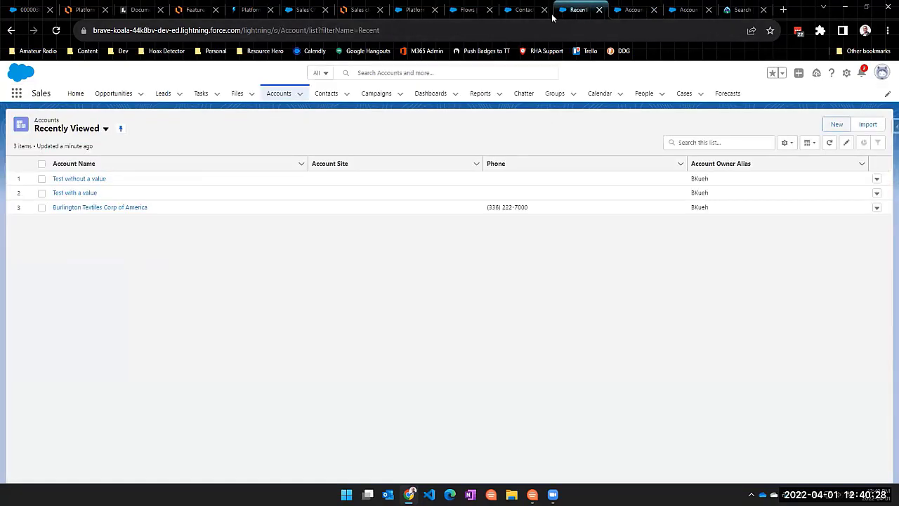
pyautogui.click(526, 10)
pyautogui.click(575, 10)
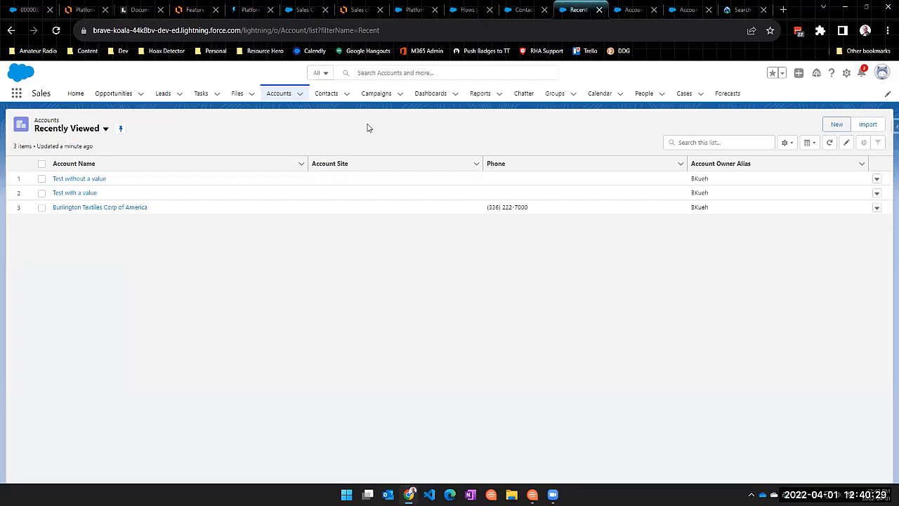
pyautogui.click(100, 179)
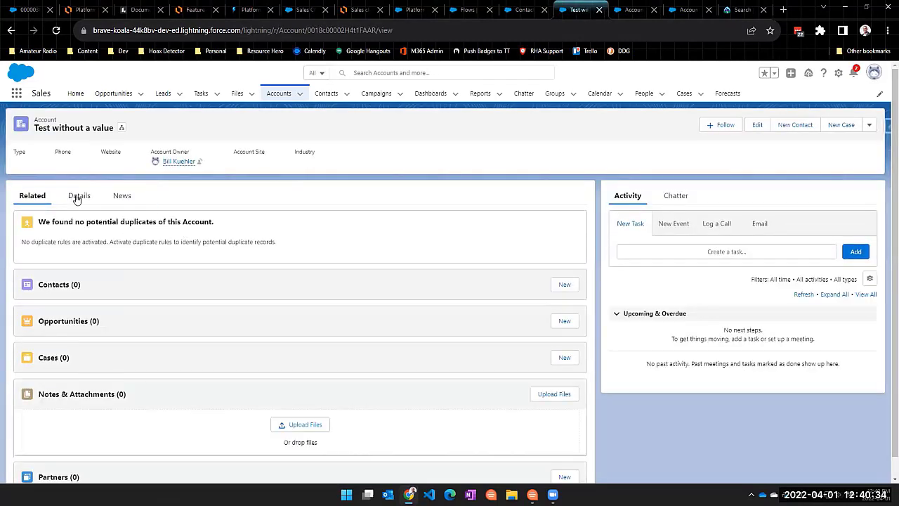
pyautogui.scroll(-3, 203, 249)
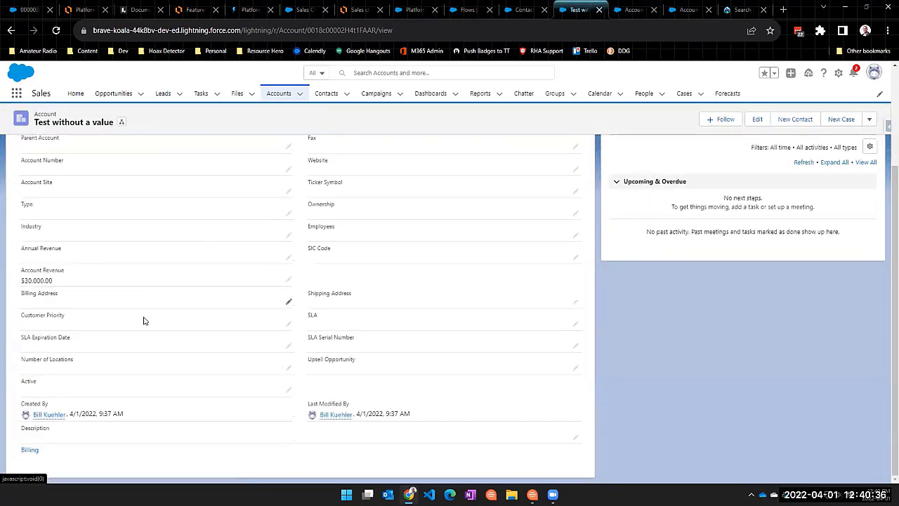
pyautogui.press('F5')
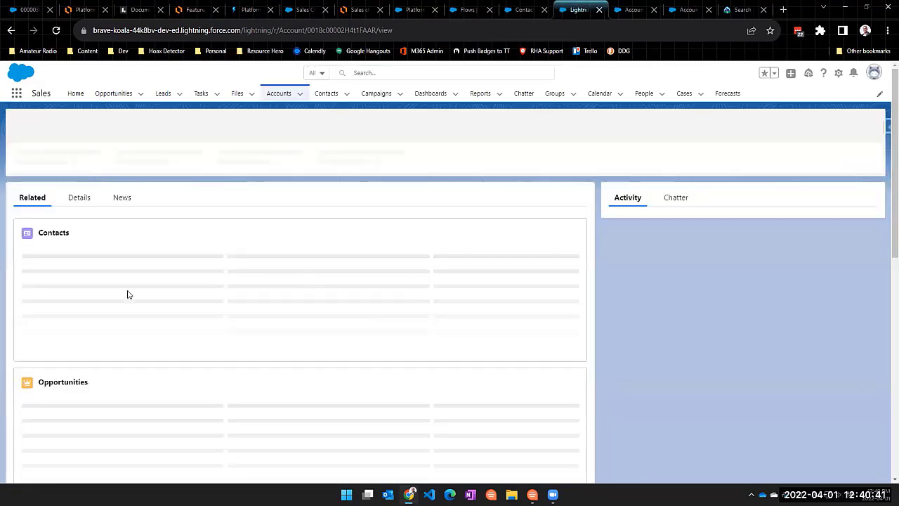
pyautogui.click(79, 198)
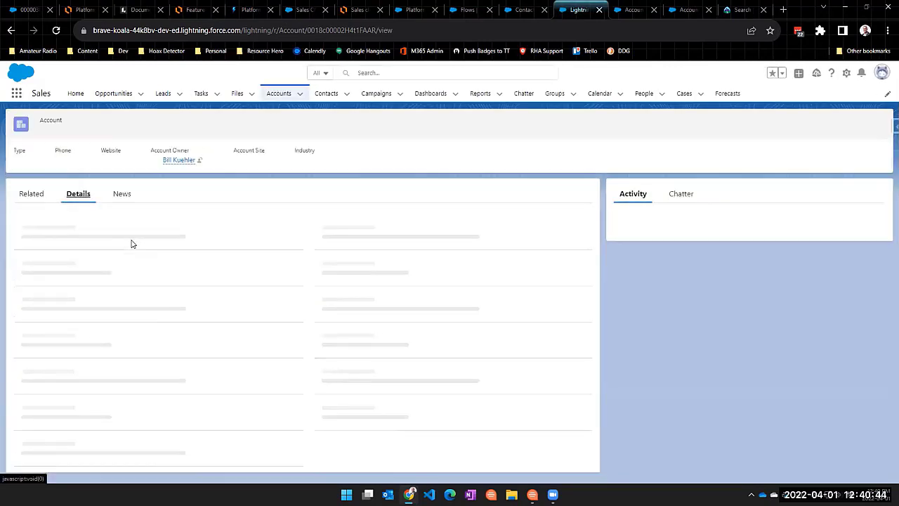
pyautogui.scroll(-2, 141, 256)
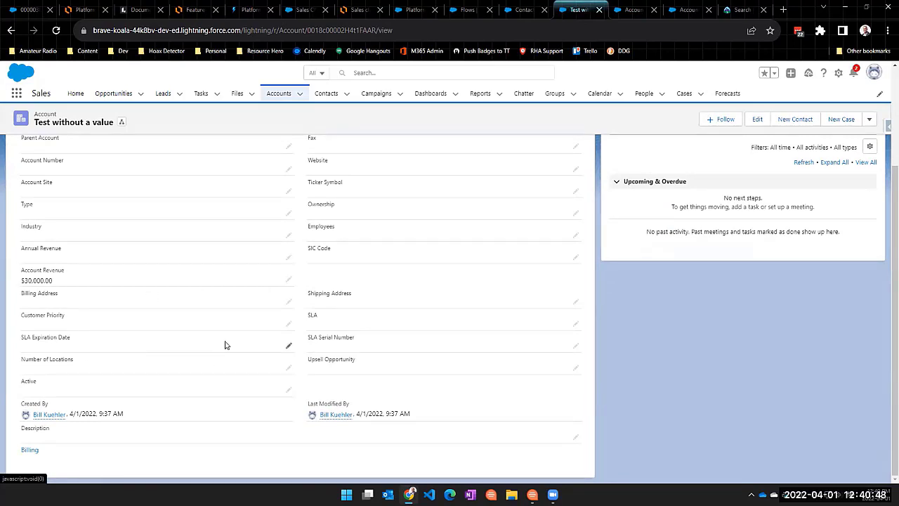
pyautogui.scroll(2, 224, 345)
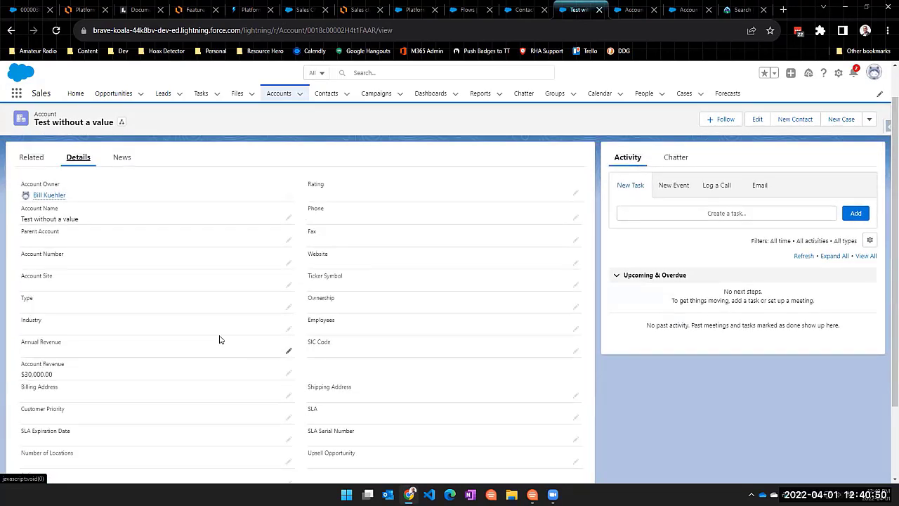
# Reload the "Test without a value" account once more and recheck its details for the Calculated Revenue field
pyautogui.press('F5')
pyautogui.click(635, 9)
pyautogui.click(577, 9)
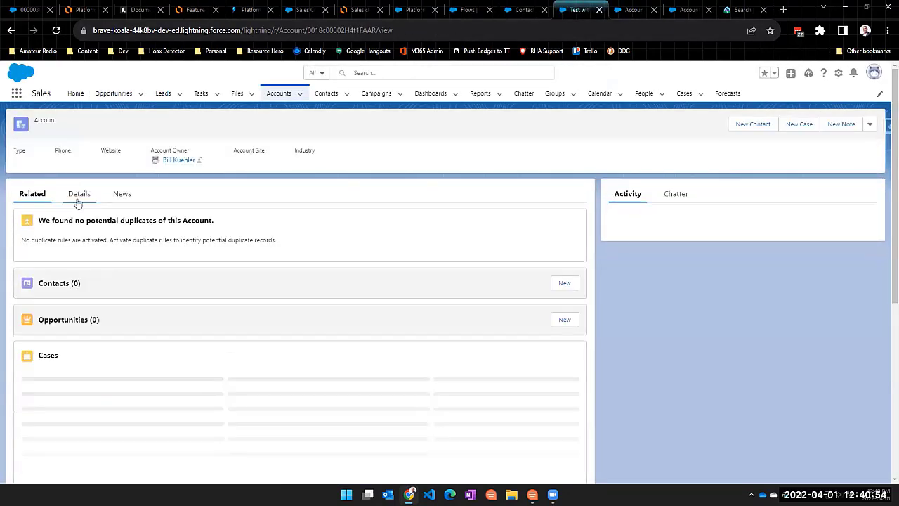
pyautogui.click(78, 202)
pyautogui.scroll(-1, 283, 267)
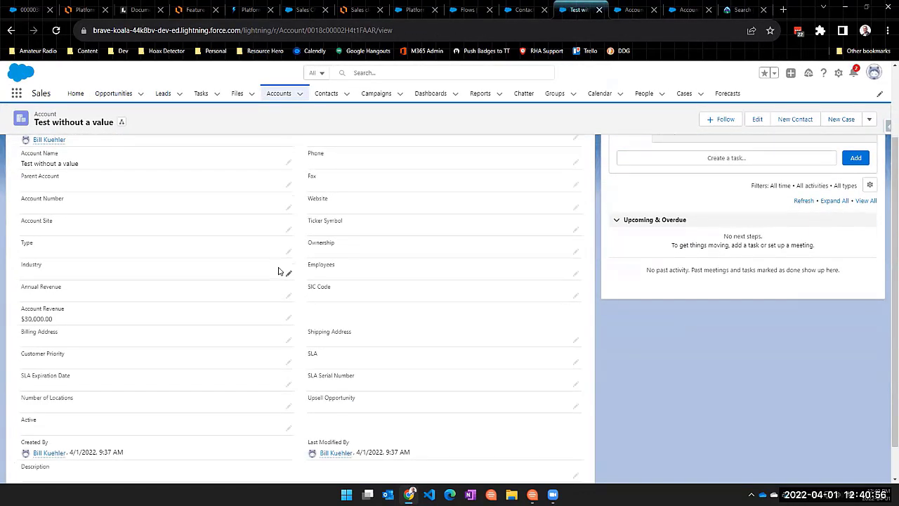
pyautogui.scroll(-1, 279, 271)
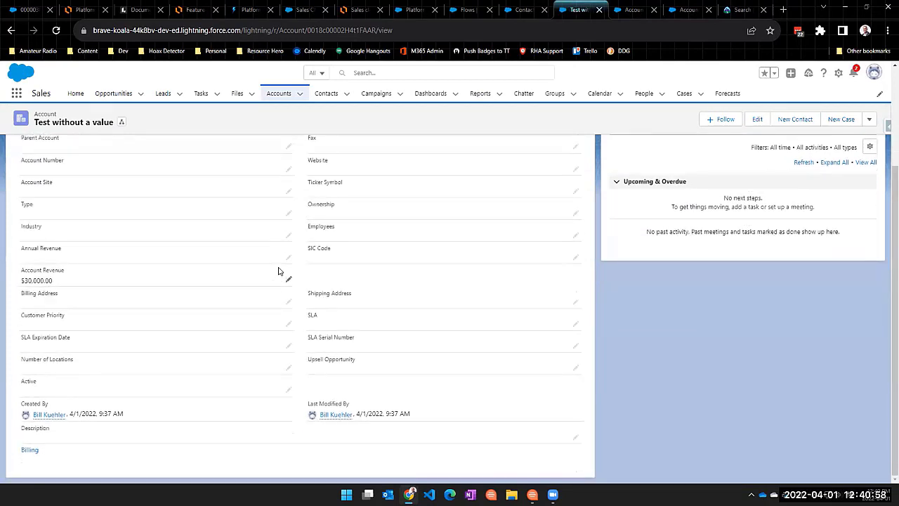
# Find Session Settings in Setup, review its caching options down to the end of the page, and leave without saving
pyautogui.click(632, 10)
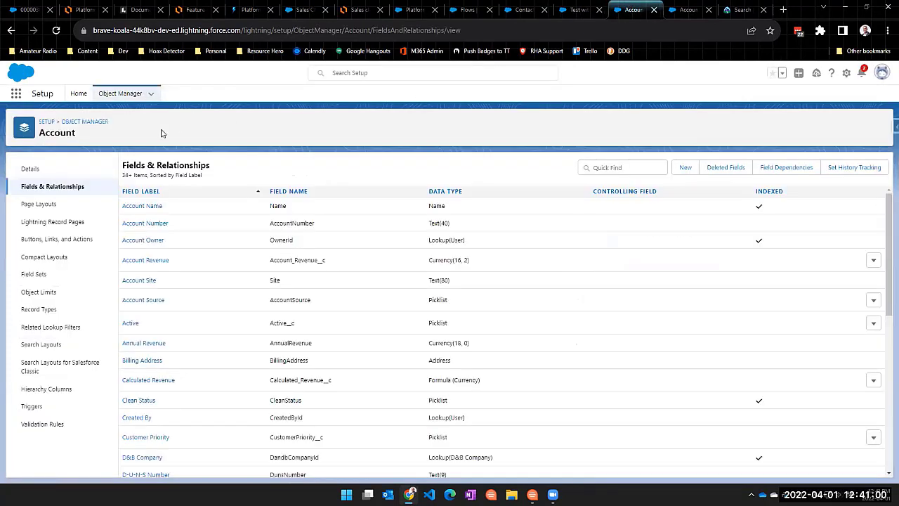
pyautogui.click(79, 93)
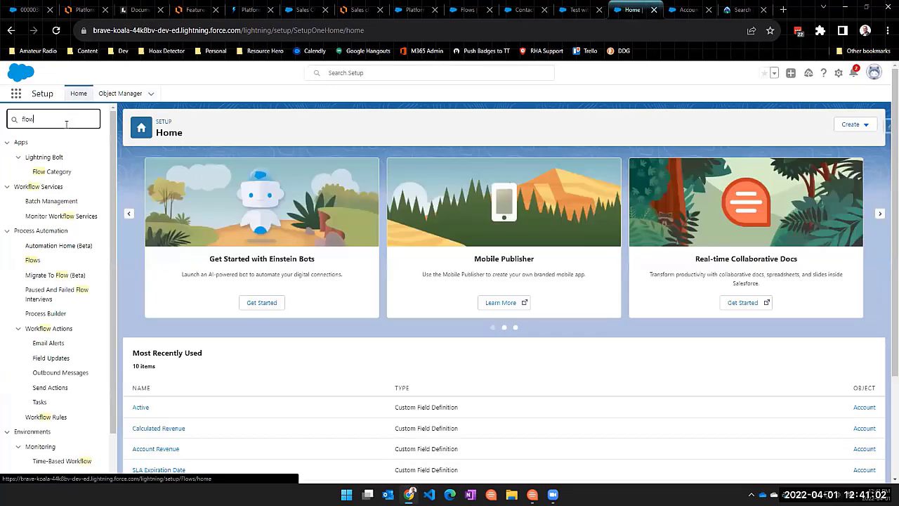
pyautogui.doubleClick(66, 123)
pyautogui.write('s')
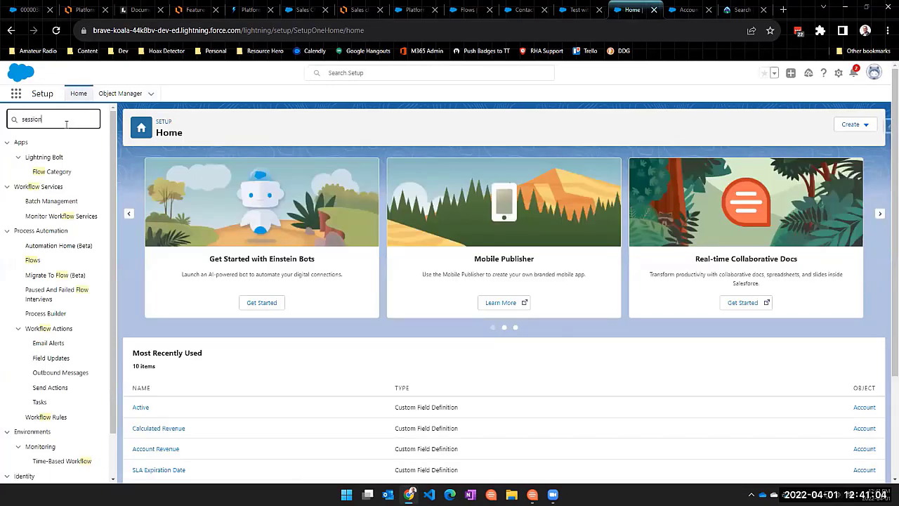
pyautogui.write('ession')
pyautogui.click(56, 172)
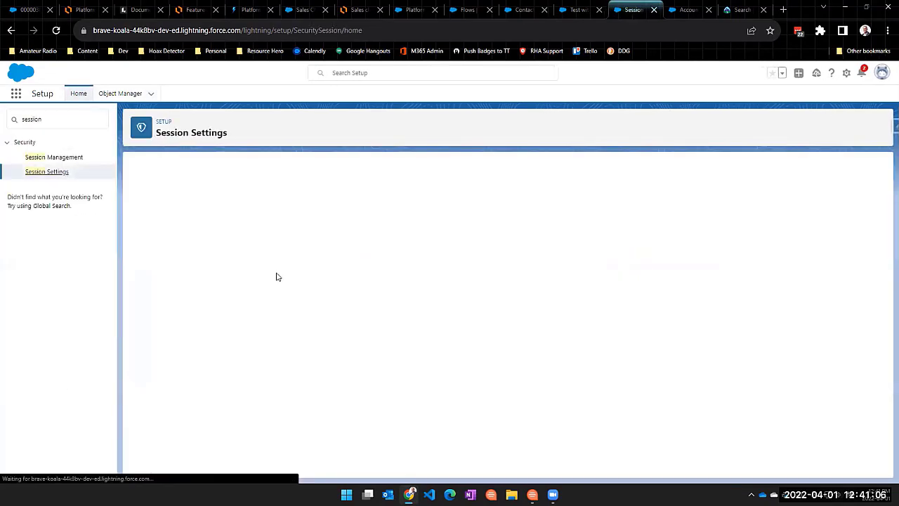
pyautogui.scroll(10, 204, 281)
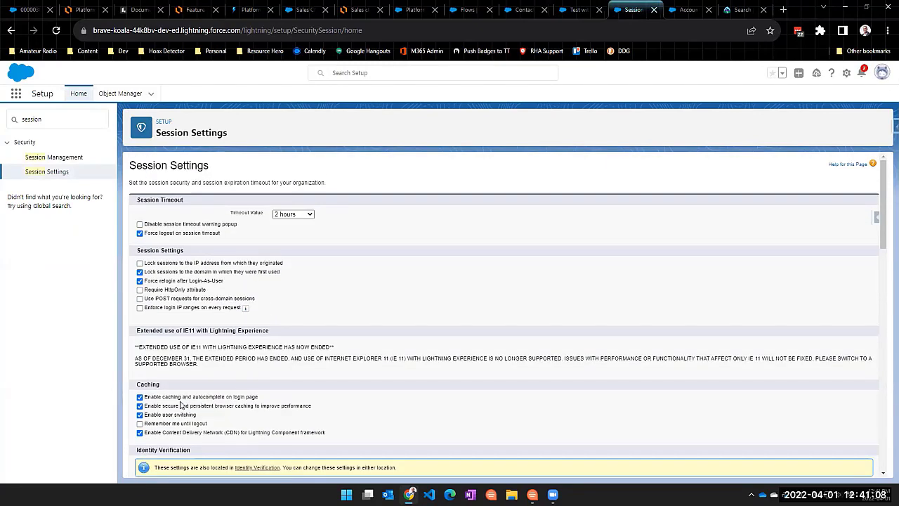
pyautogui.scroll(-10, 396, 398)
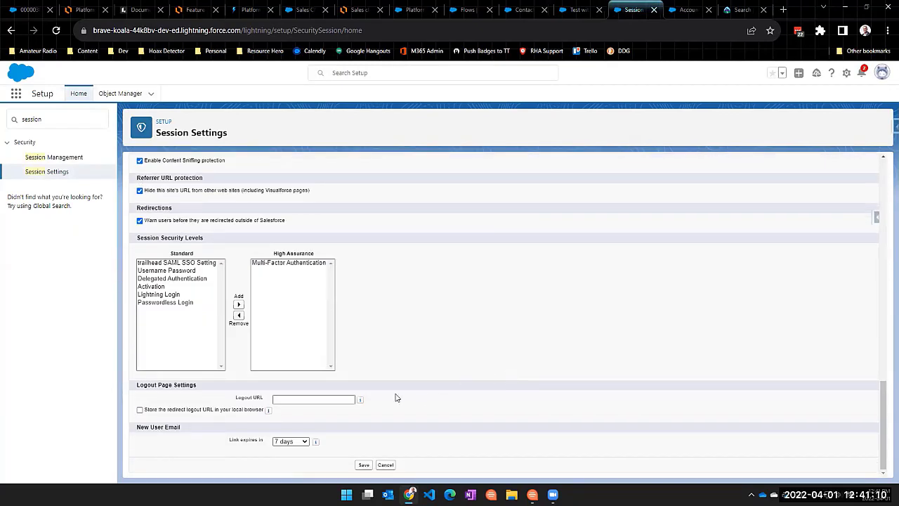
pyautogui.click(385, 464)
# Reload the "Test without a value" account and check its details for the Calculated Revenue field
pyautogui.click(575, 10)
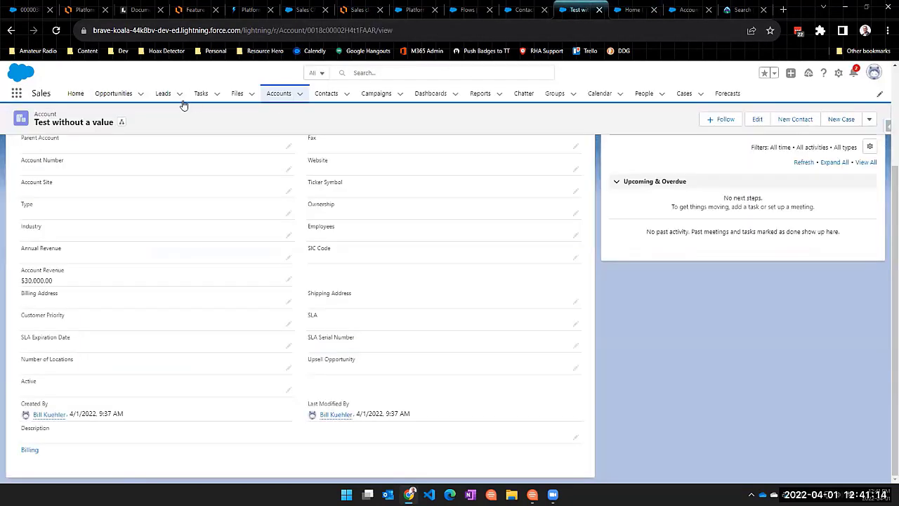
pyautogui.press('F5')
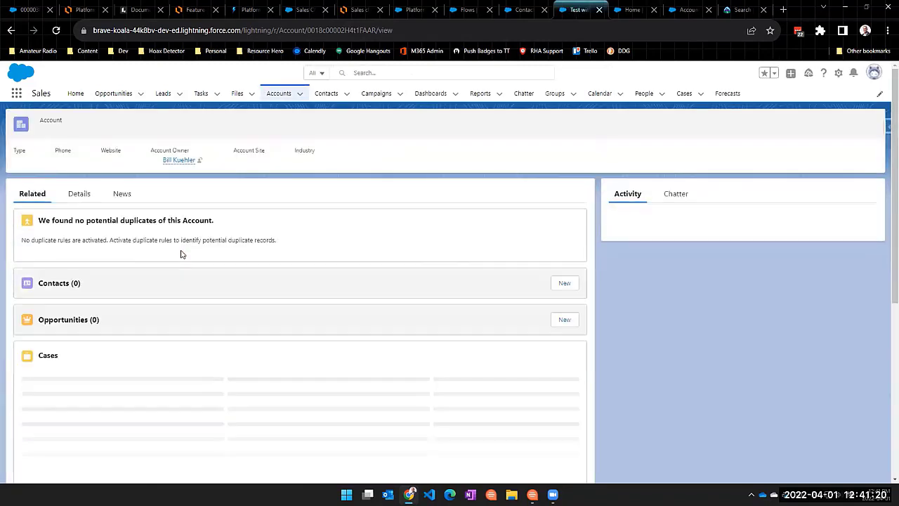
pyautogui.click(73, 198)
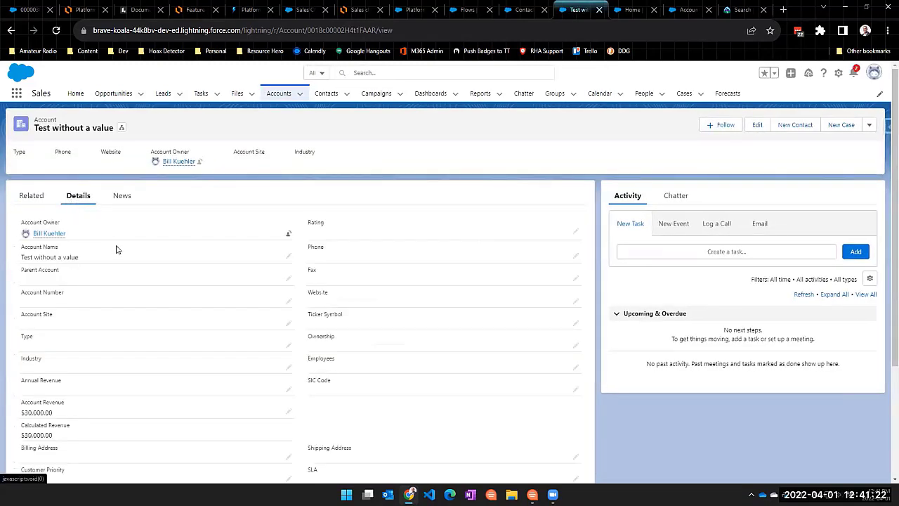
pyautogui.scroll(-2, 120, 281)
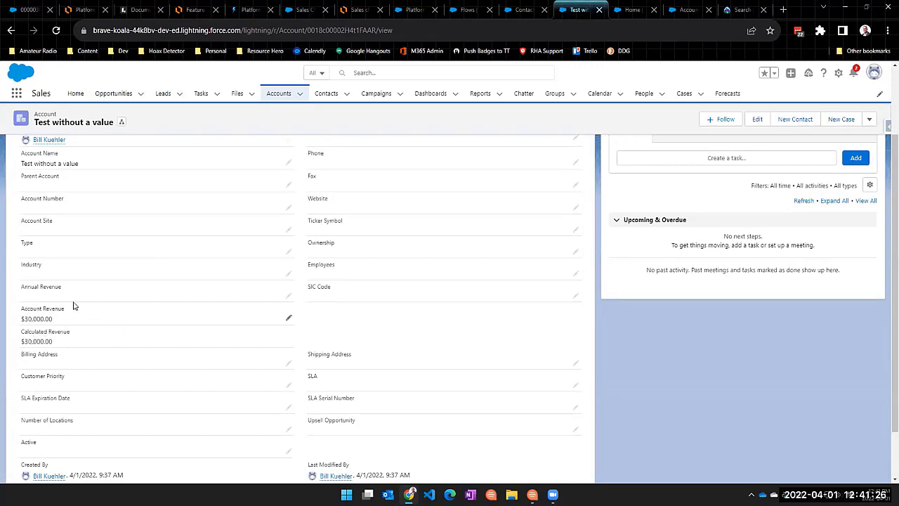
# Clear the Account Revenue value on the "Test without a value" account and save the record
pyautogui.click(287, 318)
pyautogui.doubleClick(49, 327)
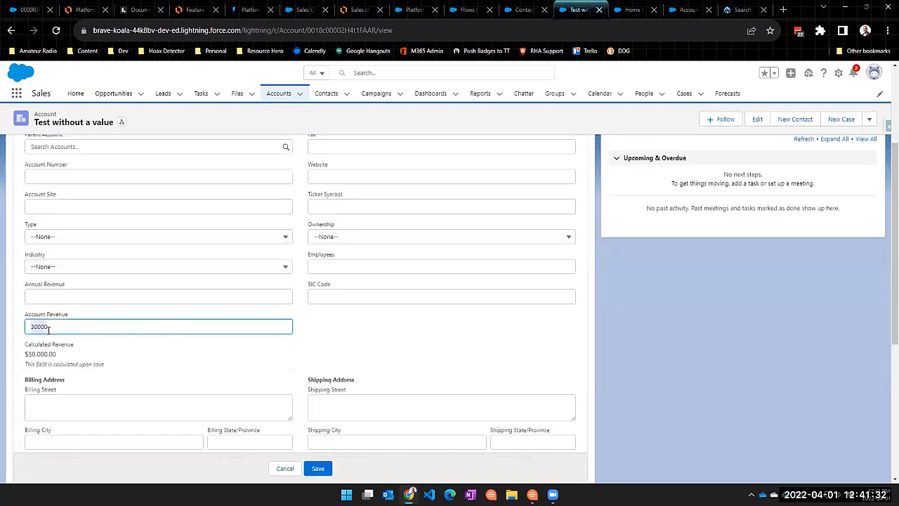
pyautogui.press('BackSpace')
pyautogui.click(319, 468)
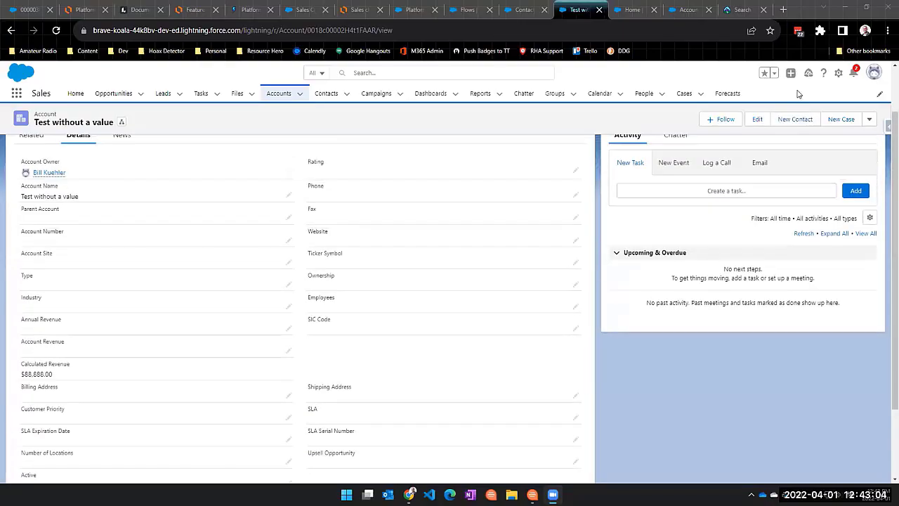
pyautogui.scroll(1, 794, 88)
pyautogui.click(773, 73)
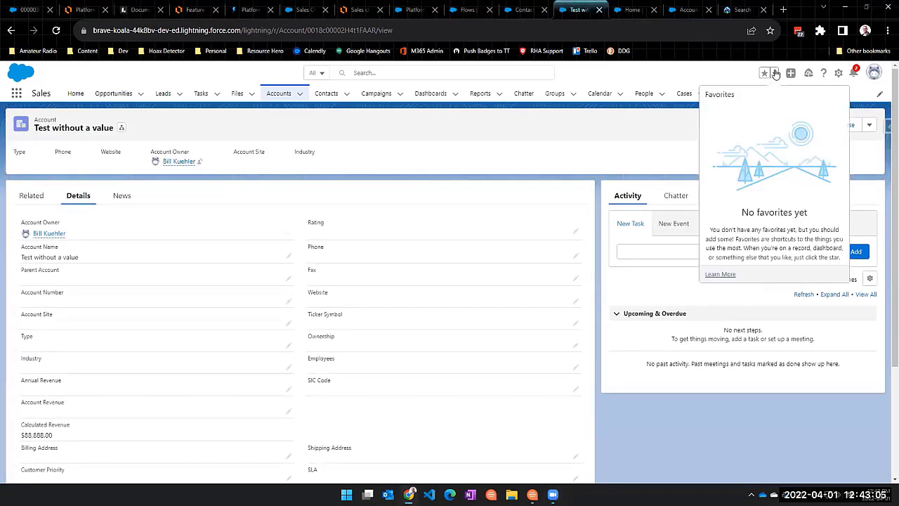
pyautogui.click(735, 77)
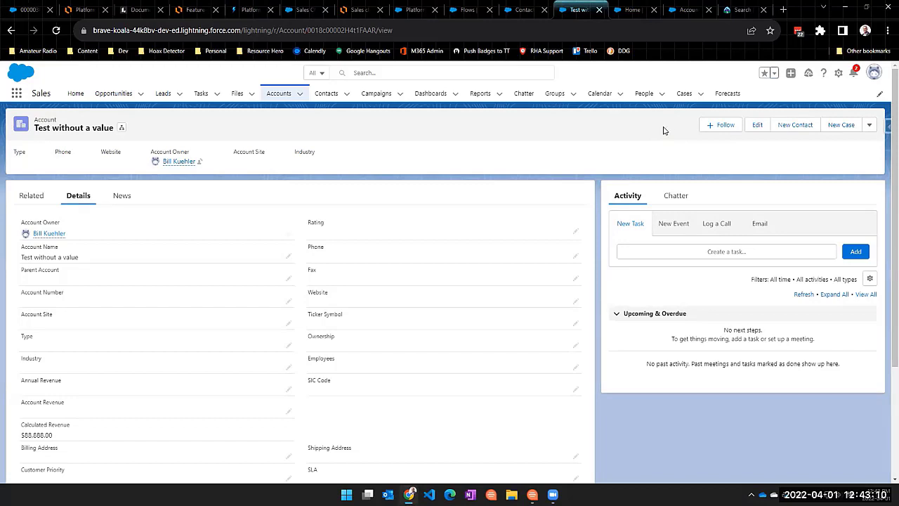
# Find Flows in Setup and create a new flow of the Screen Flow type
pyautogui.click(633, 10)
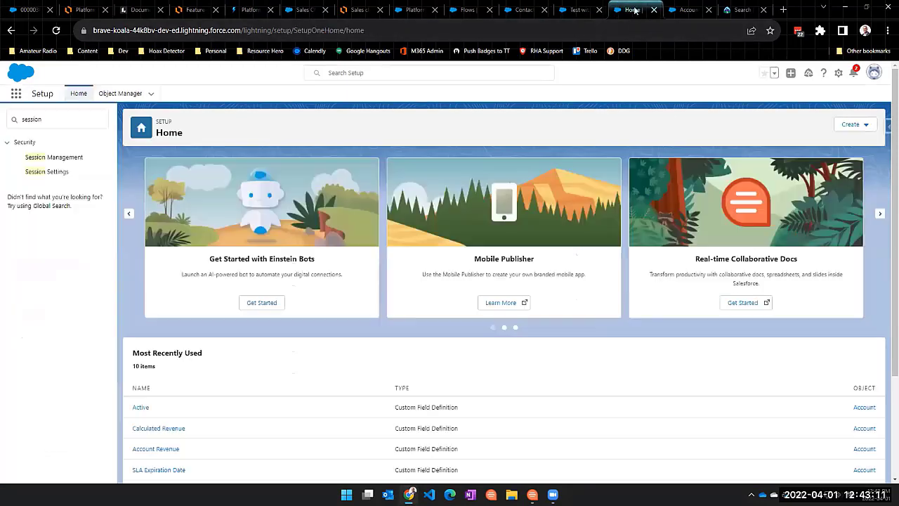
pyautogui.click(66, 115)
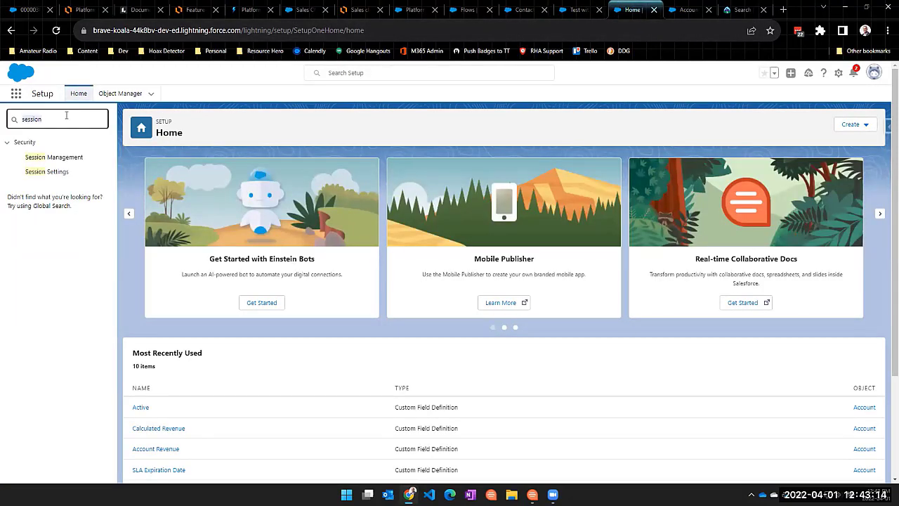
pyautogui.write('flow')
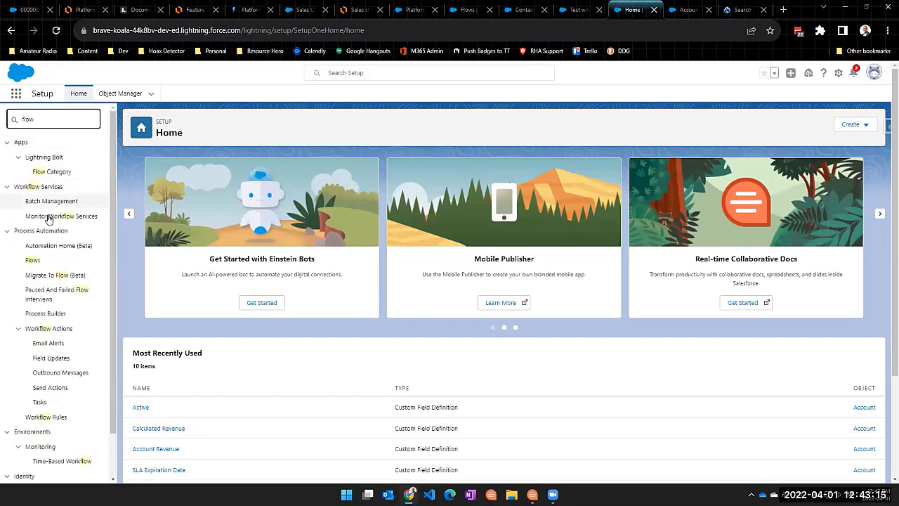
pyautogui.click(33, 260)
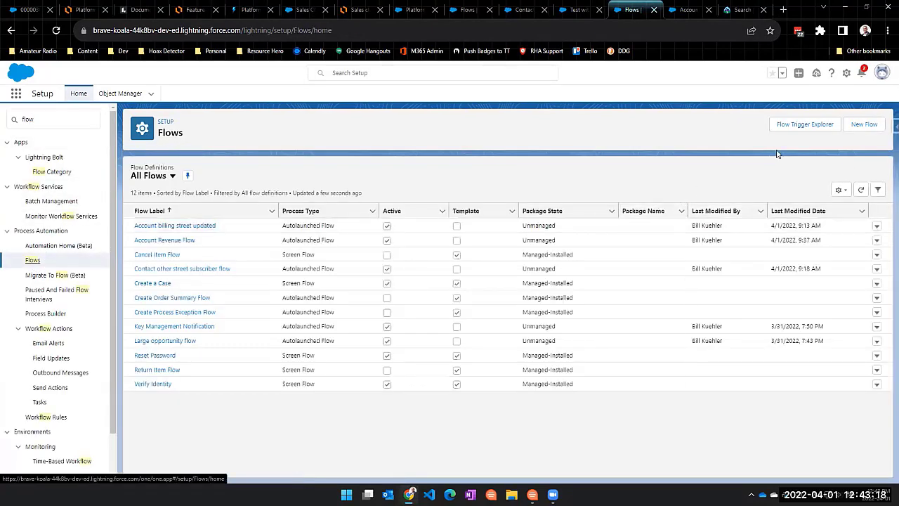
pyautogui.click(864, 125)
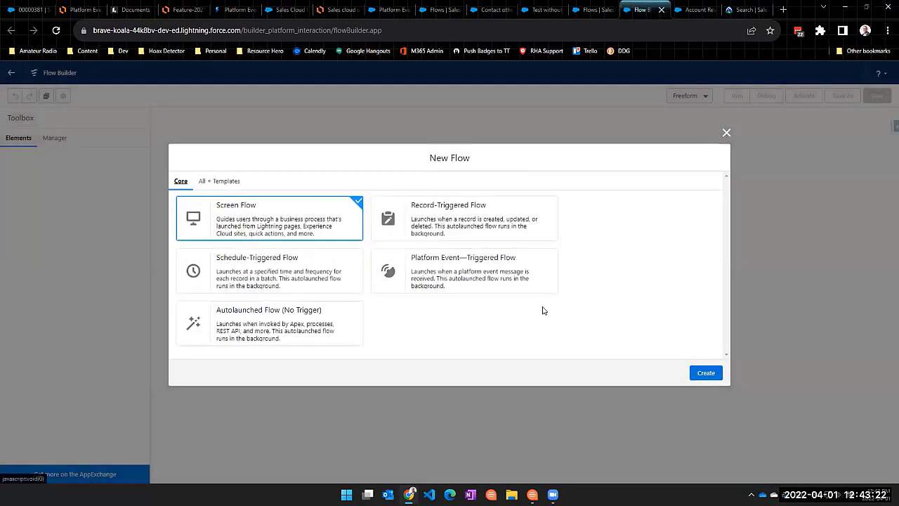
pyautogui.click(704, 373)
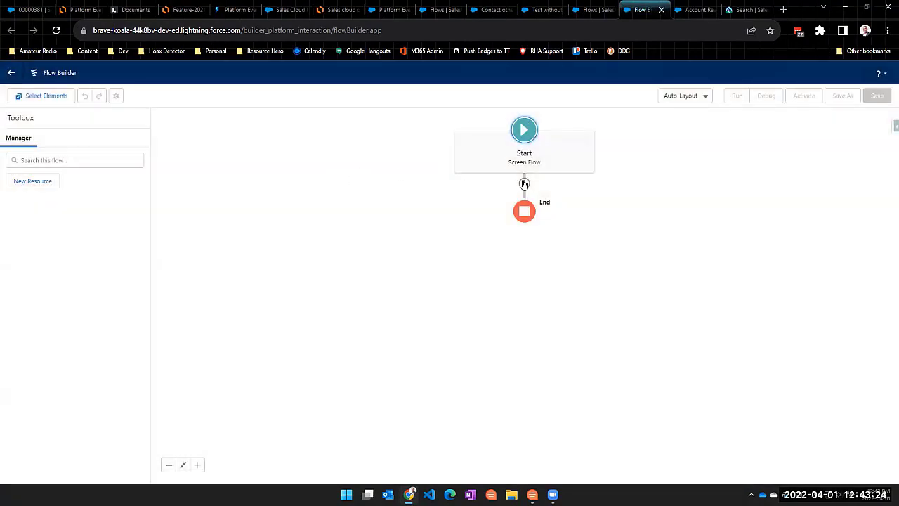
# Add a Screen element between the flow's start and end and label it "Some screen"
pyautogui.click(524, 183)
pyautogui.click(492, 215)
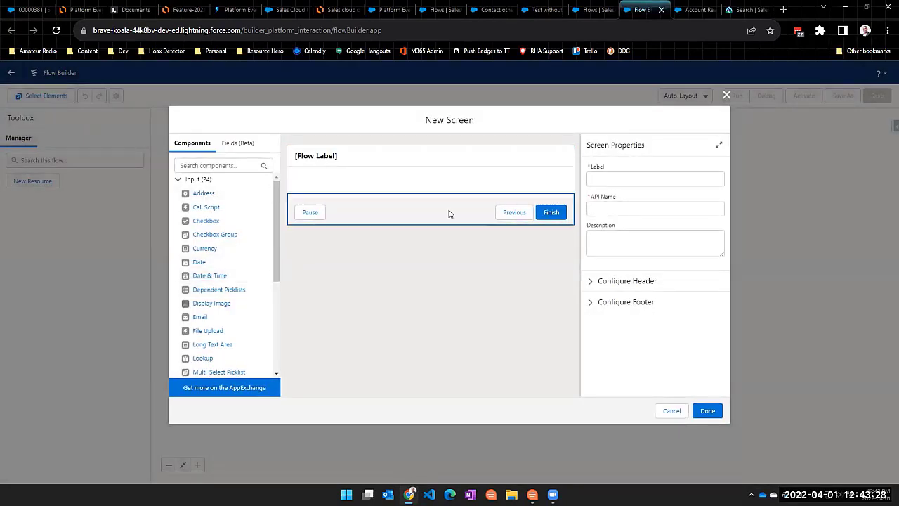
pyautogui.click(631, 178)
pyautogui.write('Some screen')
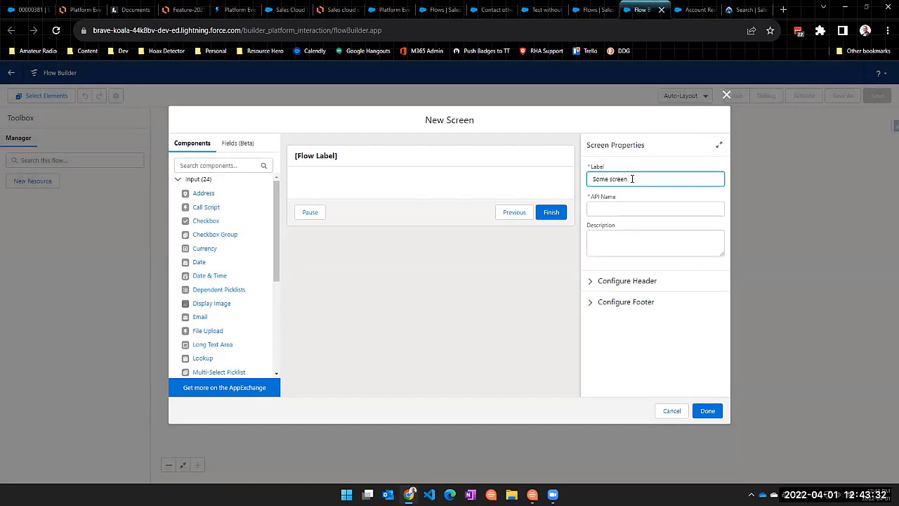
pyautogui.press('Tab')
# Add a Display Text component named Displaytextwhatever reading "This is displaying from an action." and finish the screen
pyautogui.scroll(-5, 211, 309)
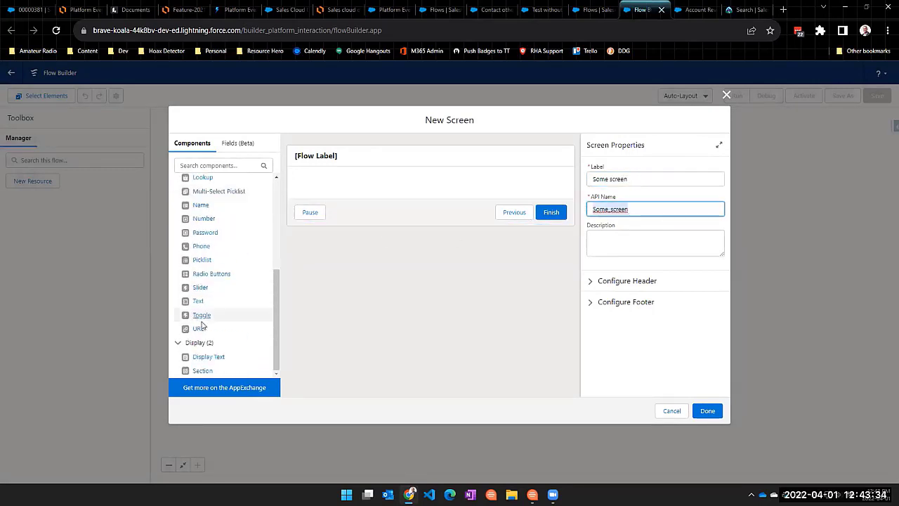
pyautogui.moveTo(208, 356); pyautogui.dragTo(383, 186)
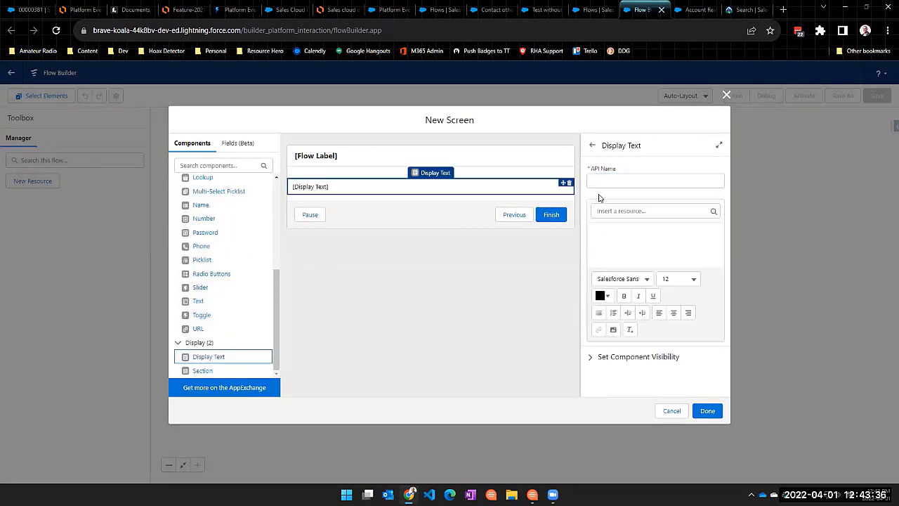
pyautogui.click(613, 178)
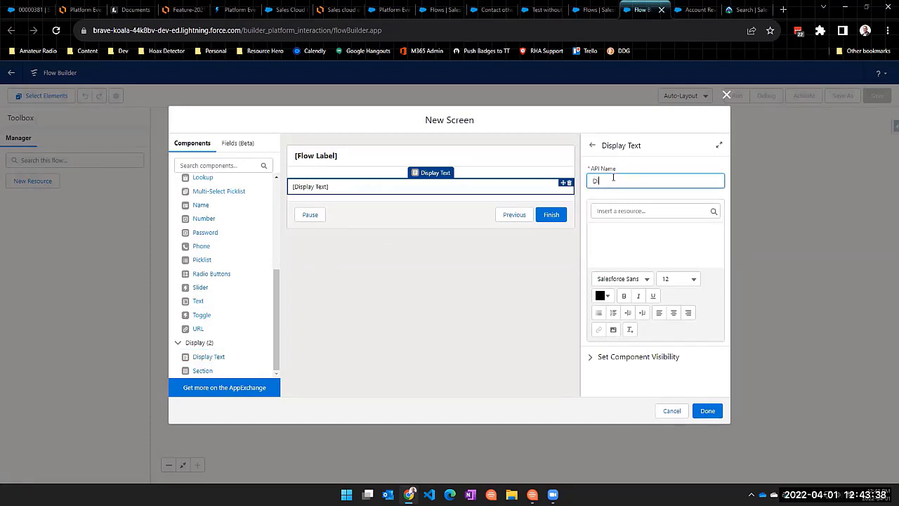
pyautogui.write('Displaytextwhatever')
pyautogui.press('Tab')
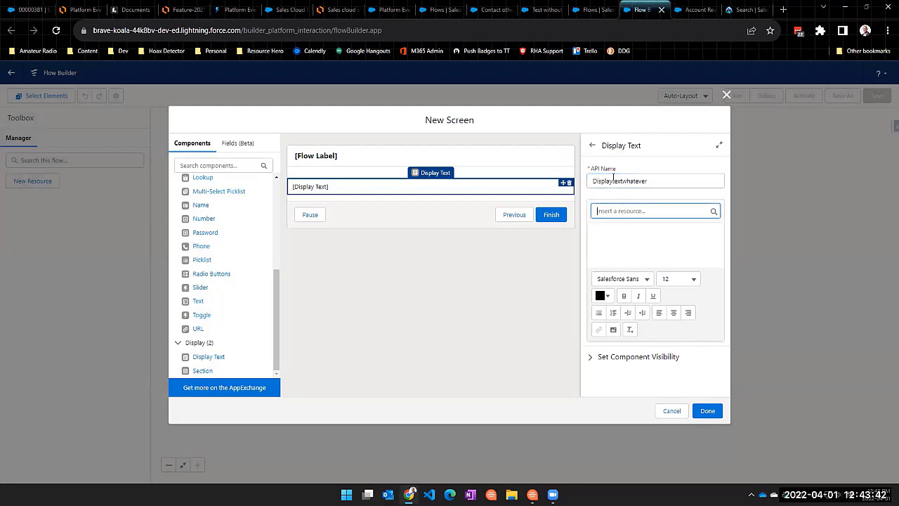
pyautogui.click(622, 243)
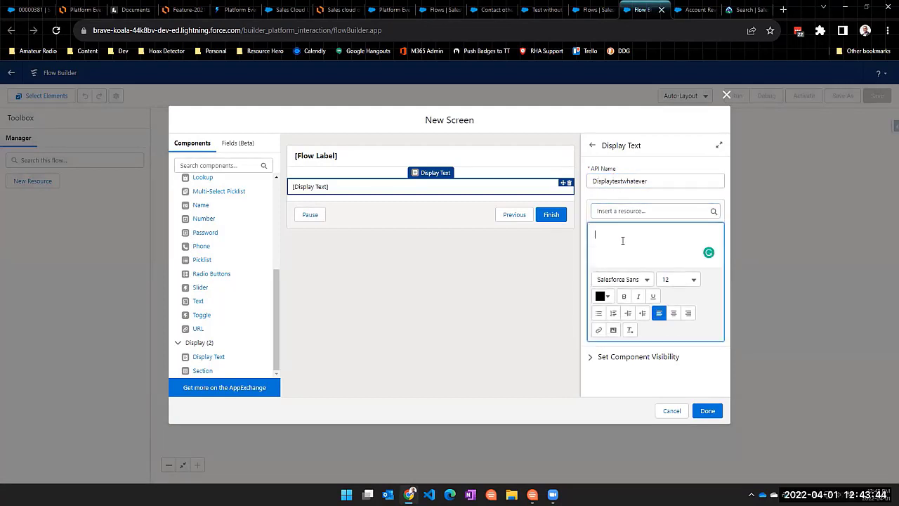
pyautogui.write('This is ')
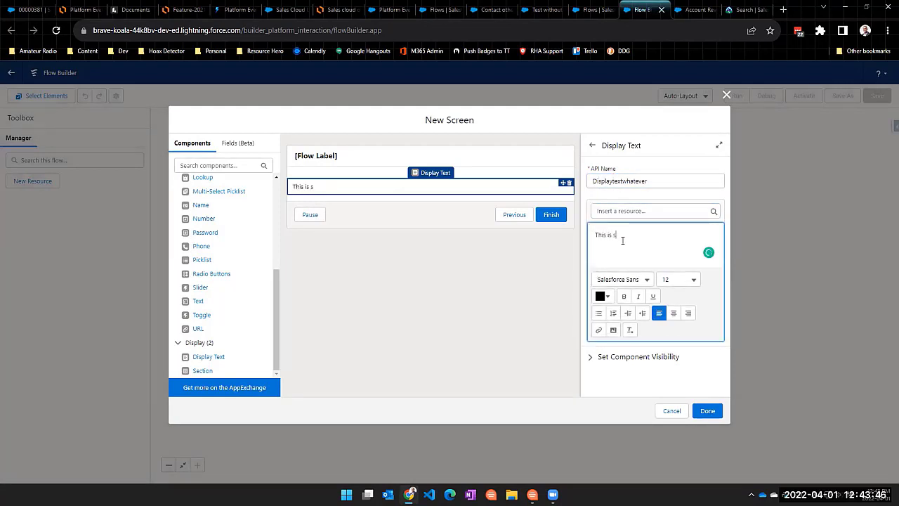
pyautogui.write('displaying from an action.')
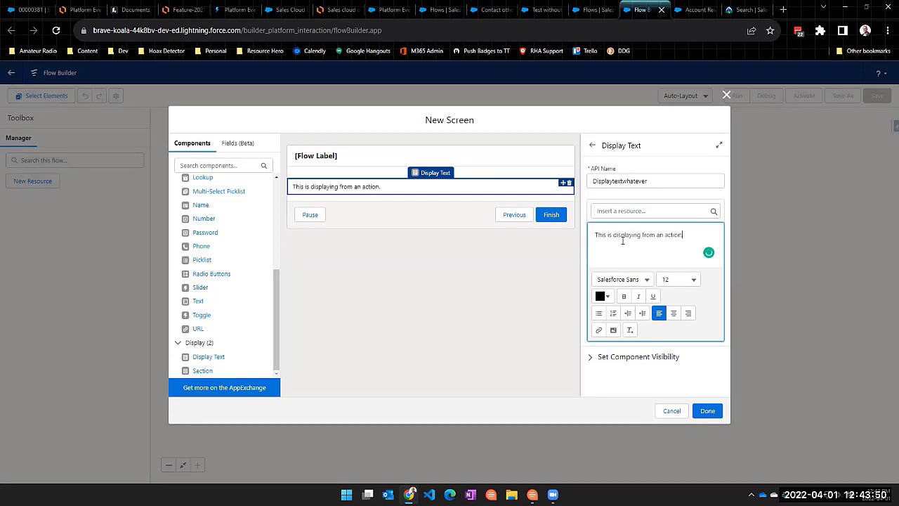
pyautogui.click(443, 271)
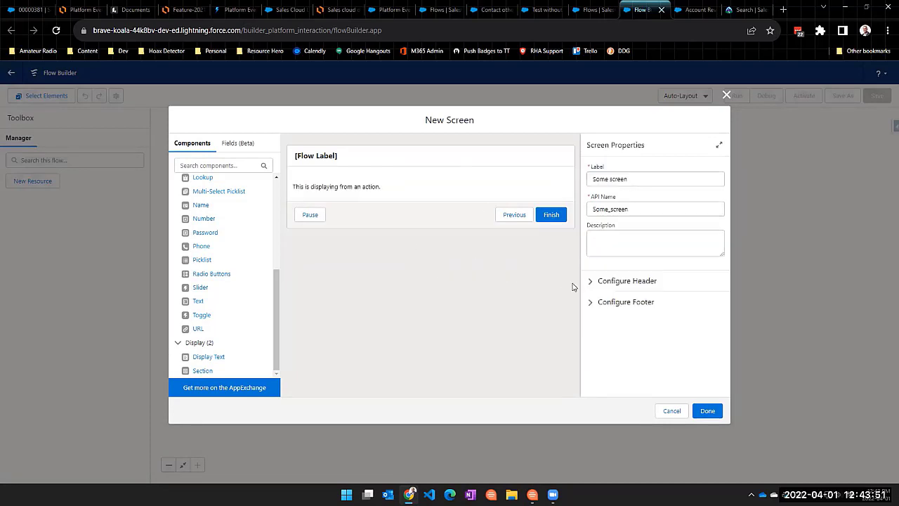
pyautogui.click(408, 197)
pyautogui.click(707, 410)
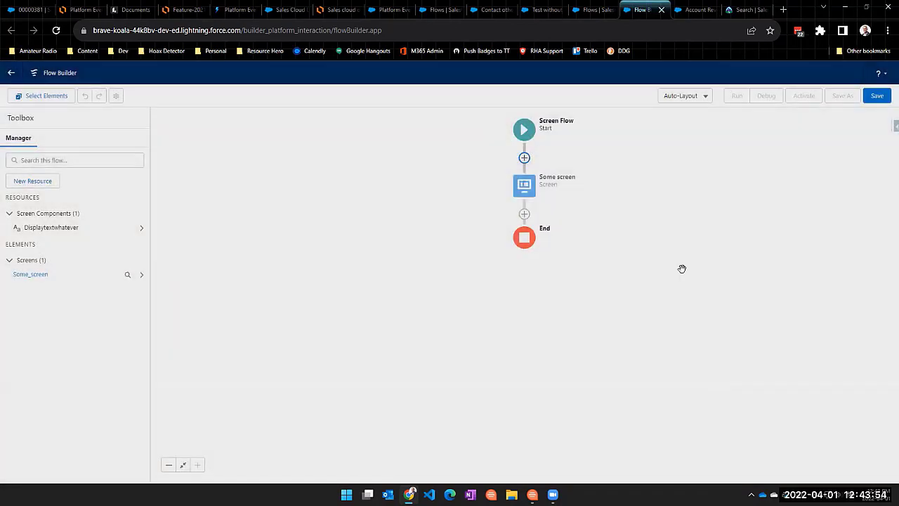
# Save the flow with the label "Sample screen flow" and activate it
pyautogui.click(878, 96)
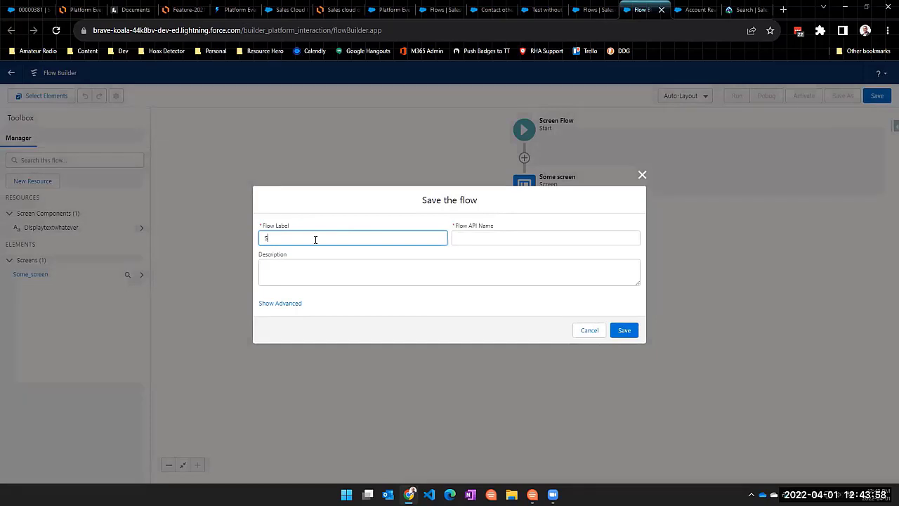
pyautogui.write('Sample screen flow')
pyautogui.press('Tab')
pyautogui.click(623, 329)
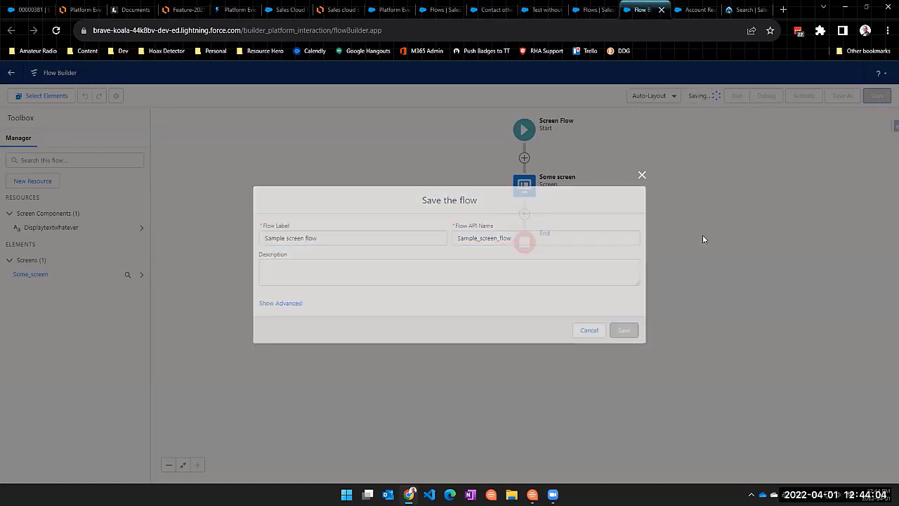
pyautogui.click(807, 101)
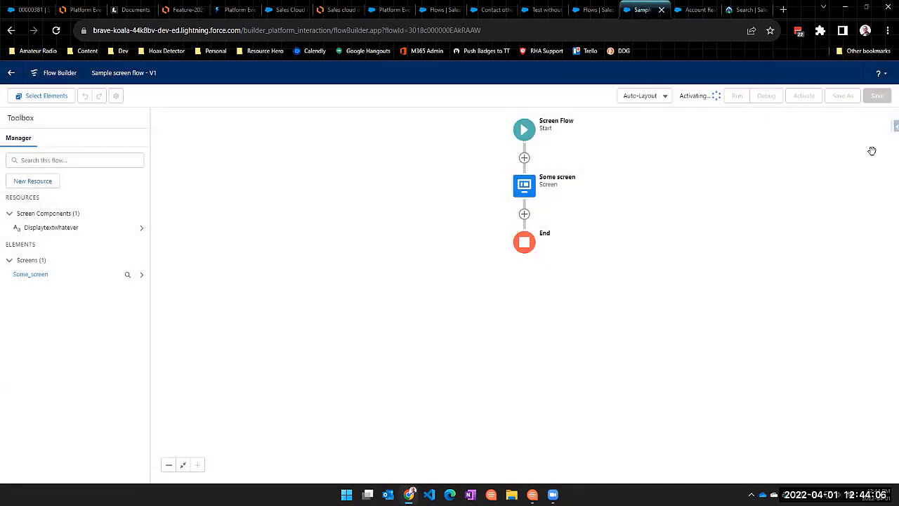
pyautogui.click(592, 9)
pyautogui.click(544, 9)
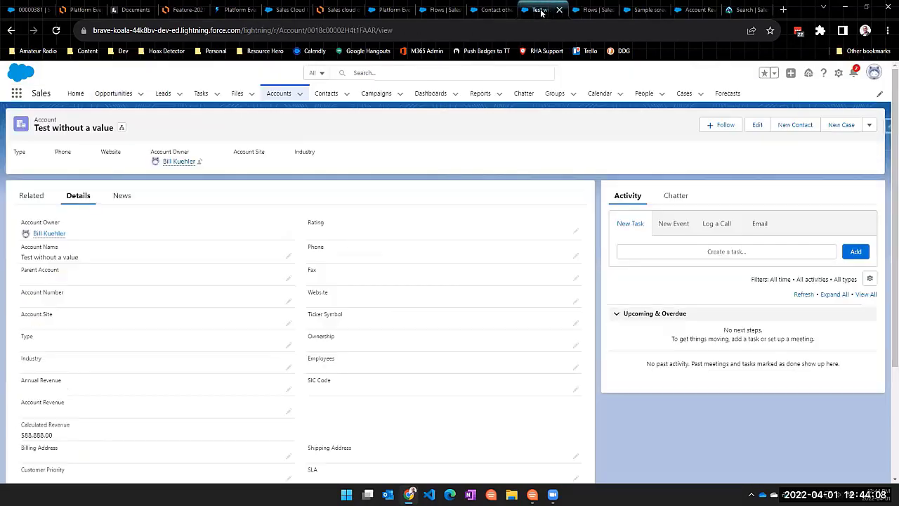
pyautogui.click(838, 73)
pyautogui.click(789, 181)
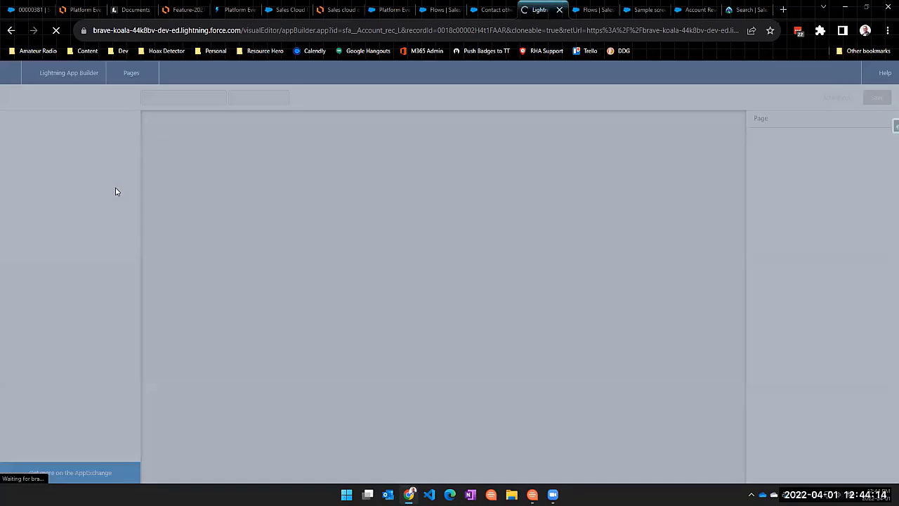
# Start a new action on the Account object in Object Manager with the action type Flow, using Sample screen flow
pyautogui.hotkey('ctrl', 'Tab')
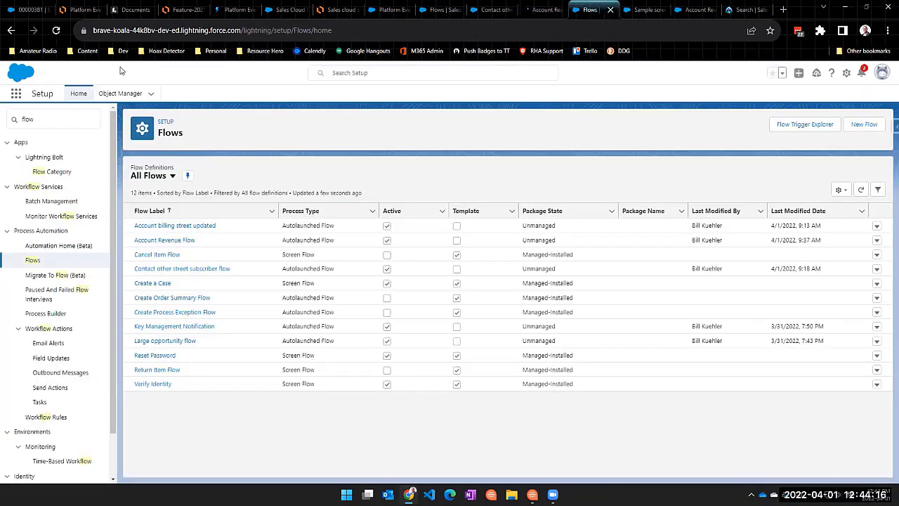
pyautogui.click(137, 95)
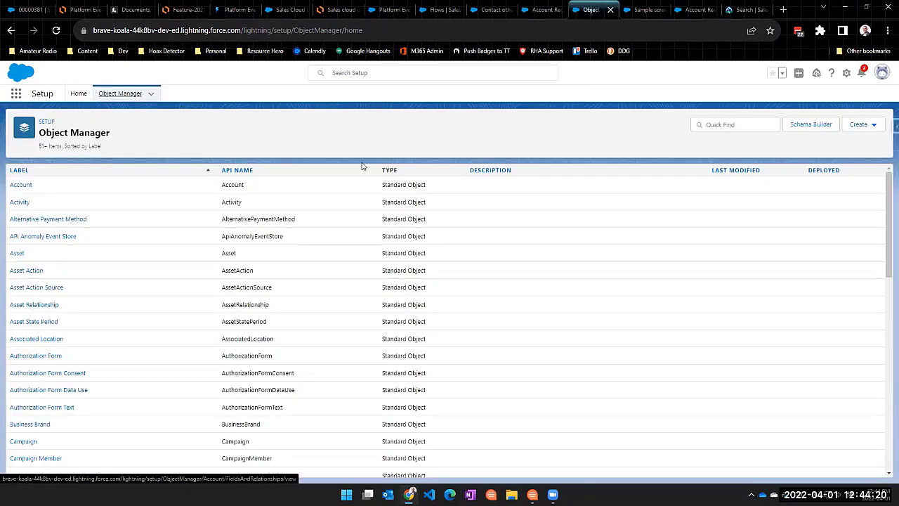
pyautogui.click(58, 186)
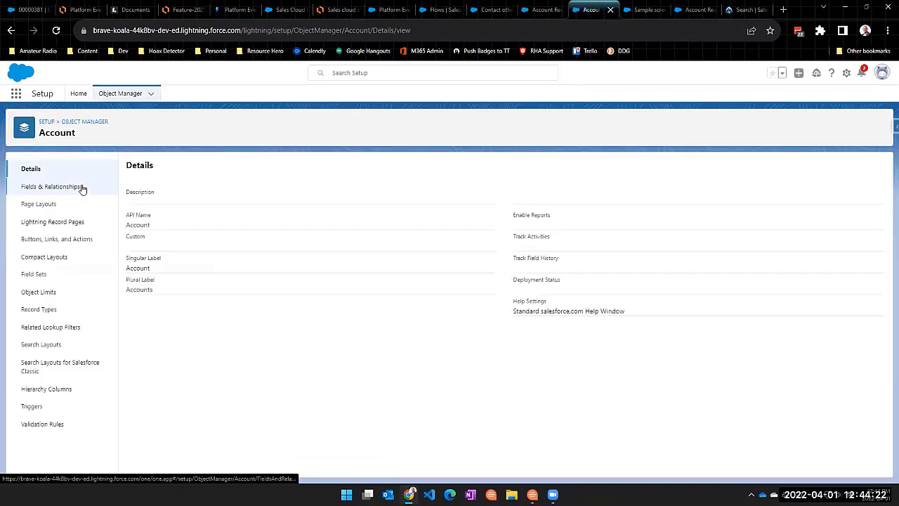
pyautogui.click(41, 241)
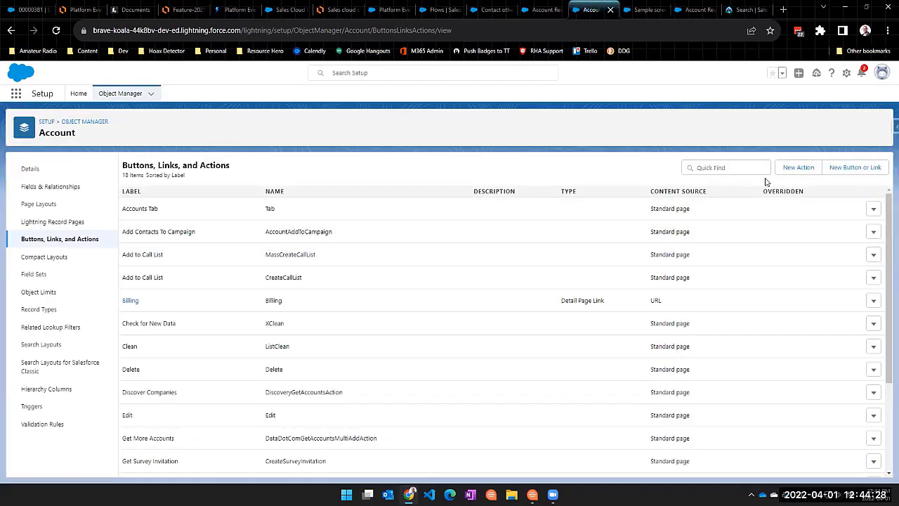
pyautogui.click(813, 171)
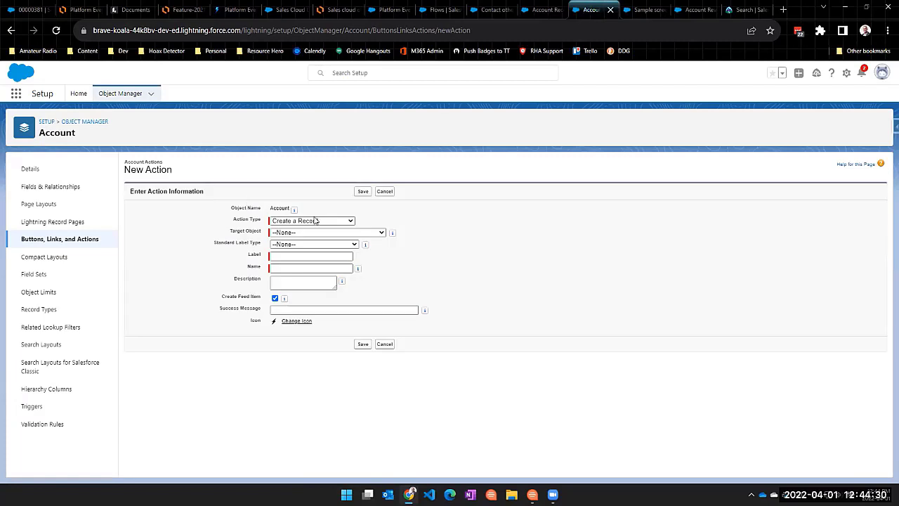
pyautogui.click(314, 221)
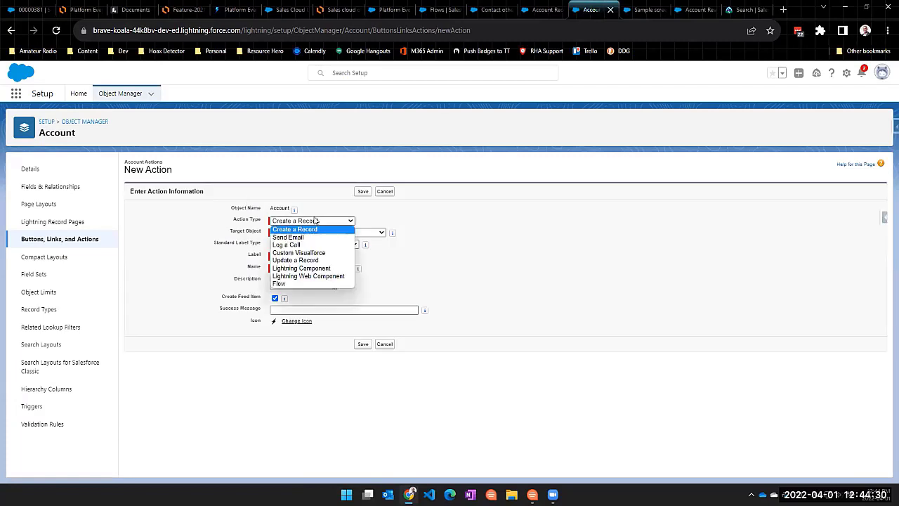
pyautogui.click(286, 284)
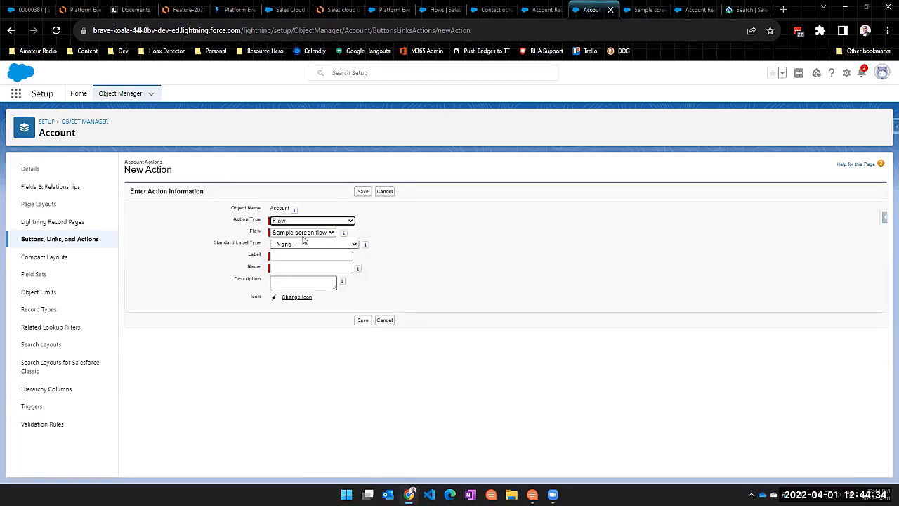
# Label the new Account action "Show my screen" and save it
pyautogui.click(314, 255)
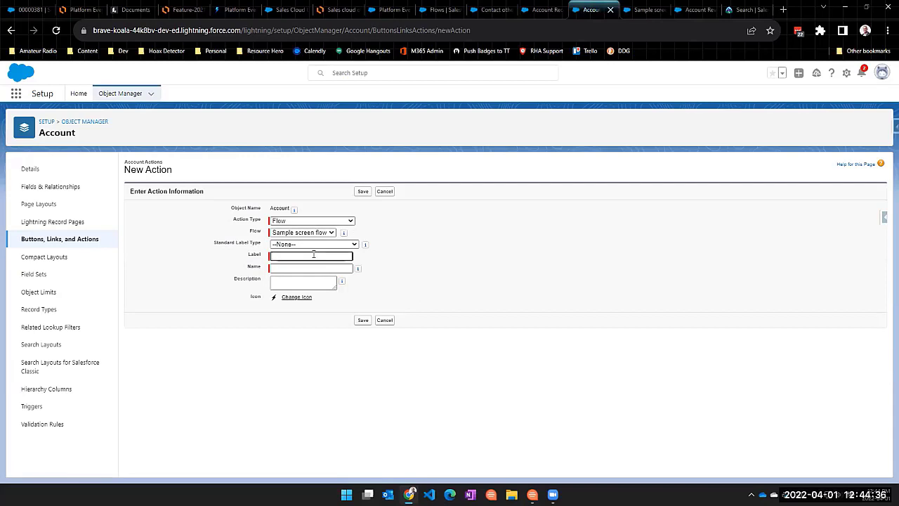
pyautogui.write('Show my screen')
pyautogui.press('Tab')
pyautogui.click(362, 191)
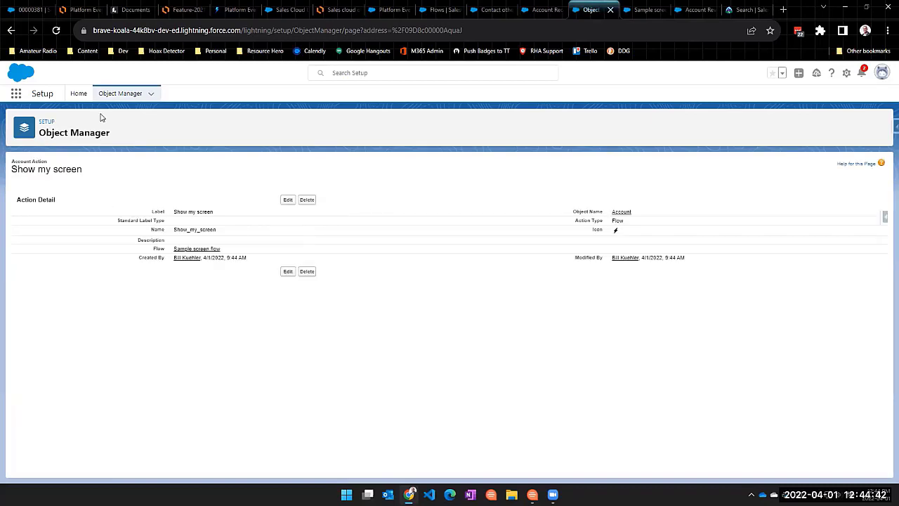
# Check the page layout assignments of the Account object and open Account Layout for editing
pyautogui.click(120, 92)
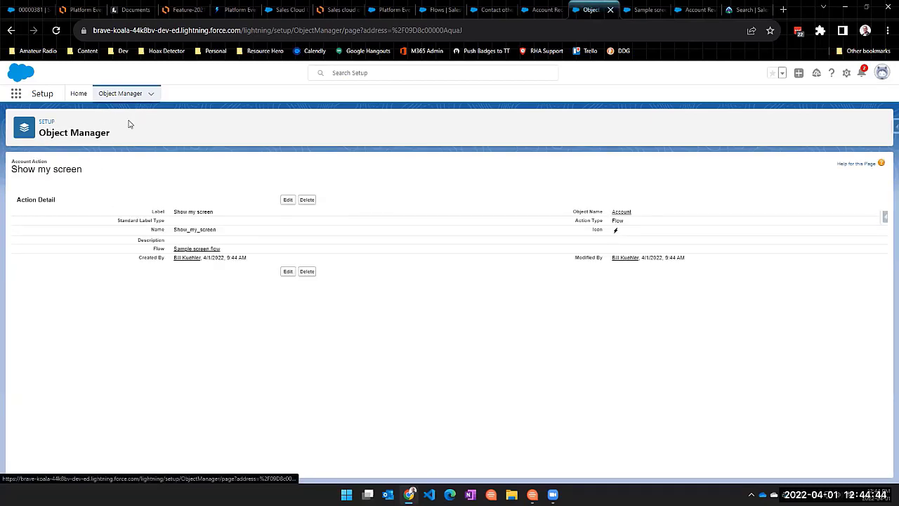
pyautogui.click(16, 185)
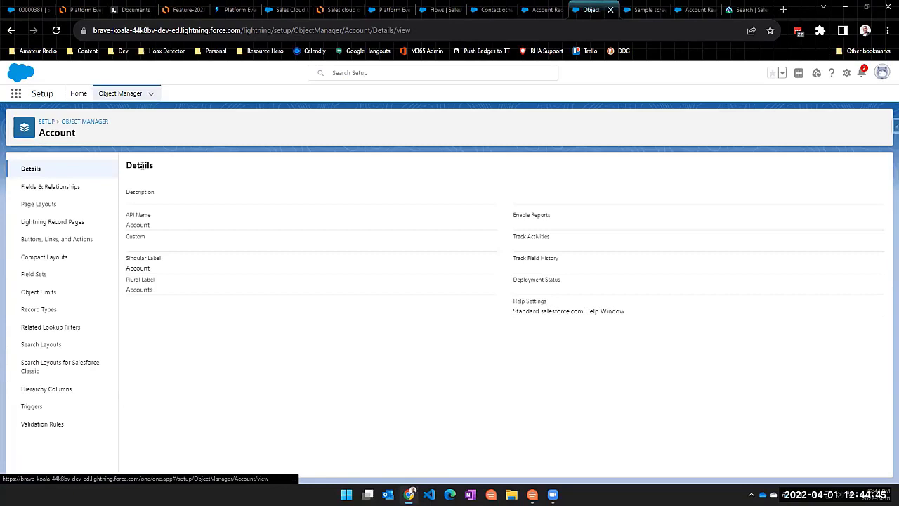
pyautogui.click(45, 204)
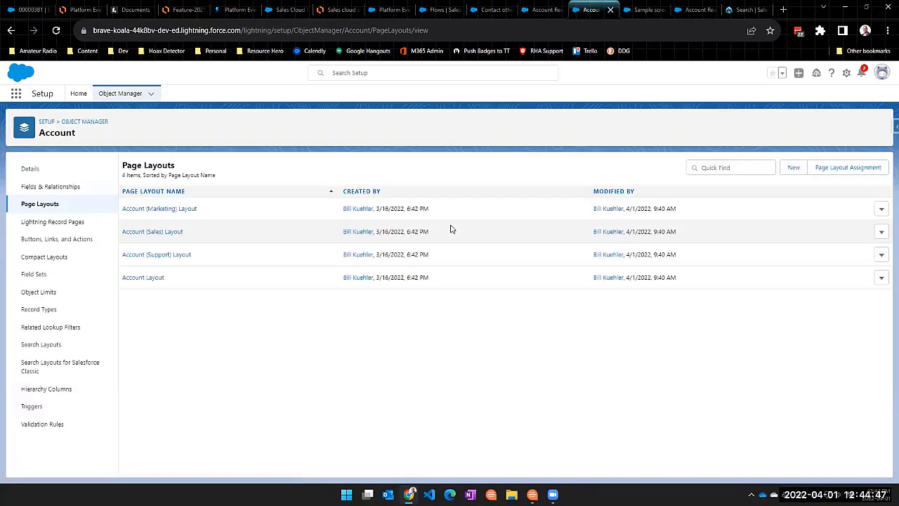
pyautogui.click(850, 169)
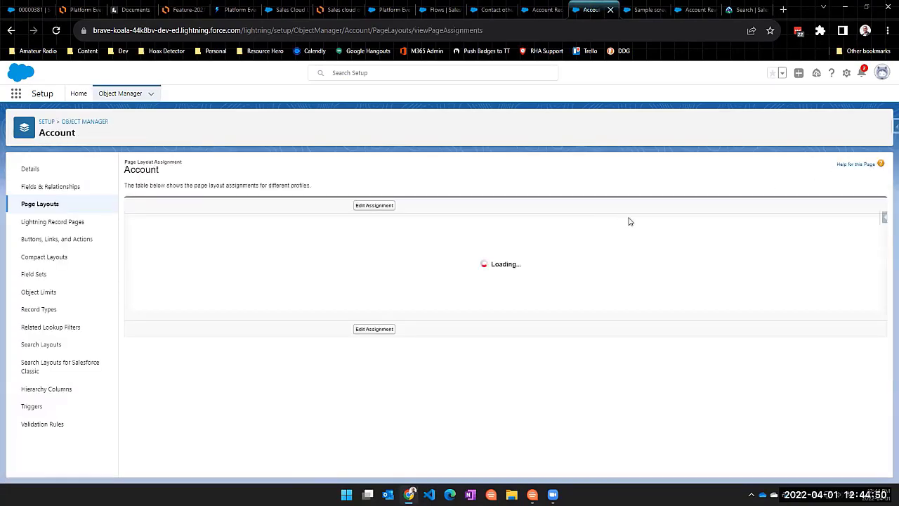
pyautogui.click(573, 427)
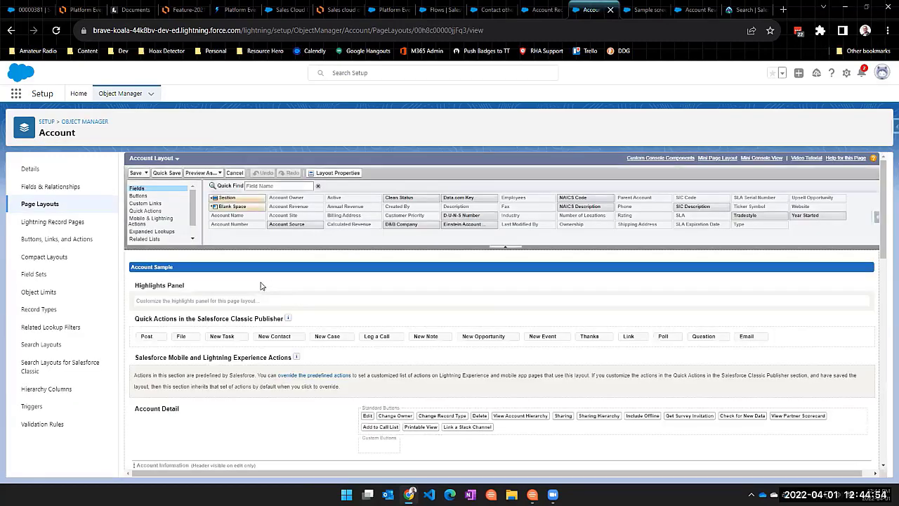
# Override the predefined mobile and Lightning actions, place Show my screen first among them, and save the layout
pyautogui.click(145, 223)
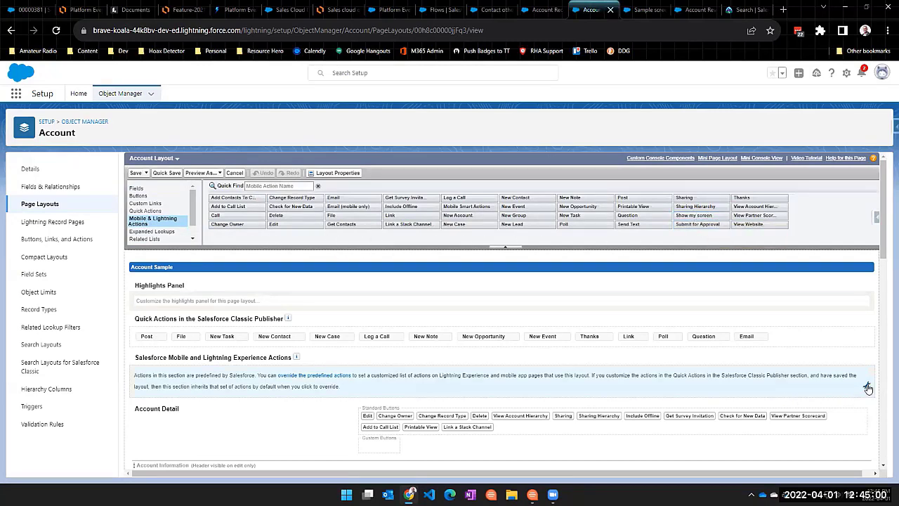
pyautogui.click(868, 389)
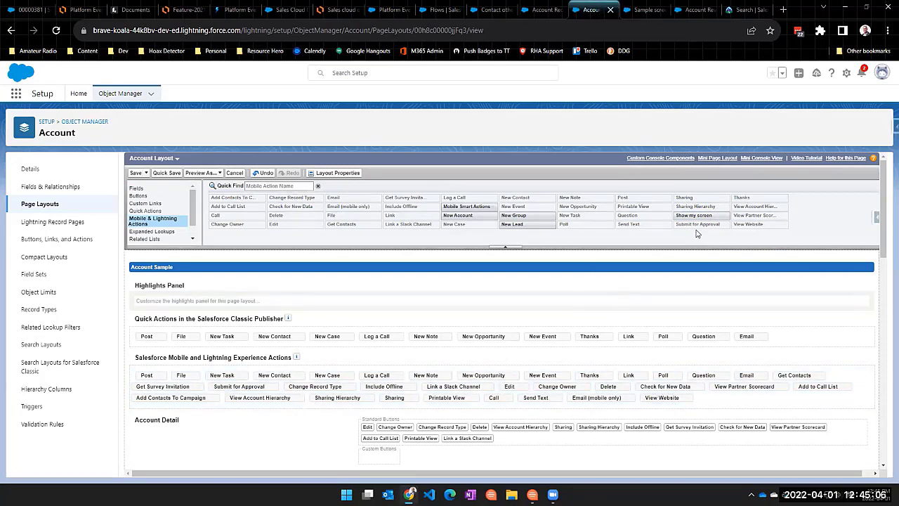
pyautogui.moveTo(694, 215); pyautogui.dragTo(142, 375)
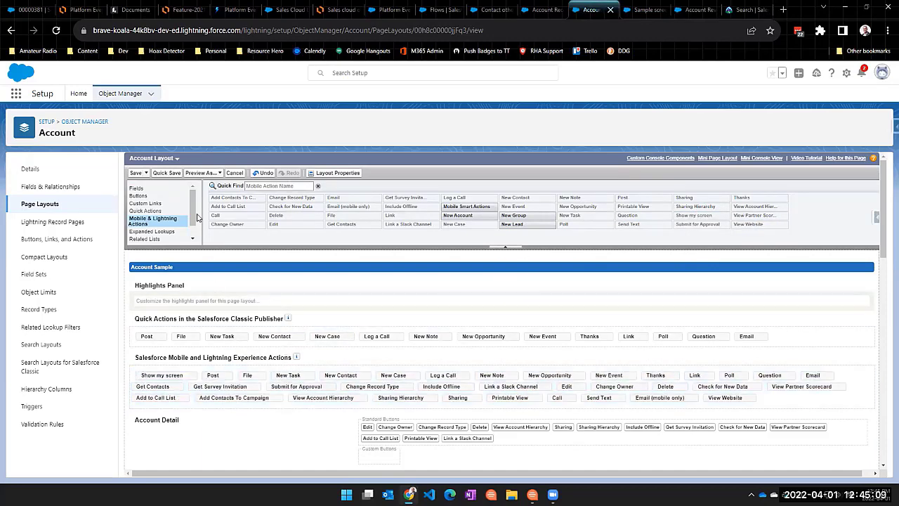
pyautogui.click(136, 173)
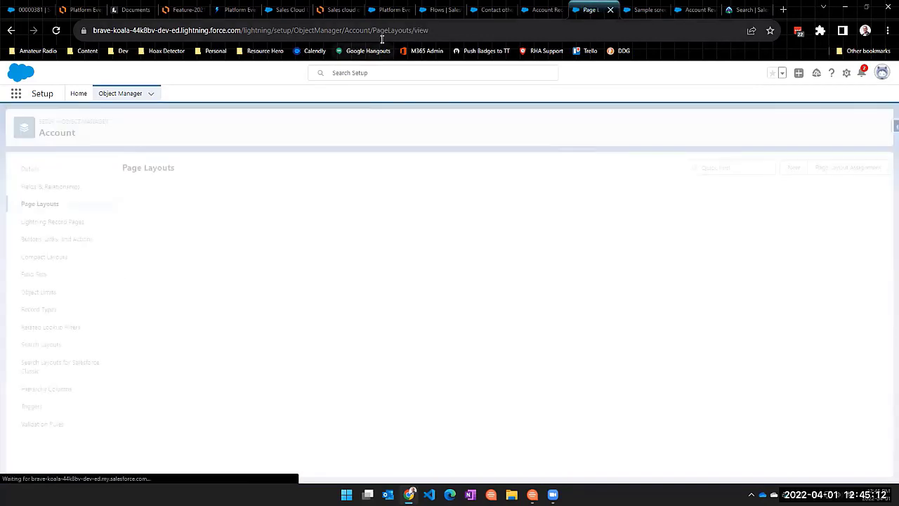
# Return to the "Test without a value" account record, run its Show my screen action, and close the flow screen
pyautogui.click(483, 11)
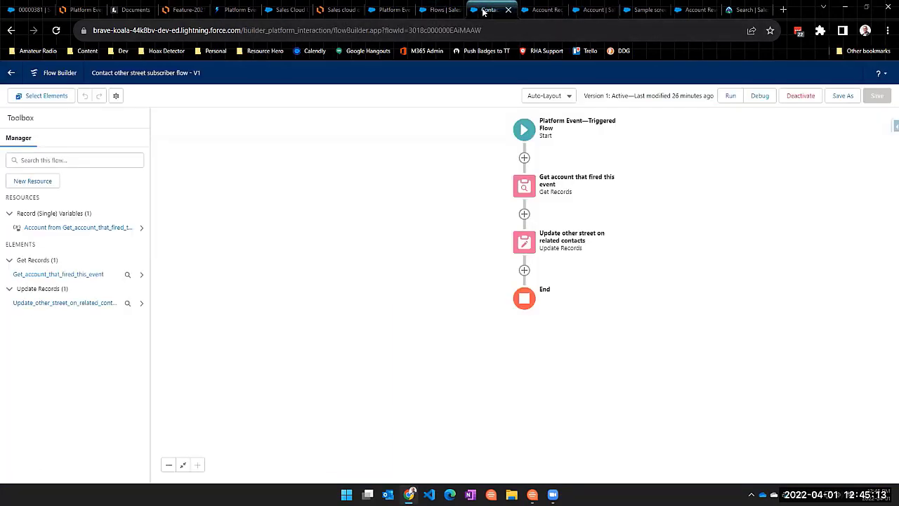
pyautogui.click(441, 10)
pyautogui.click(379, 10)
pyautogui.click(541, 10)
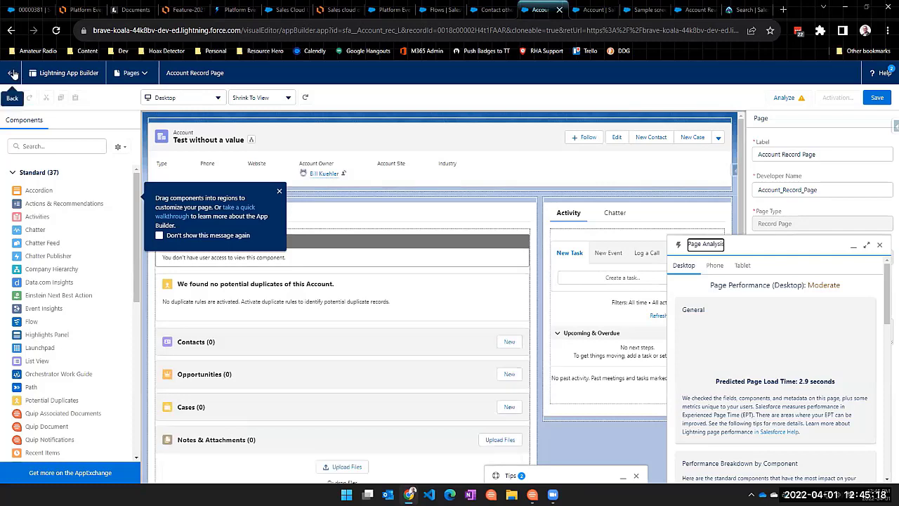
pyautogui.click(12, 73)
pyautogui.click(500, 86)
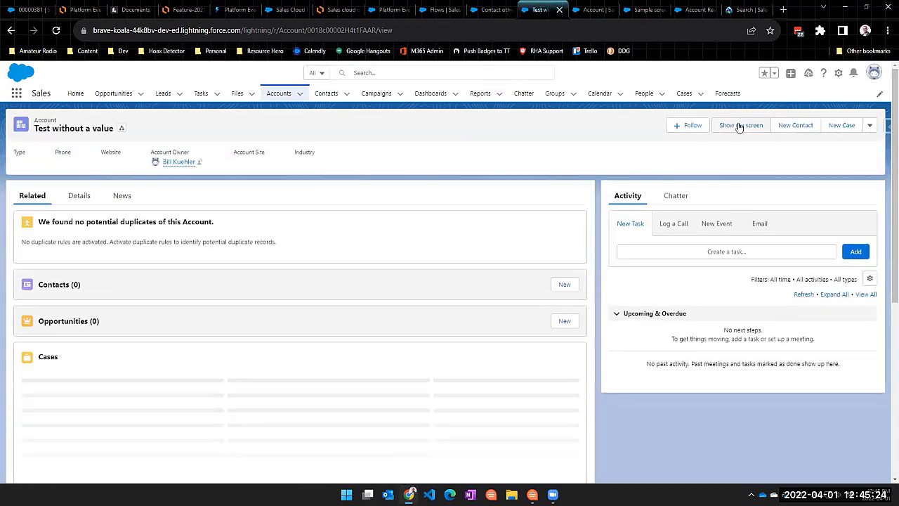
pyautogui.click(746, 127)
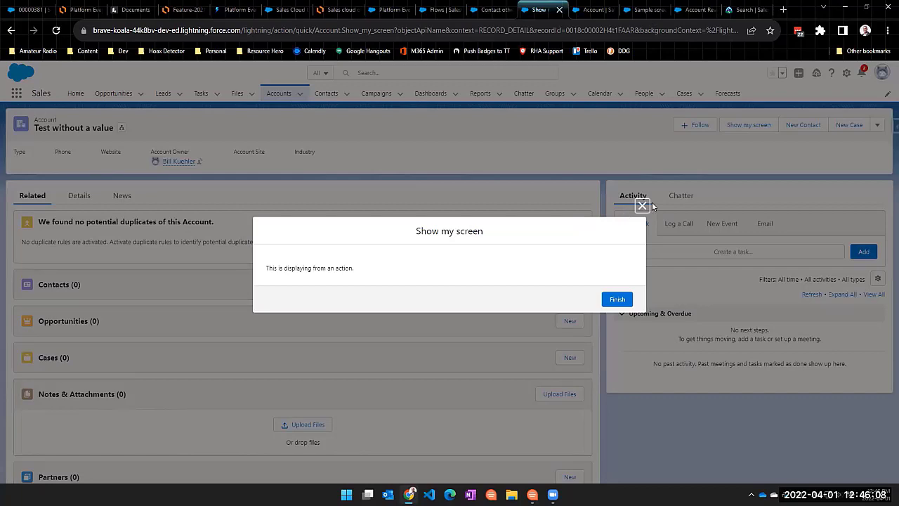
pyautogui.click(642, 205)
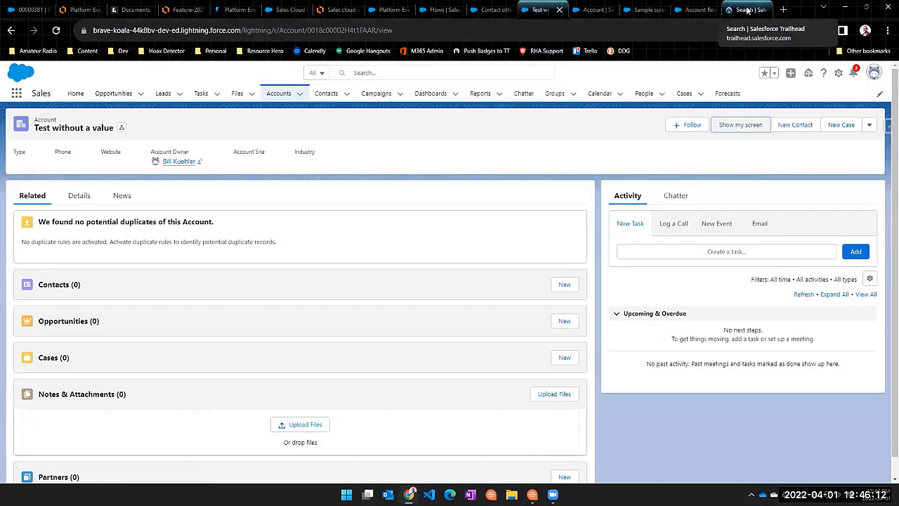
# Search the web for "lightning compnent launch screen flow" and open the Stack Exchange question about launching the screen flow
pyautogui.click(748, 10)
pyautogui.click(644, 27)
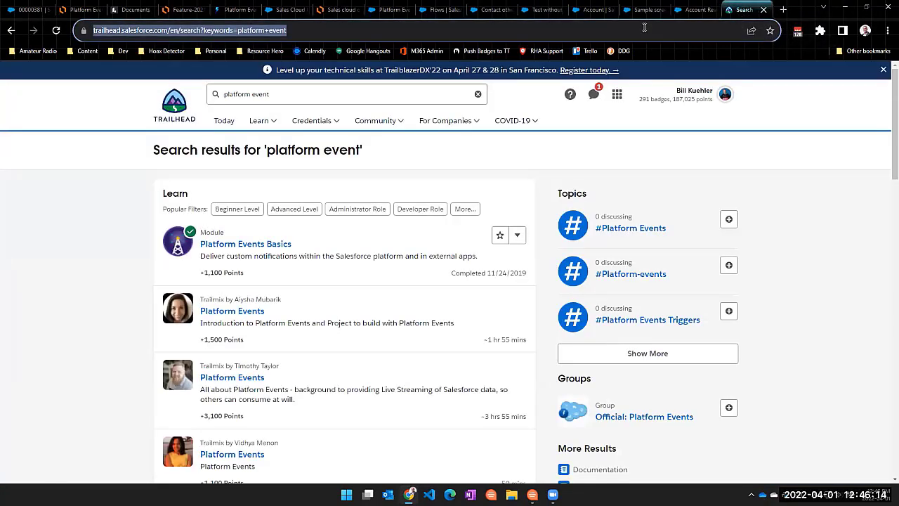
pyautogui.write('lightn')
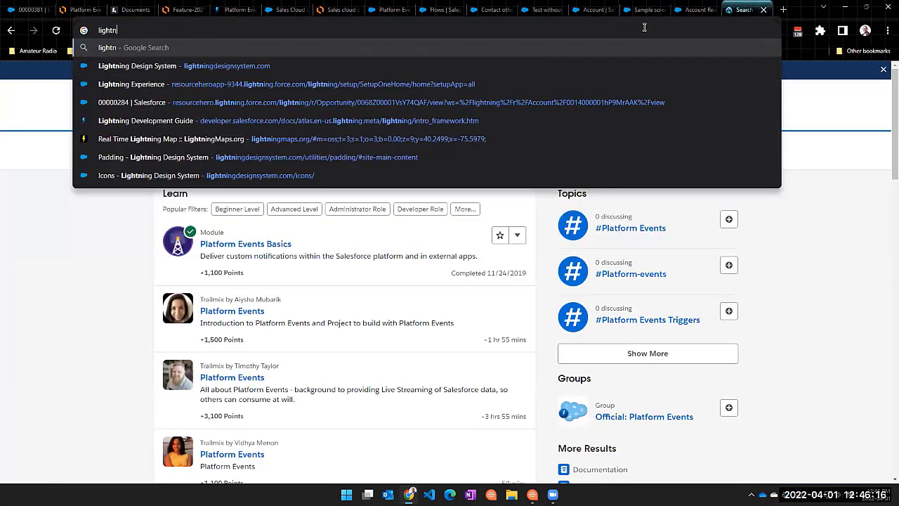
pyautogui.write('ing compnent ')
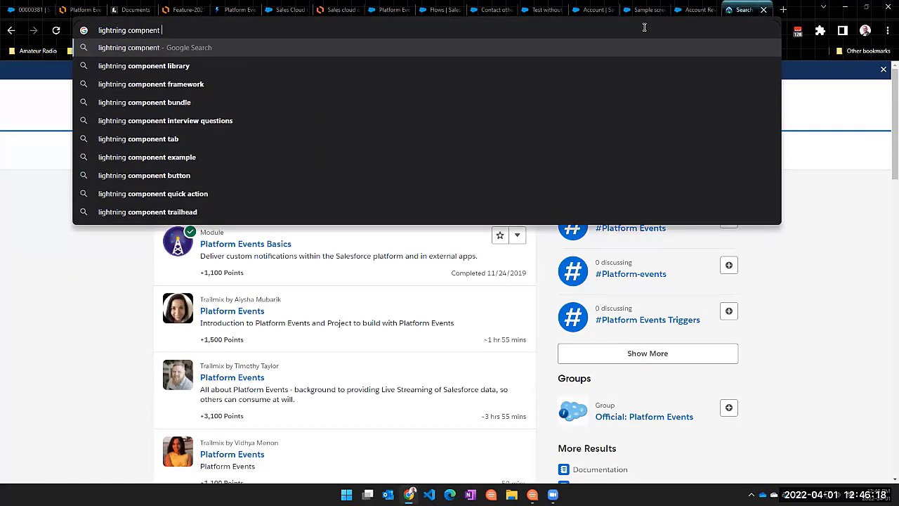
pyautogui.write('launch sc')
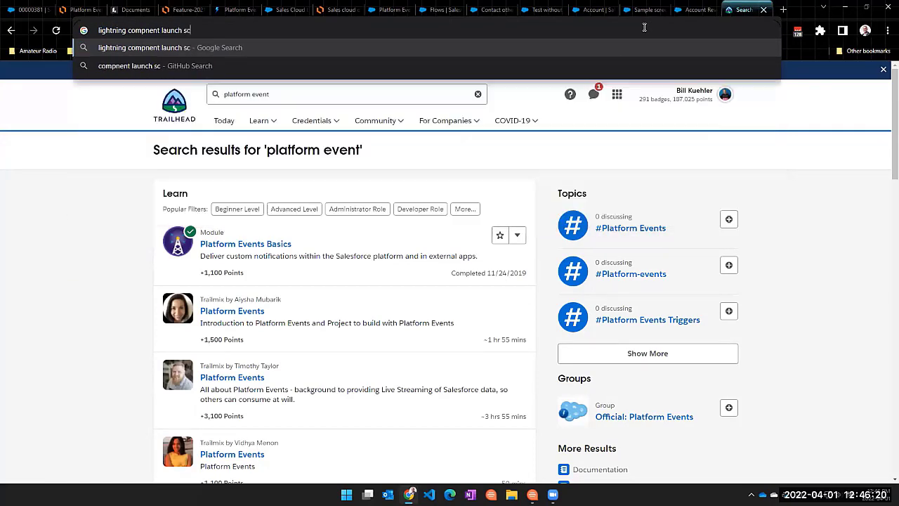
pyautogui.write('reen flow')
pyautogui.press('Return')
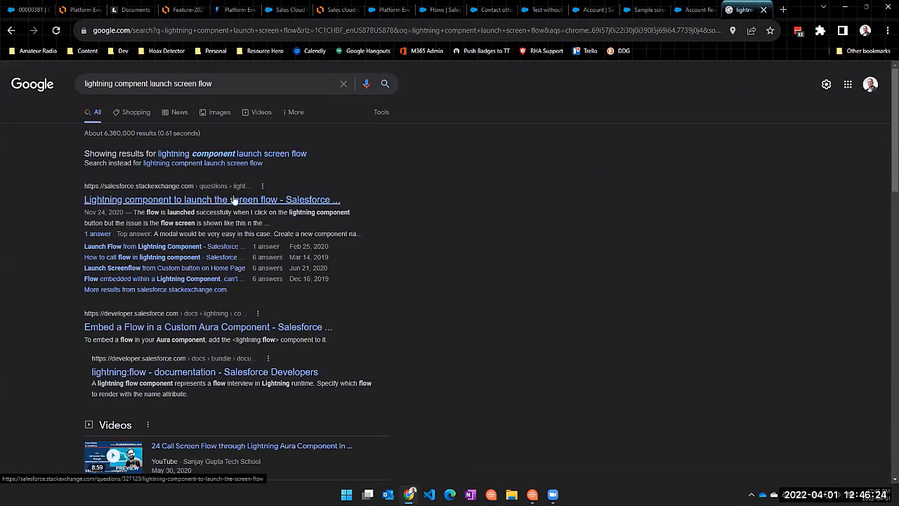
pyautogui.click(234, 201)
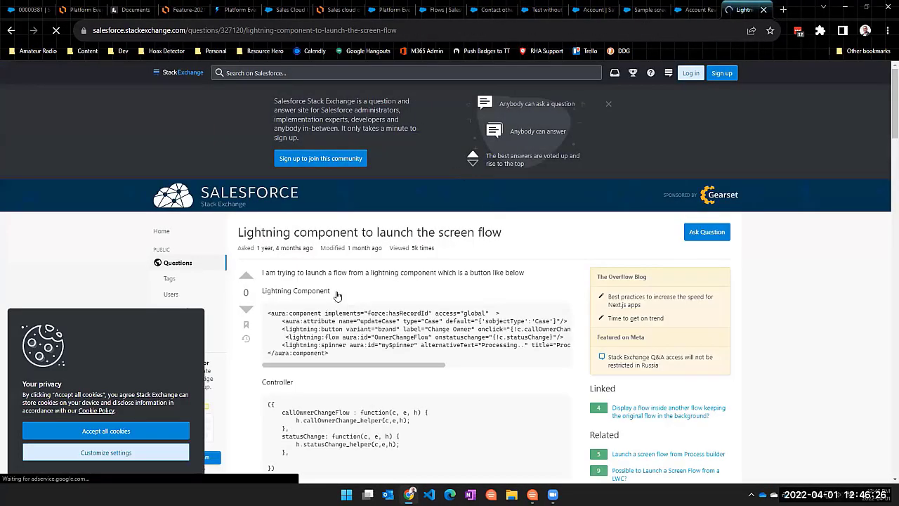
# Read the accepted answer and highlight the lightning:flow line in its component code
pyautogui.scroll(-15, 234, 283)
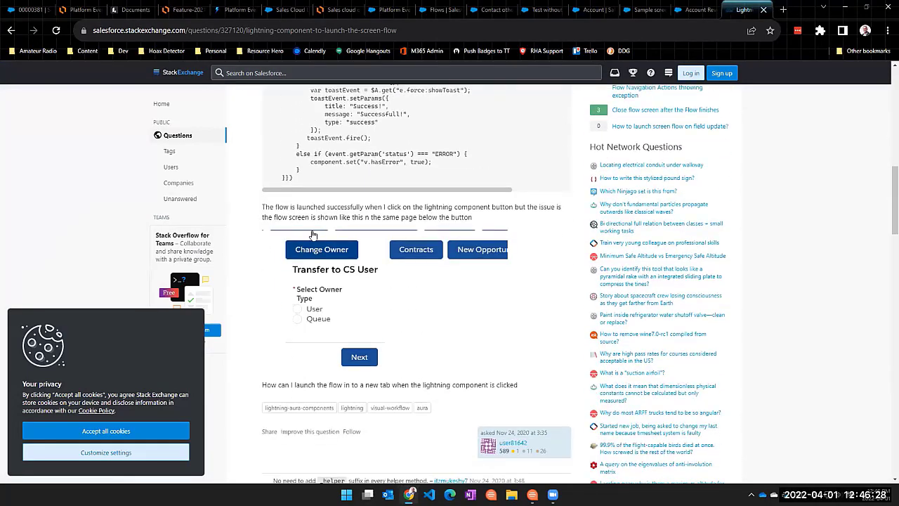
pyautogui.scroll(-5, 236, 241)
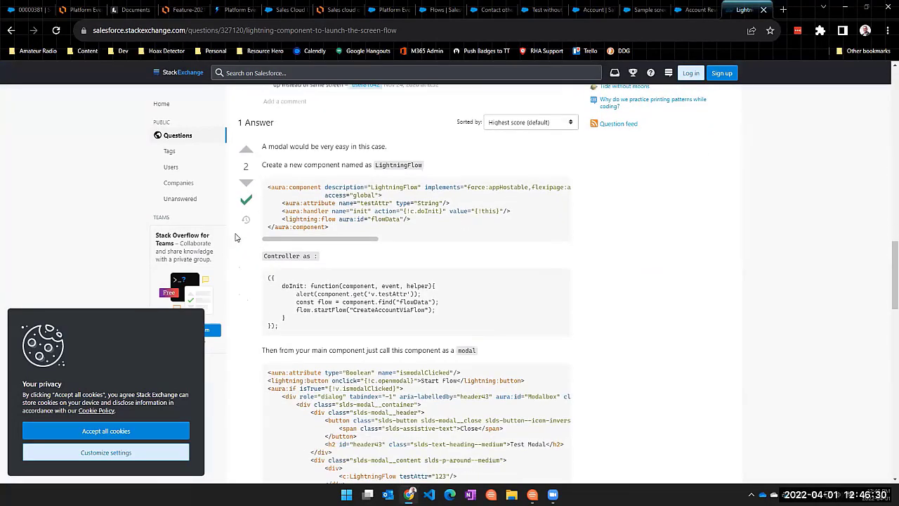
pyautogui.moveTo(418, 223); pyautogui.dragTo(282, 219)
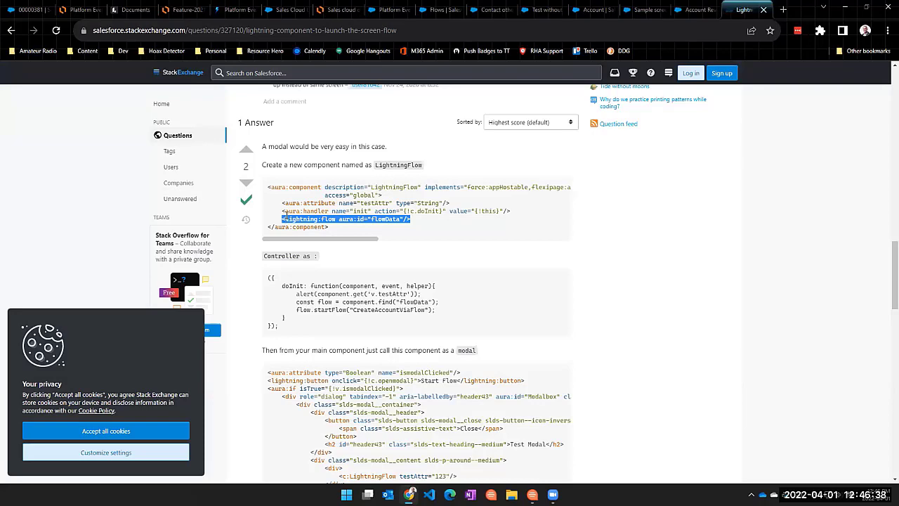
# Open the bookmarked Lightning Development Guide, go to the developer documentation home page, and open the popular Lightning Components library
pyautogui.click(123, 52)
pyautogui.moveTo(145, 91)
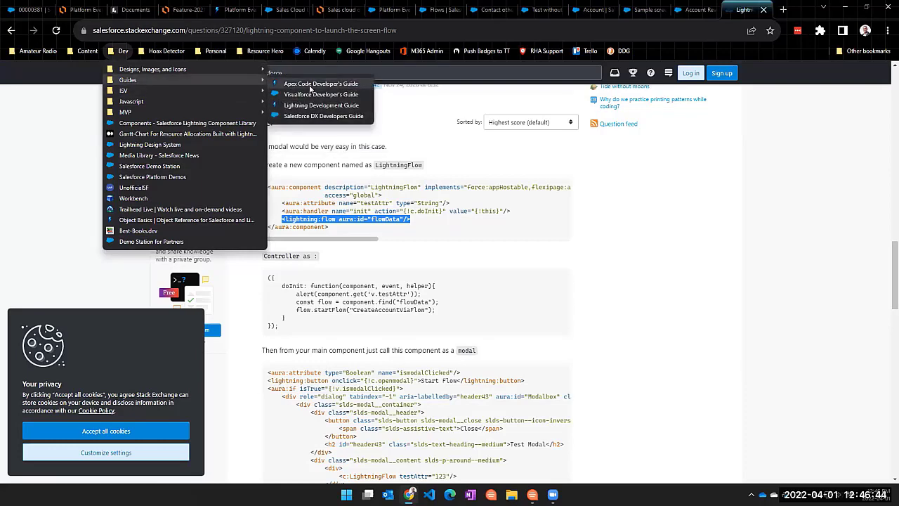
pyautogui.click(321, 106)
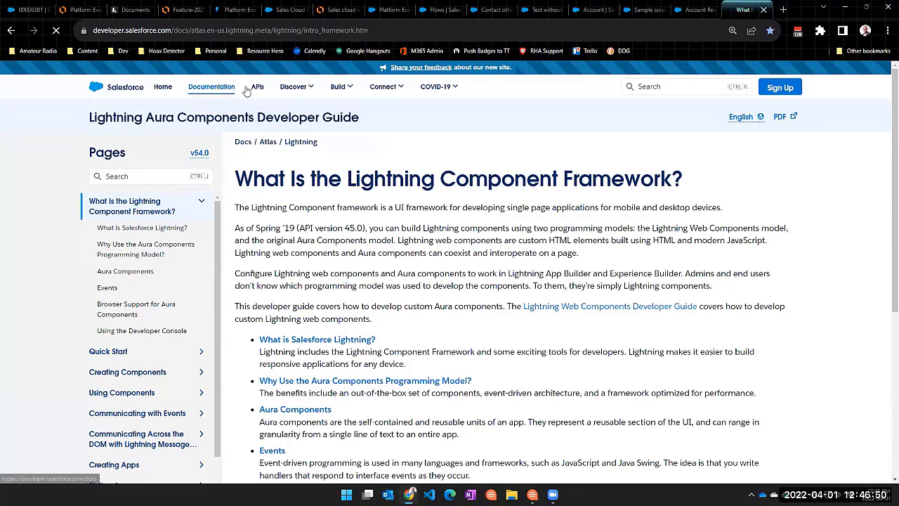
pyautogui.click(213, 86)
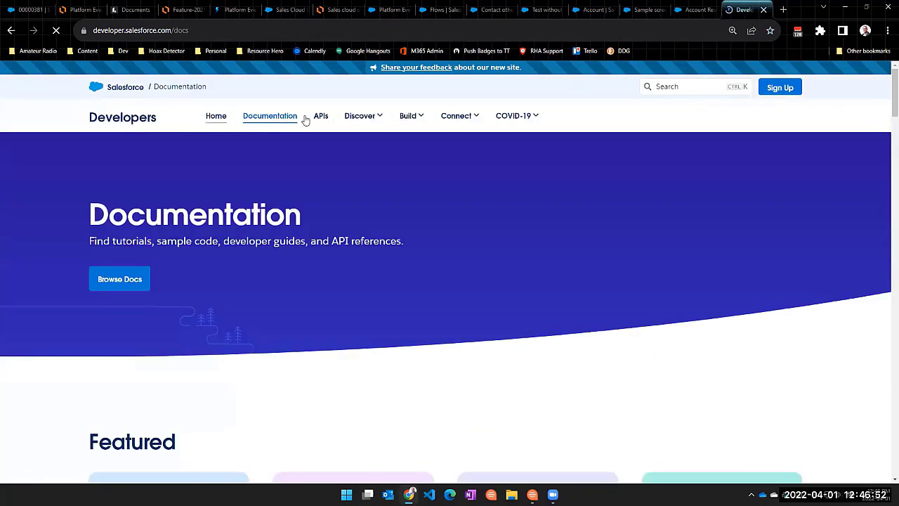
pyautogui.scroll(-3, 231, 311)
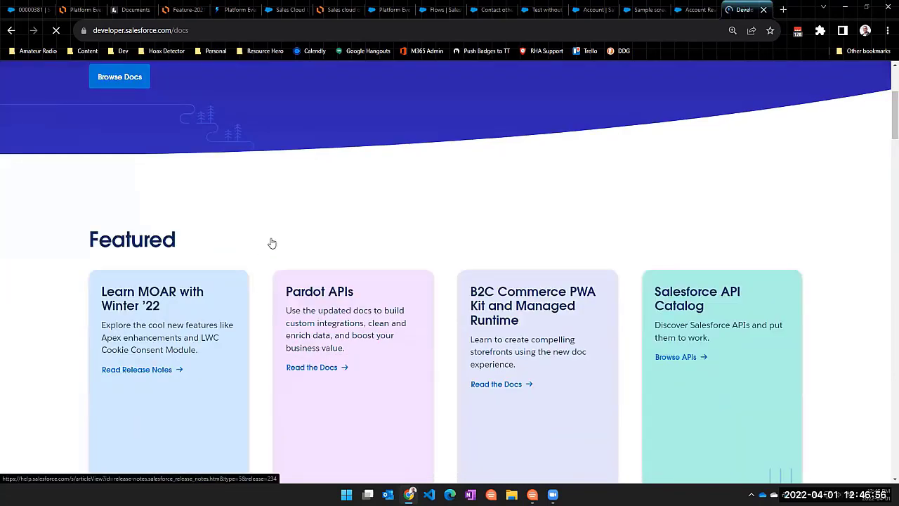
pyautogui.scroll(-5, 272, 243)
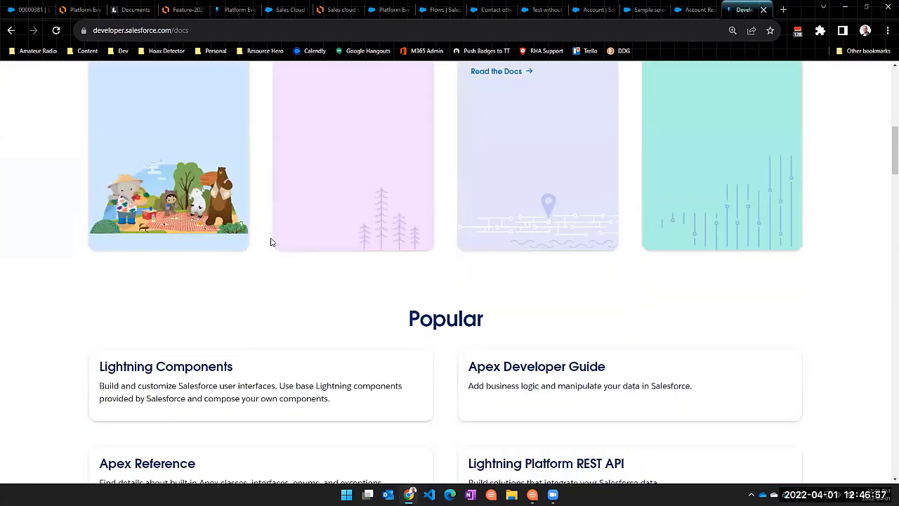
pyautogui.click(161, 373)
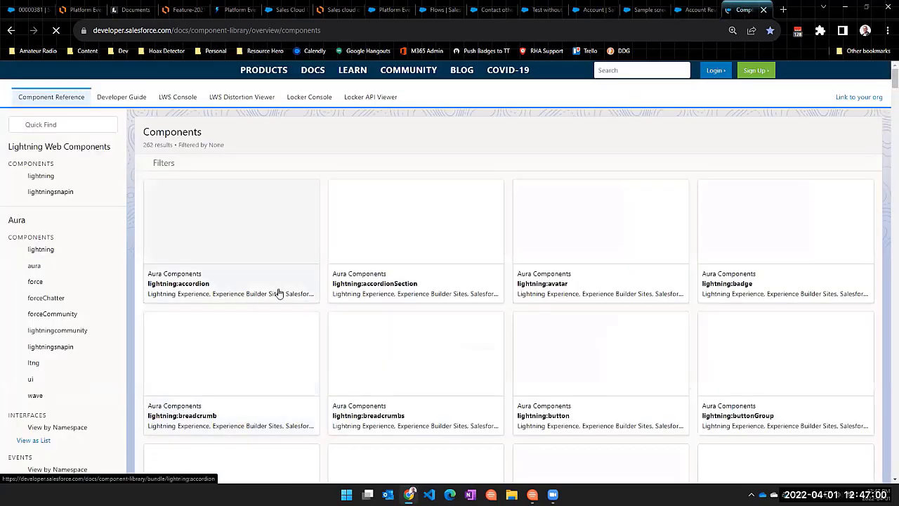
# Search the Lightning Web Components Developer Guide for "flow" and open the article on customizing action and screen component UI in Flow Builder
pyautogui.click(122, 111)
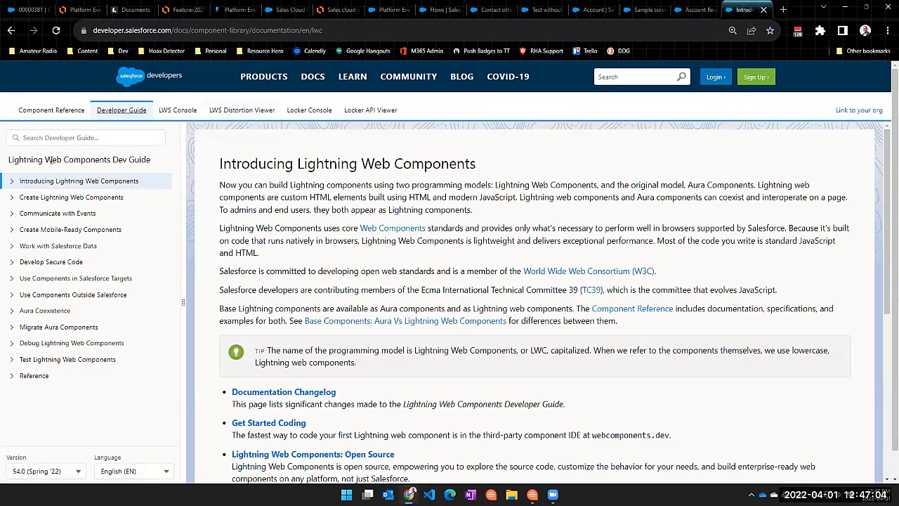
pyautogui.click(64, 139)
pyautogui.write('fie')
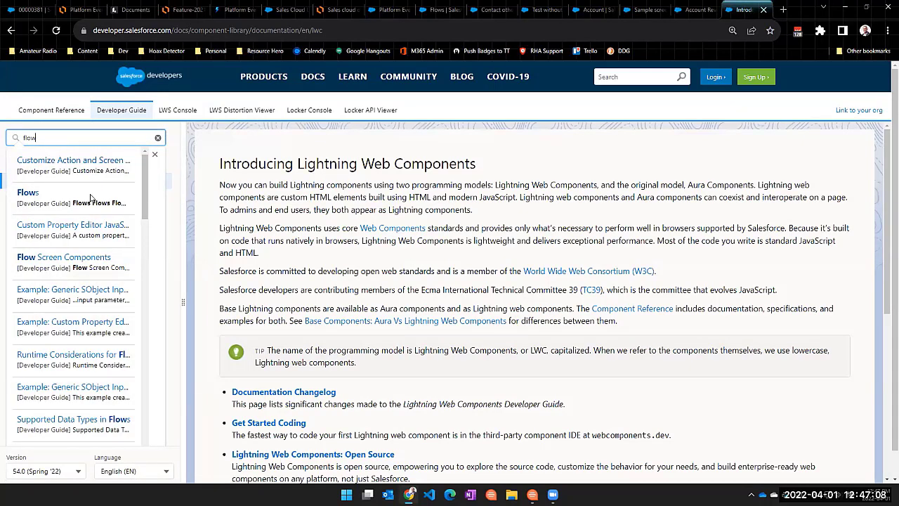
pyautogui.click(66, 161)
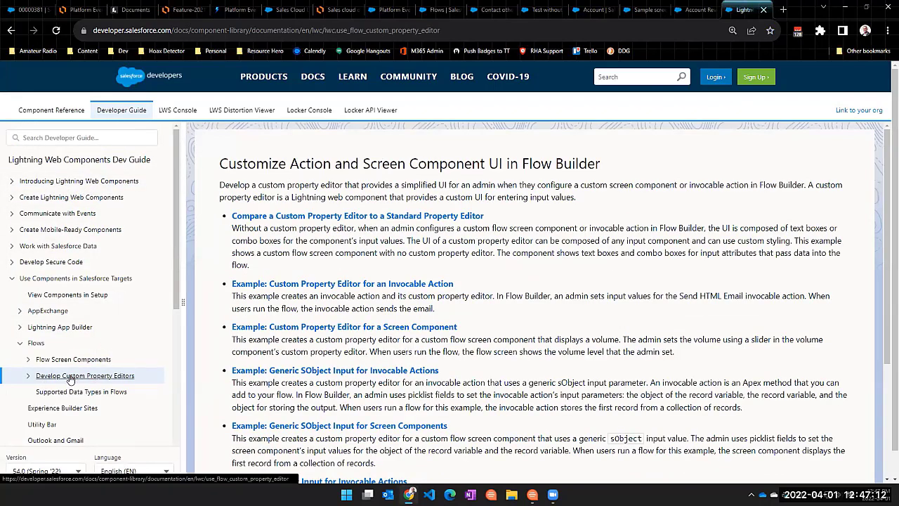
# Open the Flow Screen Components article, expand its subtopics, and look through the guide's other component target topics
pyautogui.click(53, 359)
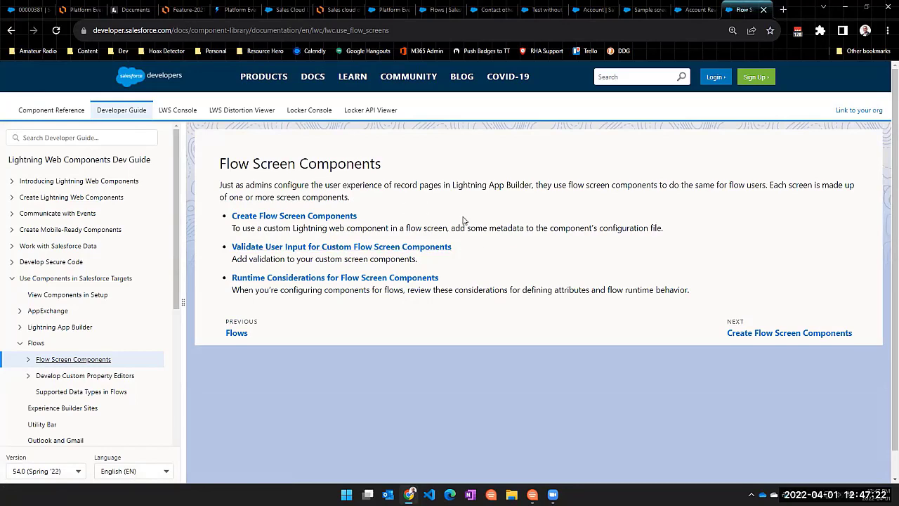
pyautogui.scroll(-3, 70, 337)
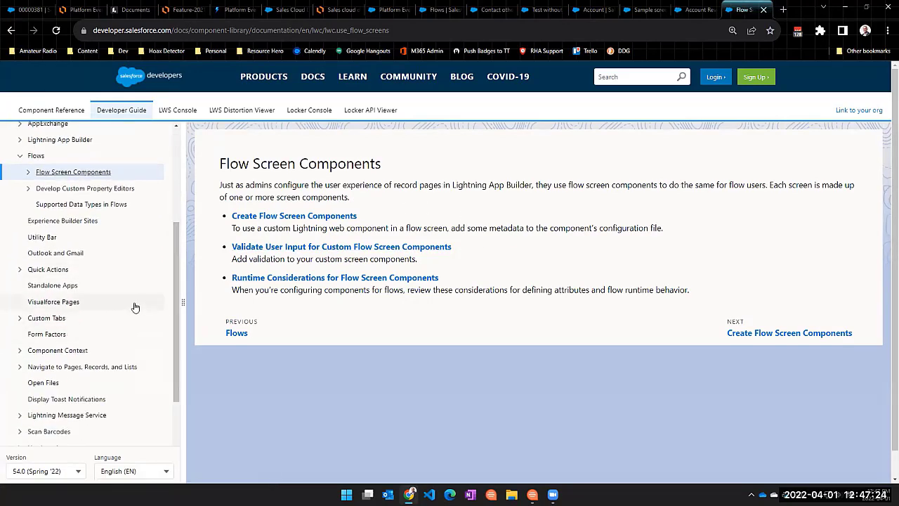
pyautogui.scroll(1, 140, 302)
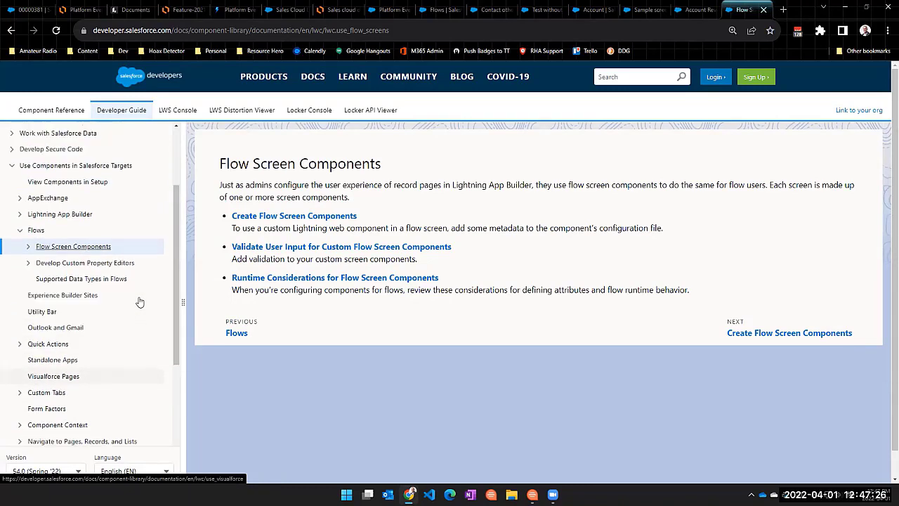
pyautogui.click(28, 268)
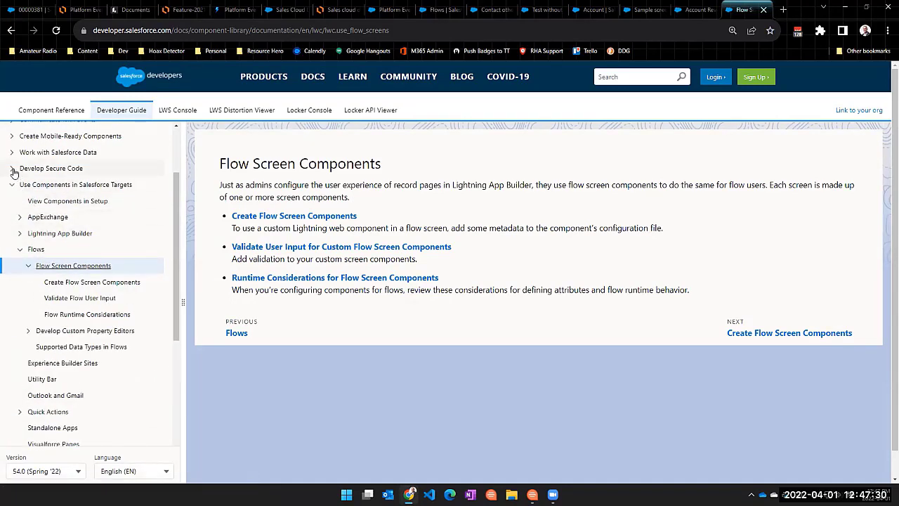
pyautogui.scroll(-3, 30, 287)
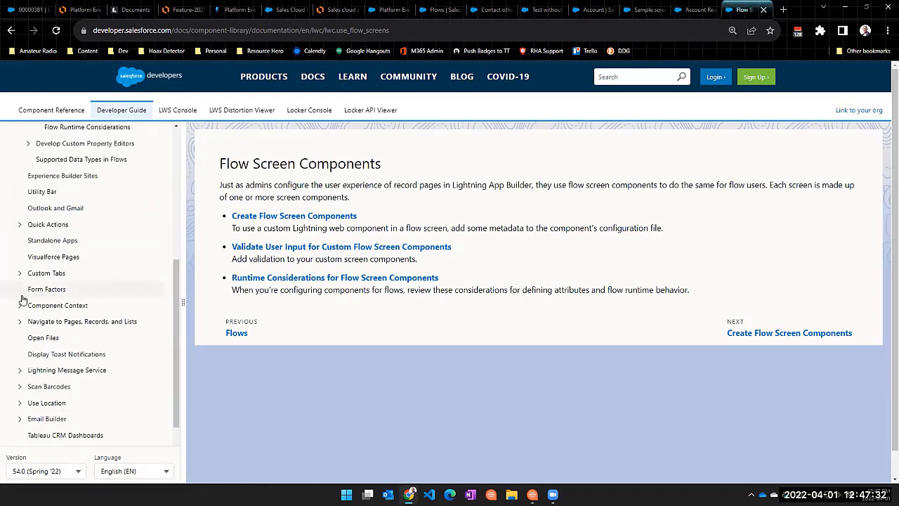
pyautogui.scroll(3, 23, 301)
# Open the Component Reference, expand the Lightning Web Components lightning namespace, and open the flow-support documentation
pyautogui.click(51, 110)
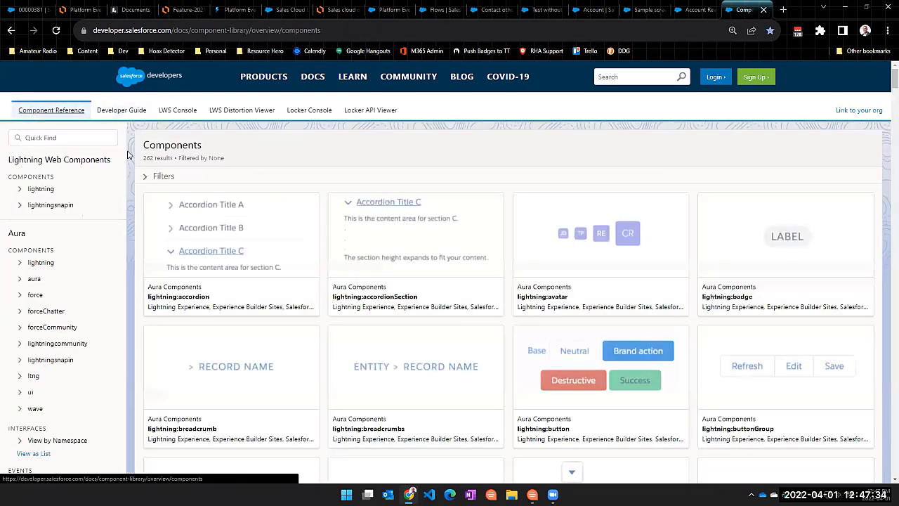
pyautogui.click(21, 190)
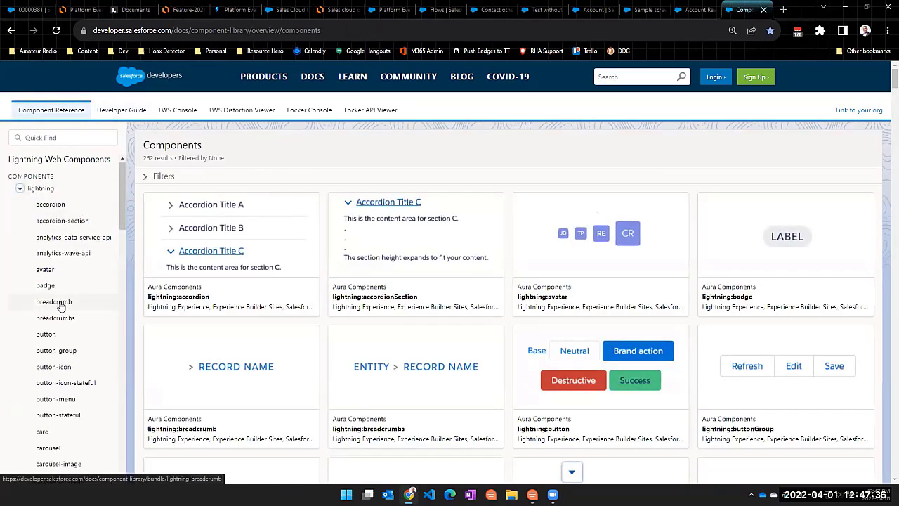
pyautogui.scroll(-5, 61, 304)
pyautogui.scroll(-3, 61, 307)
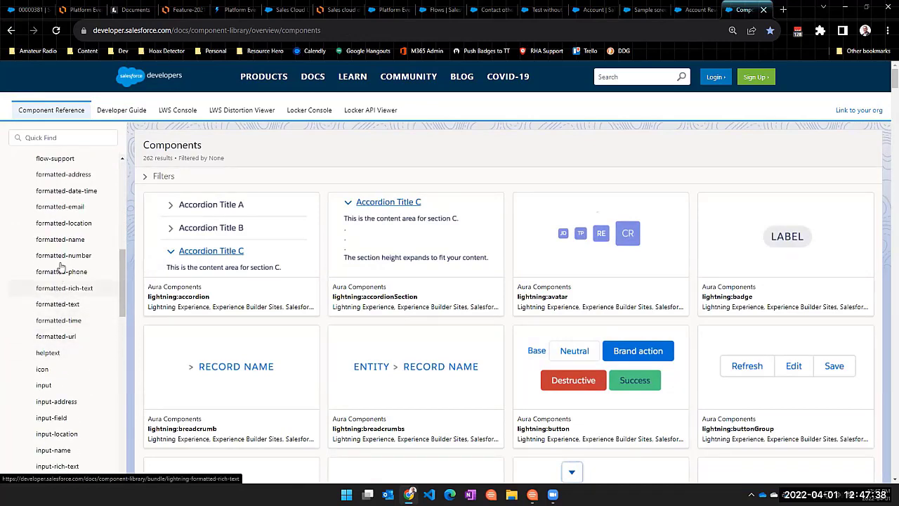
pyautogui.scroll(1, 66, 267)
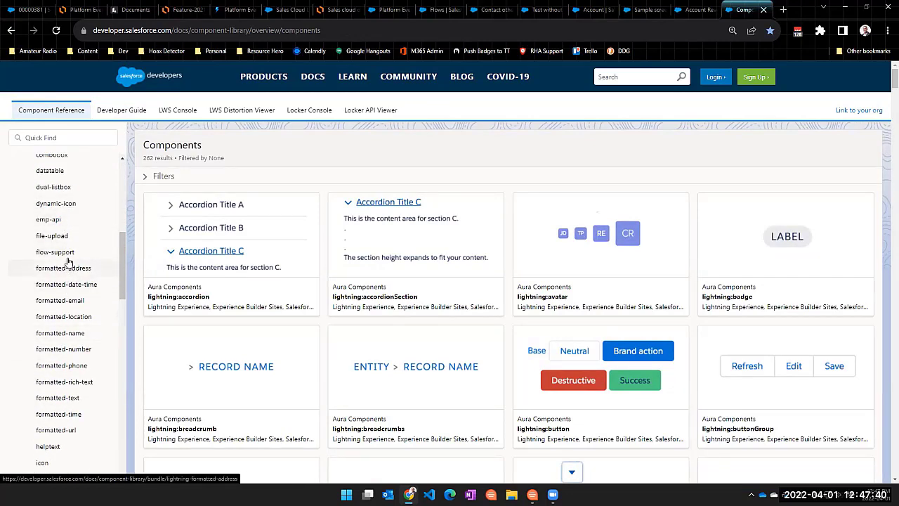
pyautogui.click(68, 253)
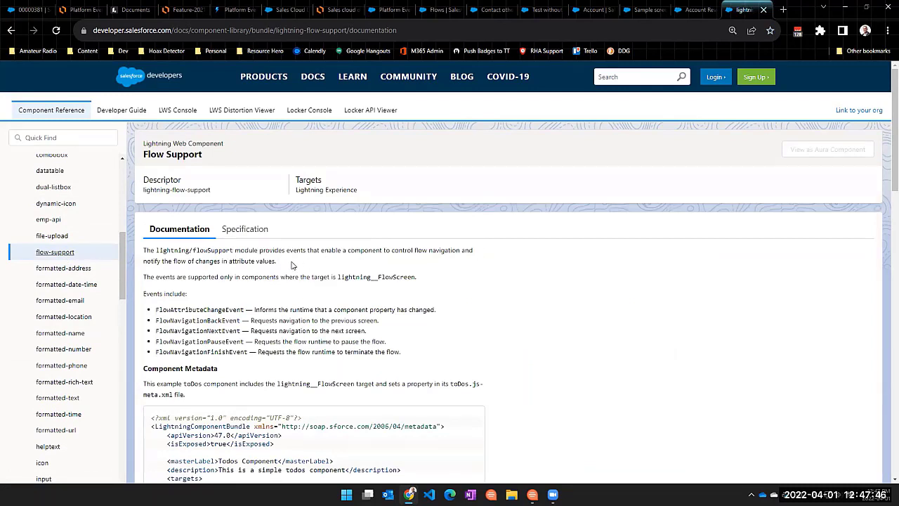
# Read the Flow Support documentation, highlighting the module description and the lightning__FlowScreen target name
pyautogui.moveTo(293, 265); pyautogui.dragTo(141, 251)
pyautogui.scroll(-1, 223, 276)
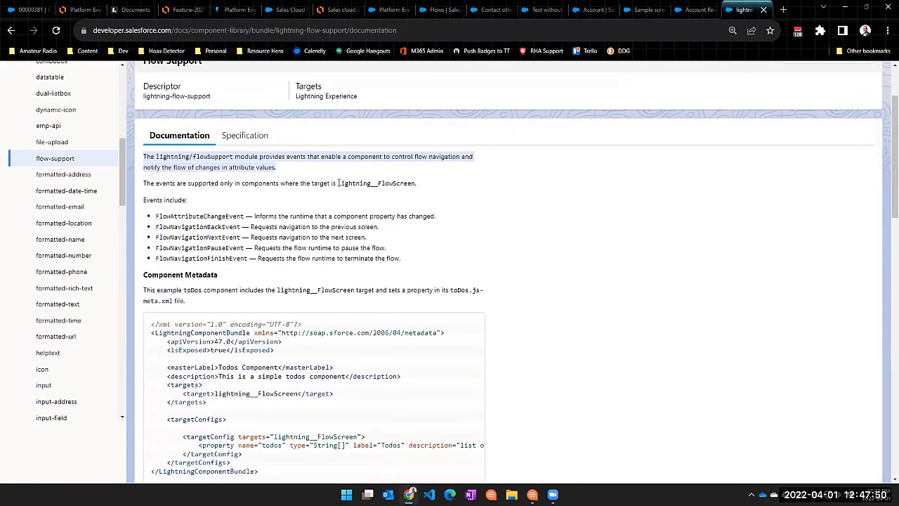
pyautogui.doubleClick(362, 182)
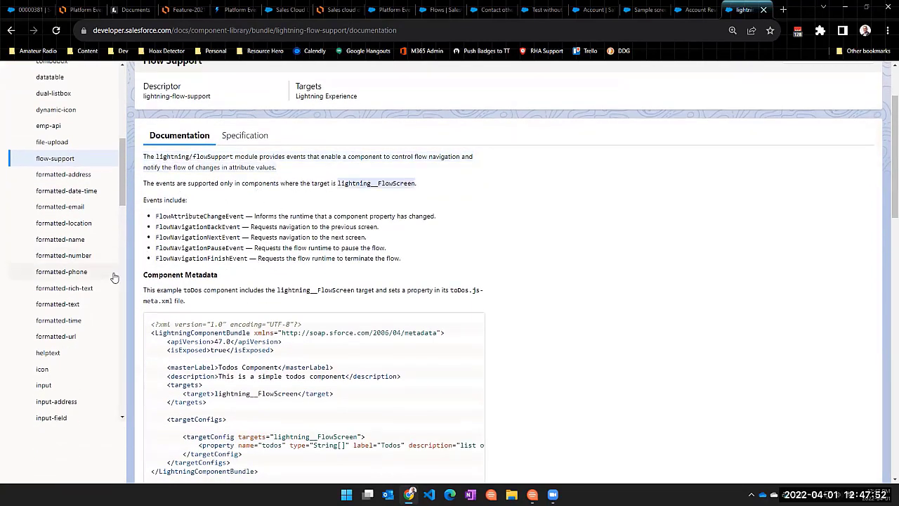
pyautogui.scroll(1, 105, 273)
pyautogui.scroll(1, 104, 273)
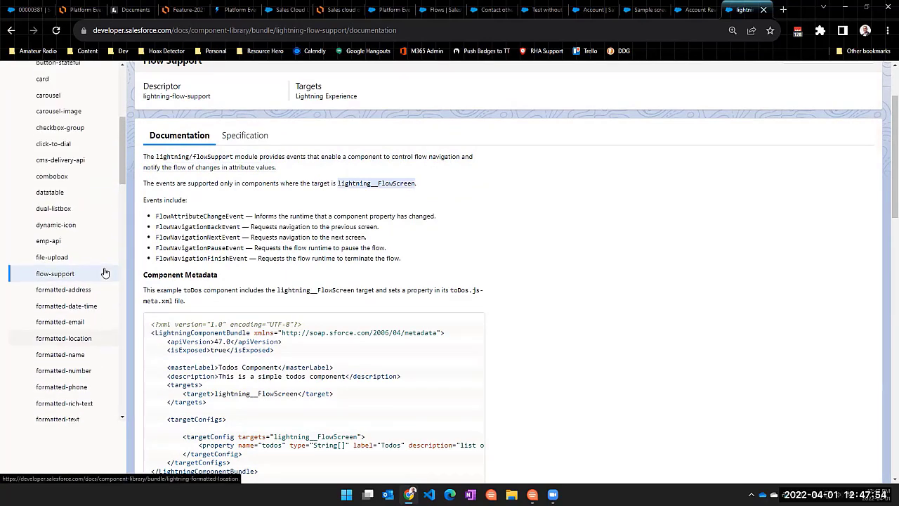